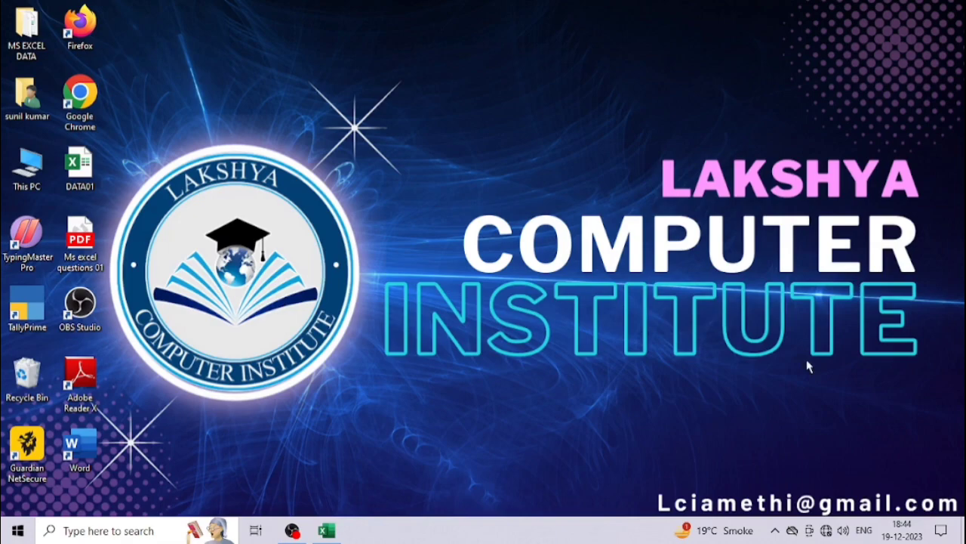
- Restore the minimized Book1 workbook from the taskbar so its empty Sheet1 is showing
{"action": "left_click", "coordinate": [326, 531]}
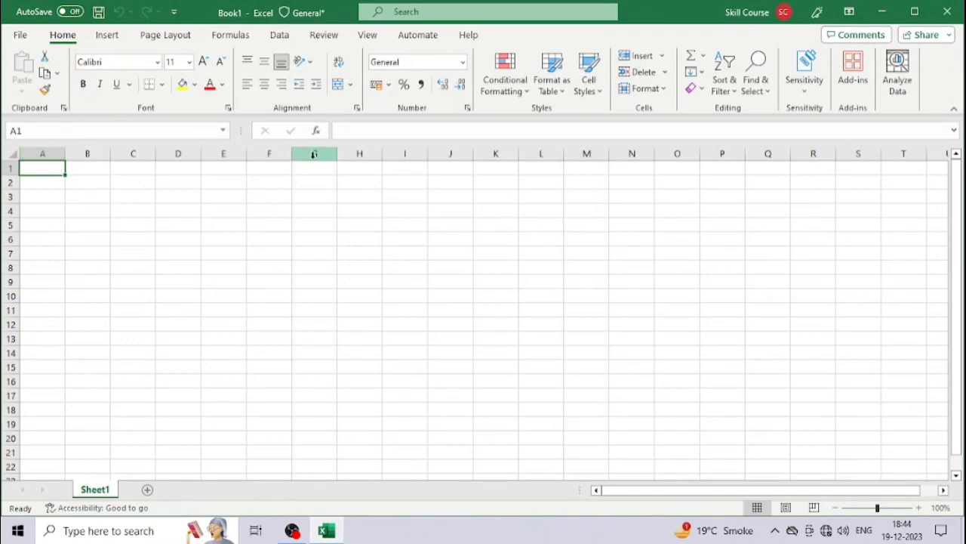
{"action": "left_click", "coordinate": [103, 225]}
{"action": "key", "text": "ctrl+Home"}
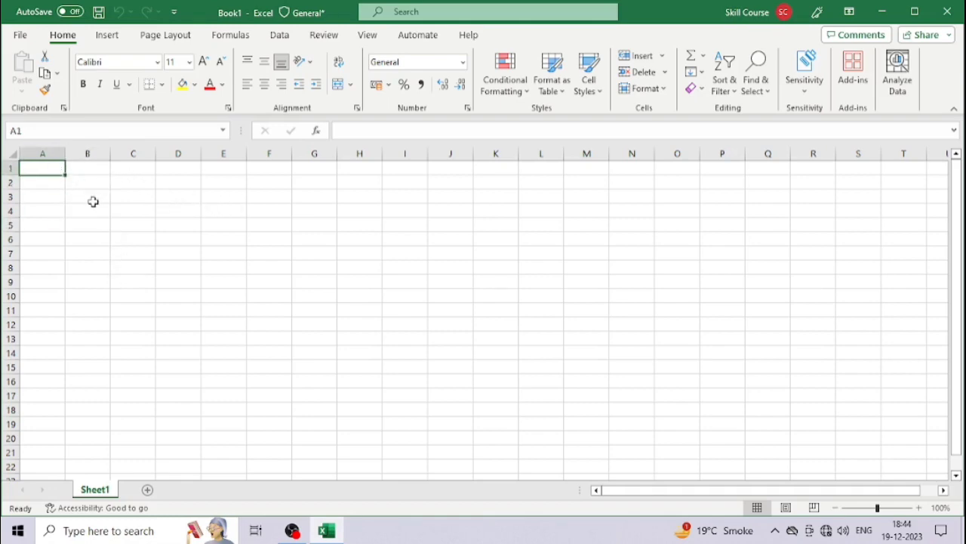
{"action": "left_click", "coordinate": [176, 210]}
{"action": "left_click", "coordinate": [320, 251]}
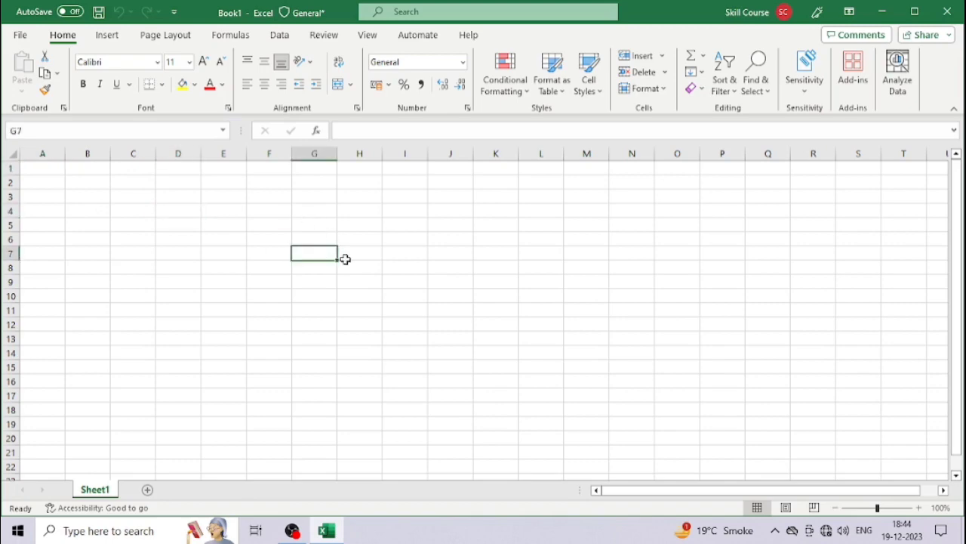
{"action": "left_click", "coordinate": [261, 228]}
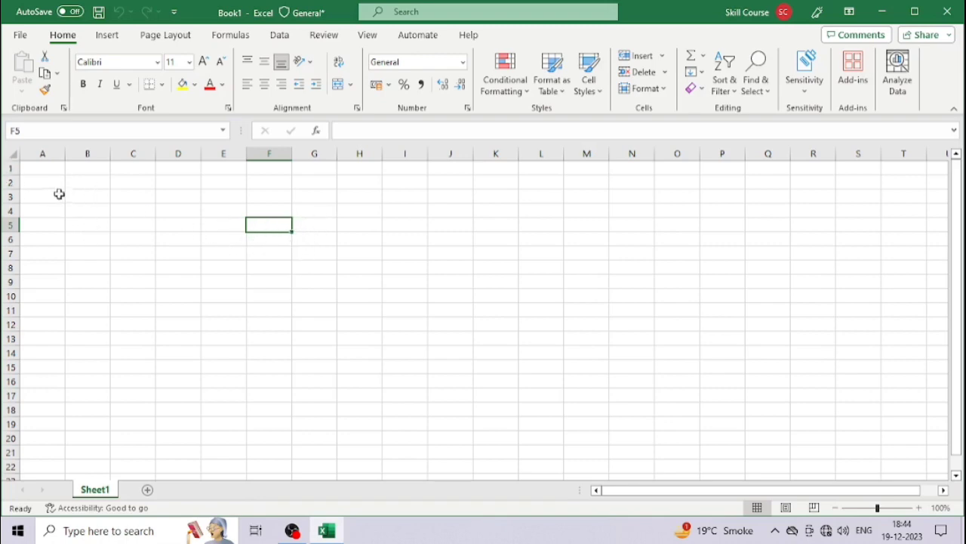
{"action": "left_click", "coordinate": [44, 166]}
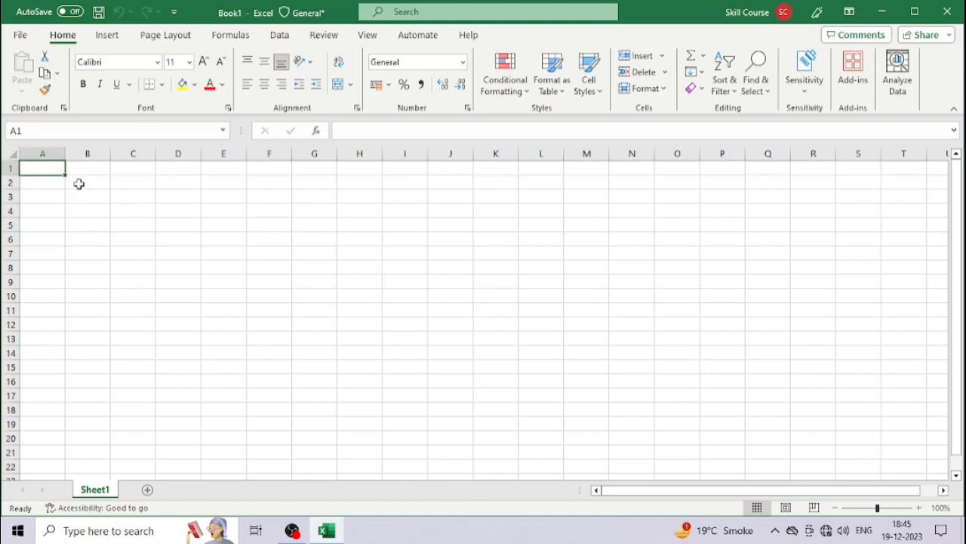
{"action": "left_click", "coordinate": [375, 251]}
{"action": "left_click", "coordinate": [659, 255]}
{"action": "left_click", "coordinate": [315, 253]}
{"action": "left_click", "coordinate": [108, 209]}
{"action": "left_click", "coordinate": [399, 204]}
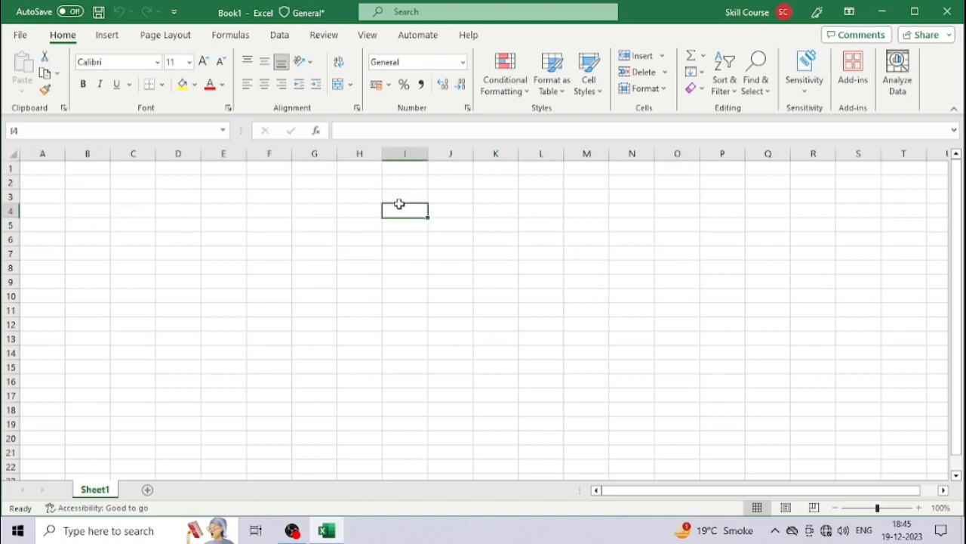
{"action": "left_click", "coordinate": [512, 278]}
{"action": "left_click", "coordinate": [238, 298]}
{"action": "left_click", "coordinate": [306, 238]}
{"action": "left_click", "coordinate": [317, 226]}
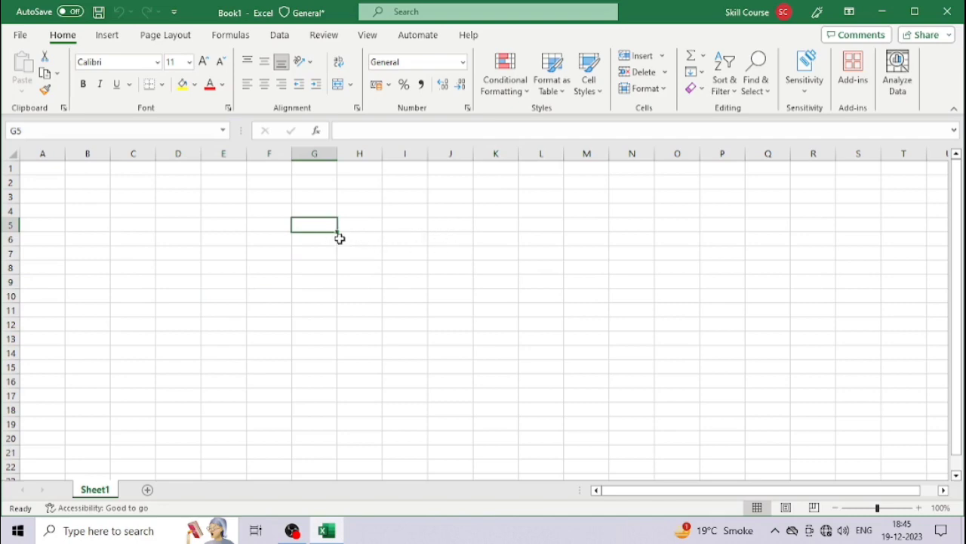
{"action": "type", "text": "LAKHSYA"}
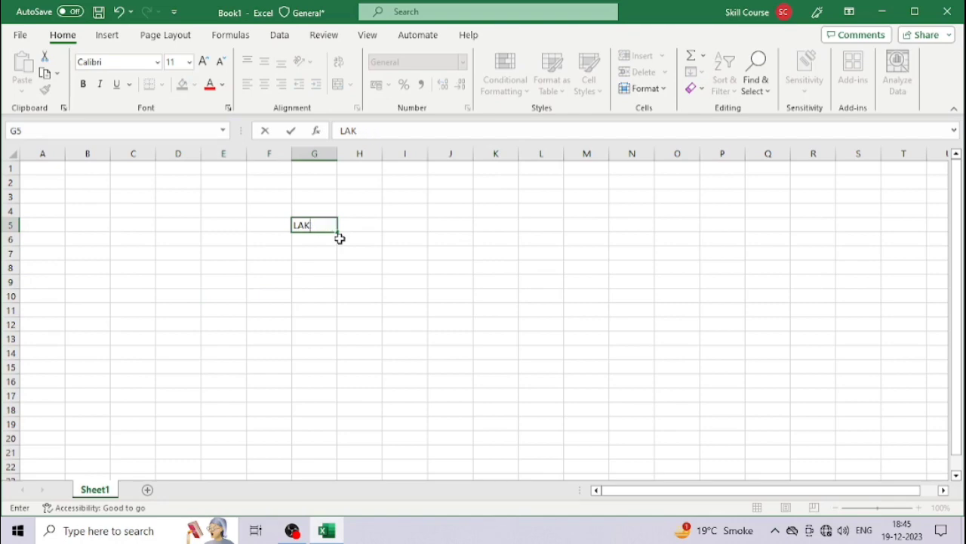
{"action": "type", "text": "SHYA"}
{"action": "key", "text": "Return"}
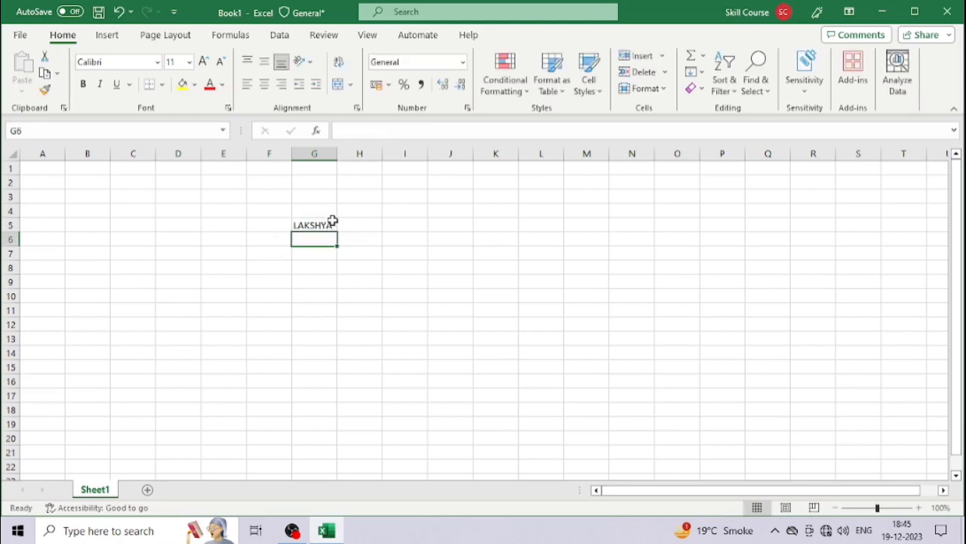
{"action": "left_click", "coordinate": [316, 256]}
{"action": "type", "text": "4521"}
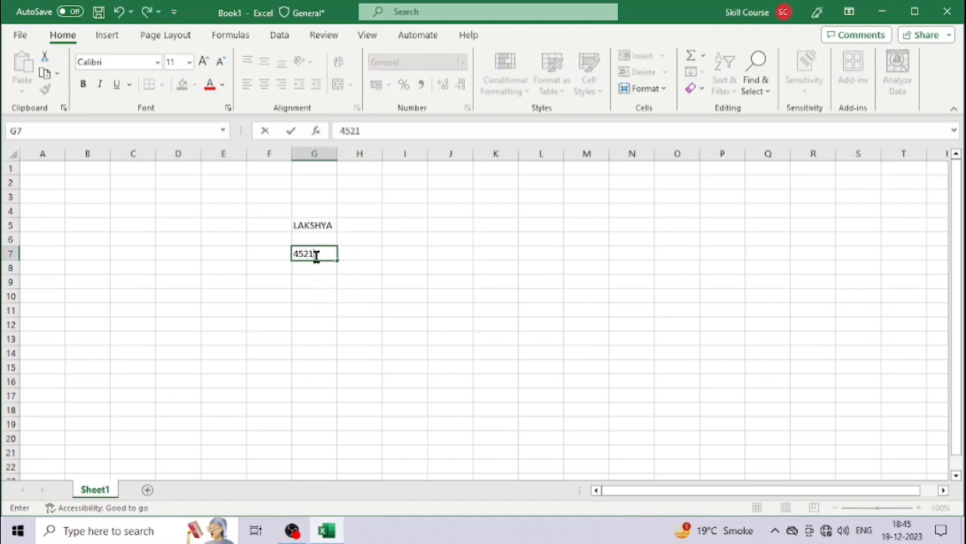
{"action": "key", "text": "Return"}
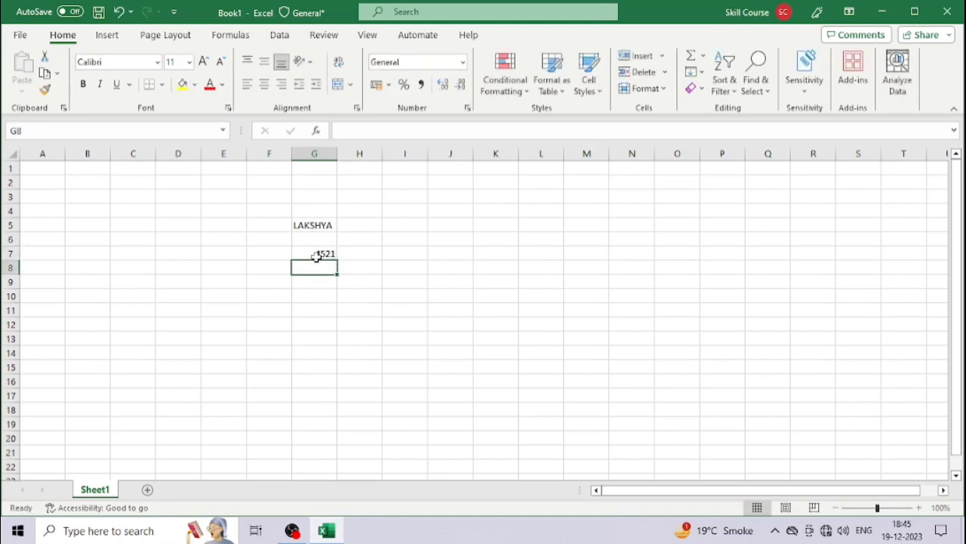
{"action": "type", "text": "1"}
{"action": "key", "text": "Return"}
{"action": "type", "text": "2"}
{"action": "key", "text": "Return"}
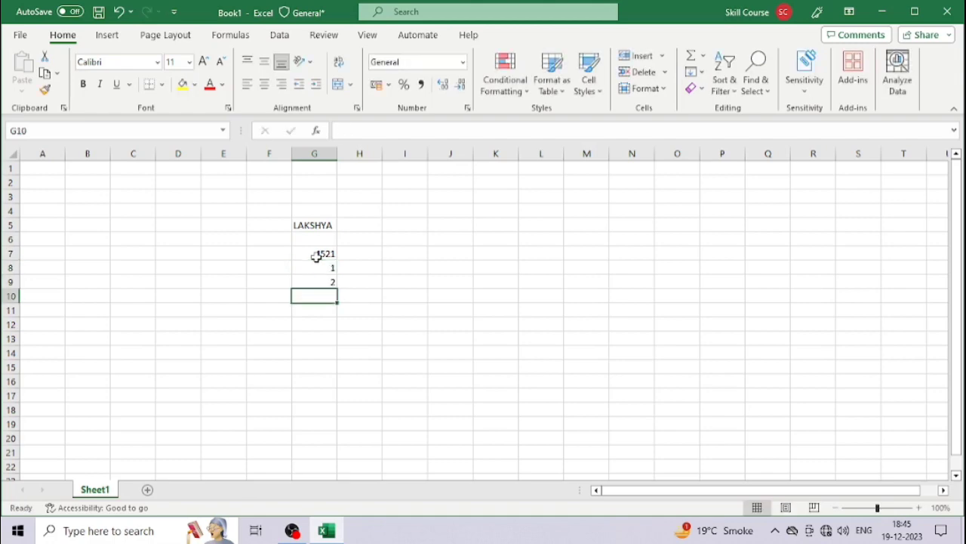
{"action": "left_click", "coordinate": [385, 236]}
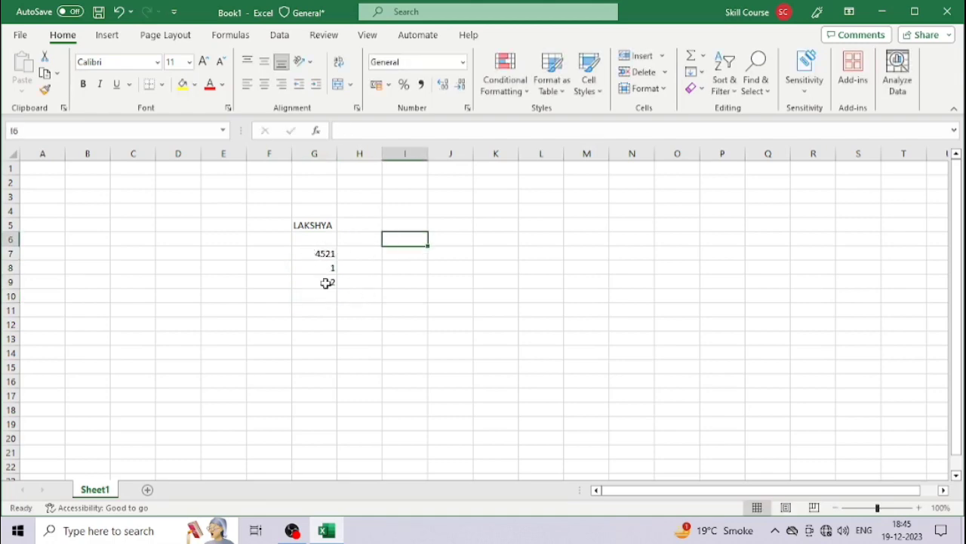
{"action": "left_click", "coordinate": [220, 249]}
{"action": "type", "text": "A"}
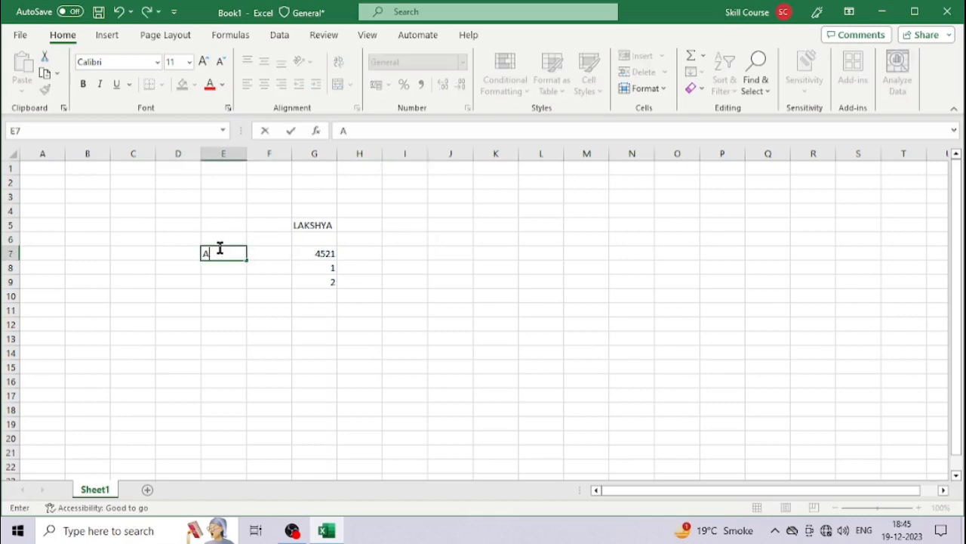
{"action": "key", "text": "Return"}
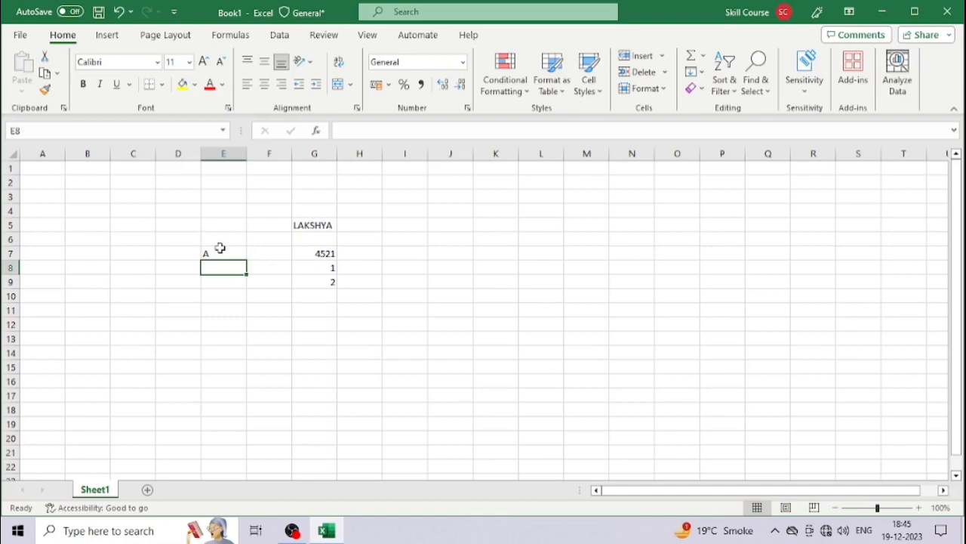
{"action": "type", "text": "5"}
{"action": "key", "text": "Return"}
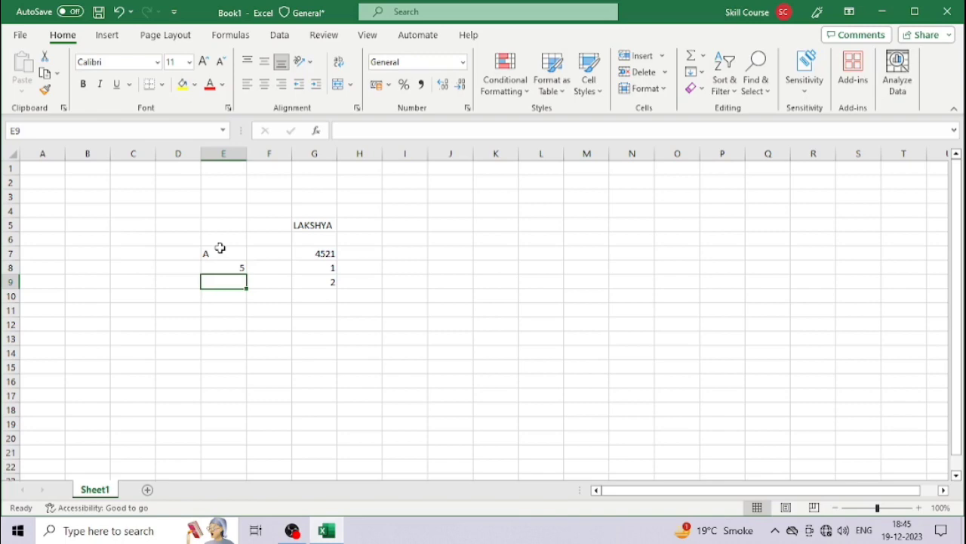
{"action": "left_click_drag", "start_coordinate": [209, 213], "coordinate": [366, 347]}
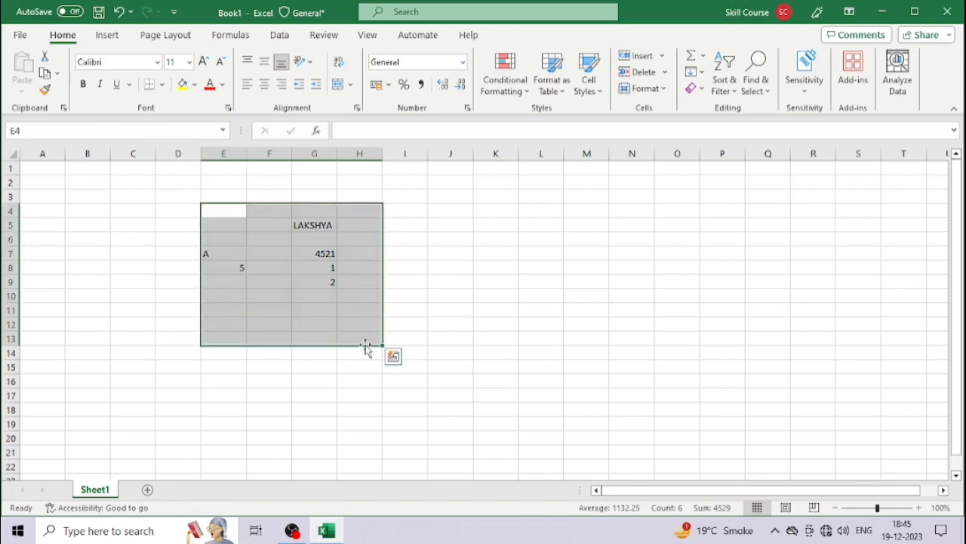
{"action": "key", "text": "Delete"}
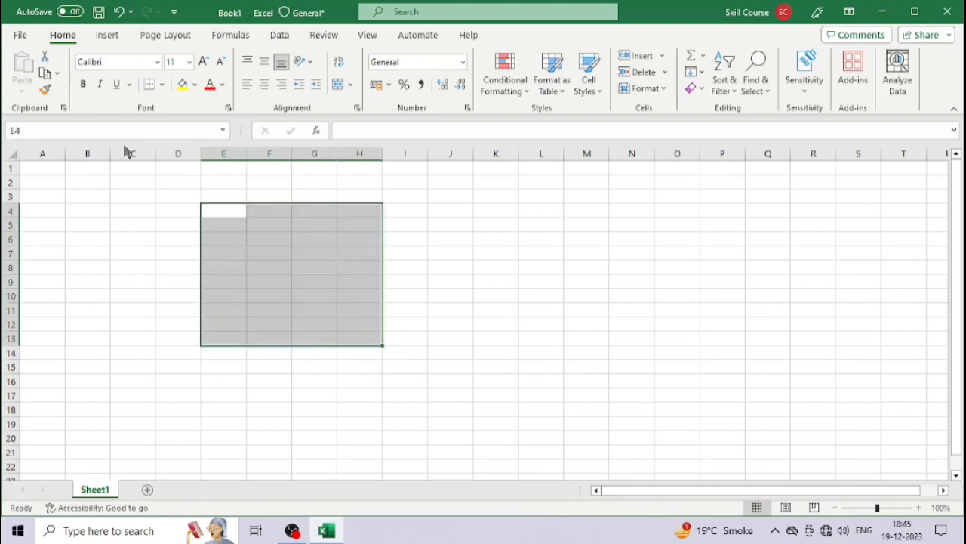
- Enter a short sample name in B1 and narrow column B to fit it
{"action": "left_click", "coordinate": [120, 172]}
{"action": "left_click", "coordinate": [46, 168]}
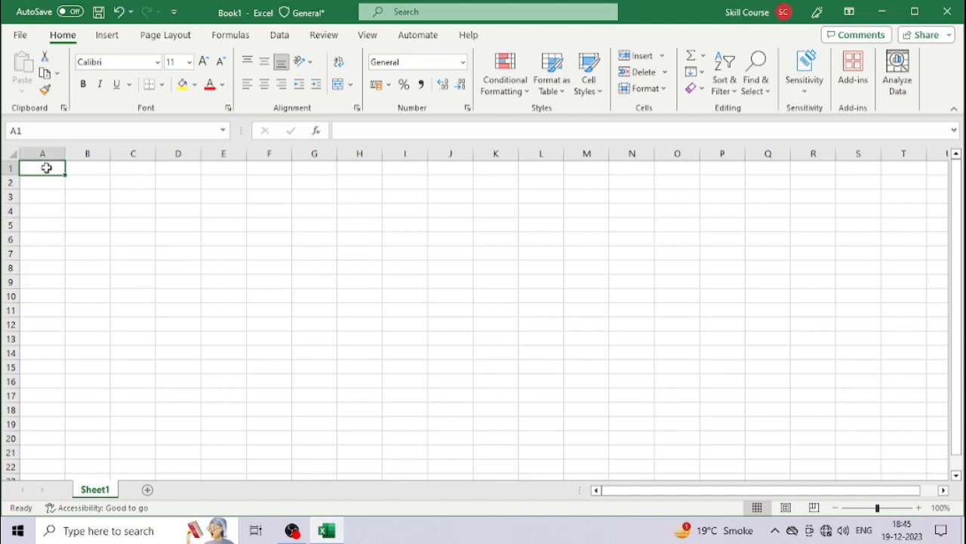
{"action": "left_click", "coordinate": [155, 169]}
{"action": "type", "text": "R"}
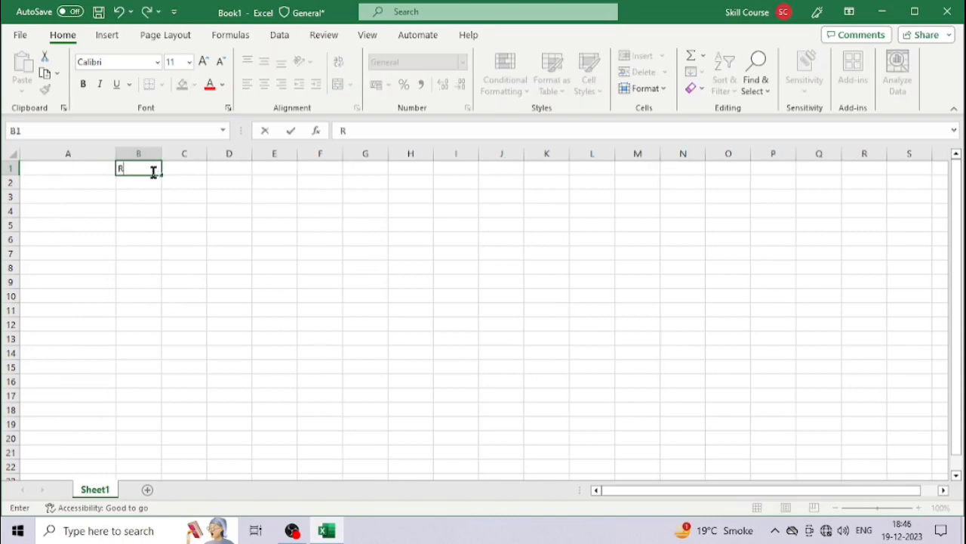
{"action": "type", "text": "AM"}
{"action": "key", "text": "Return"}
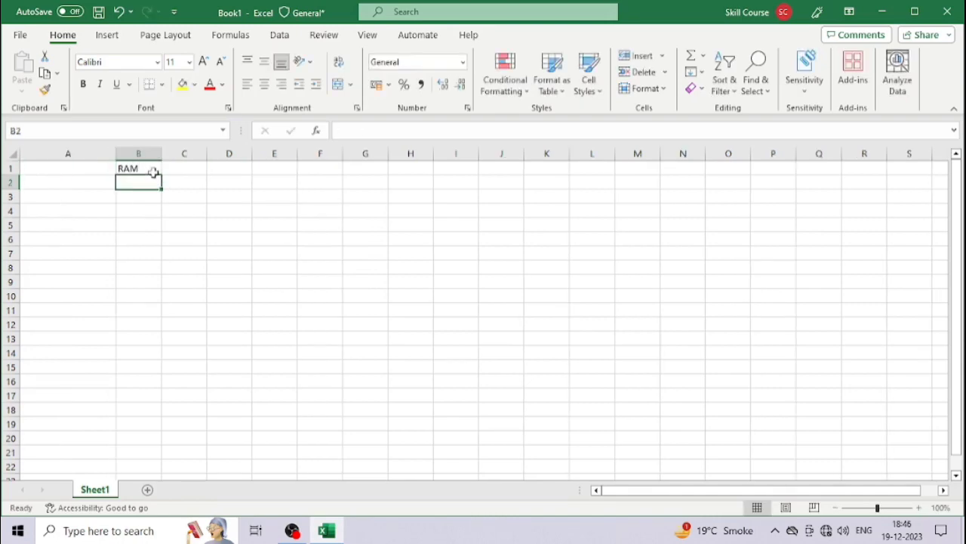
{"action": "left_click_drag", "start_coordinate": [161, 153], "coordinate": [143, 153]}
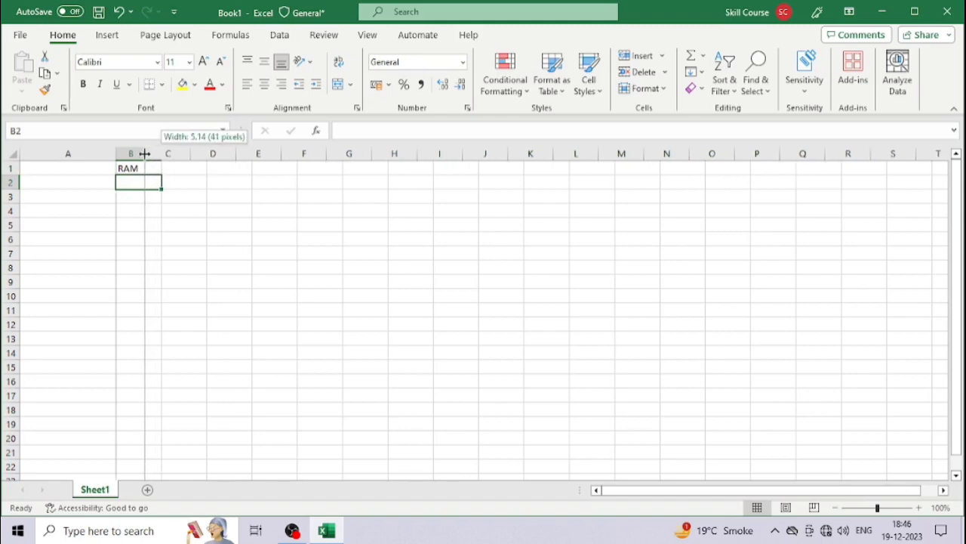
- Enter a longer sample name in A1 and narrow column A to about 62 pixels
{"action": "left_click", "coordinate": [57, 170]}
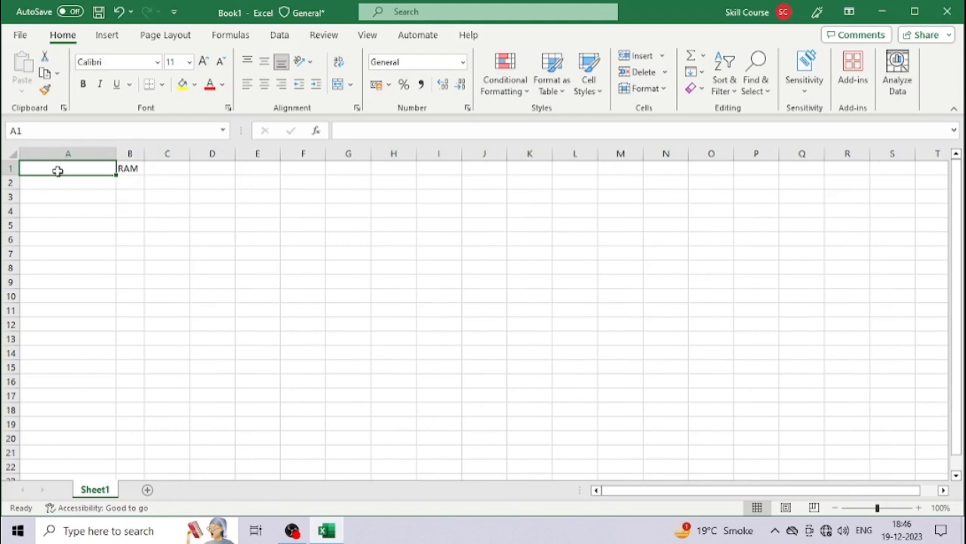
{"action": "key", "text": "Right"}
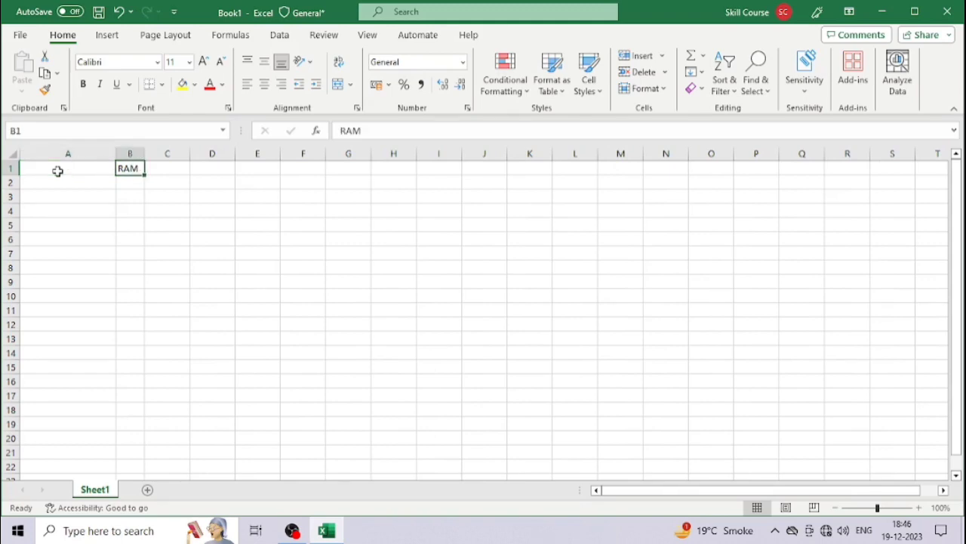
{"action": "left_click", "coordinate": [57, 171]}
{"action": "type", "text": "R"}
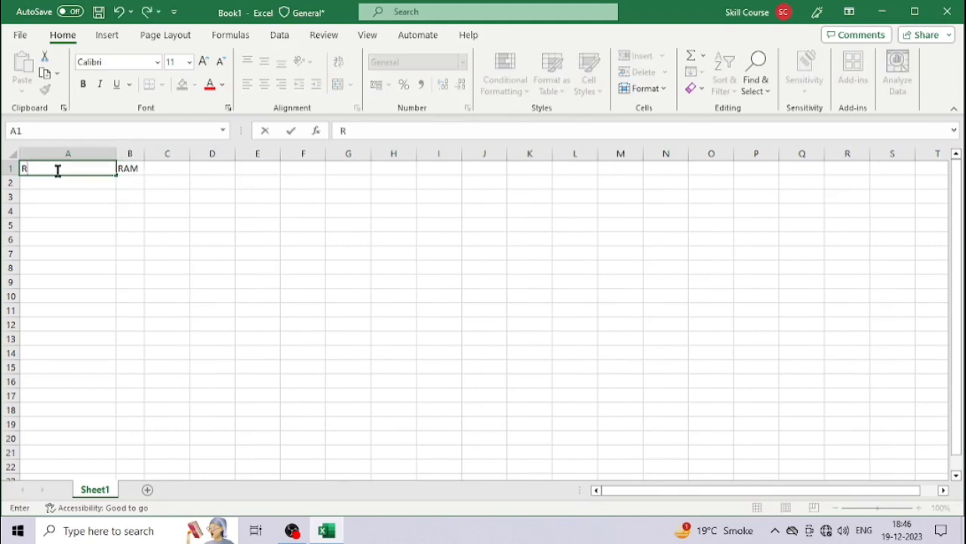
{"action": "type", "text": "AMESH"}
{"action": "key", "text": "Return"}
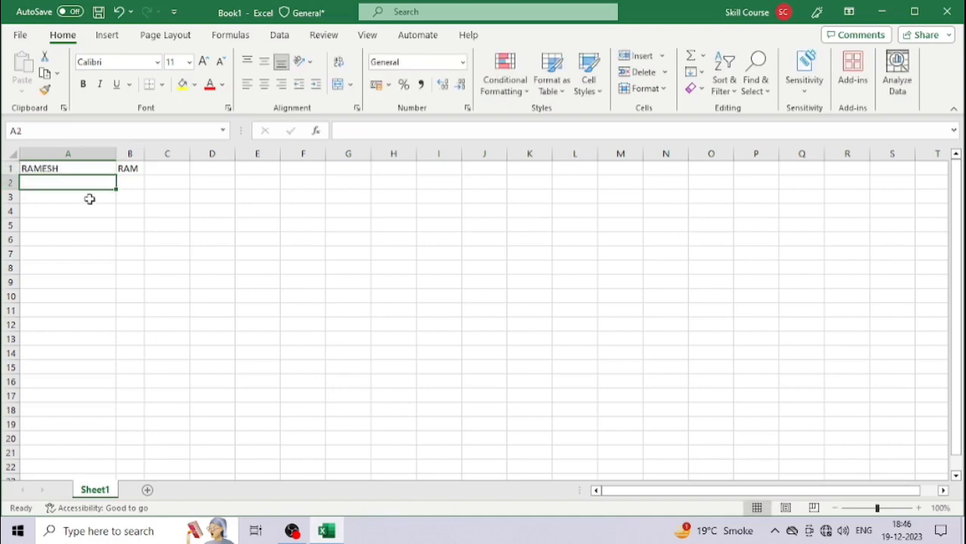
{"action": "mouse_move", "coordinate": [116, 154]}
{"action": "left_mouse_down"}
{"action": "mouse_move", "coordinate": [50, 156]}
{"action": "mouse_move", "coordinate": [102, 166]}
{"action": "left_mouse_up"}
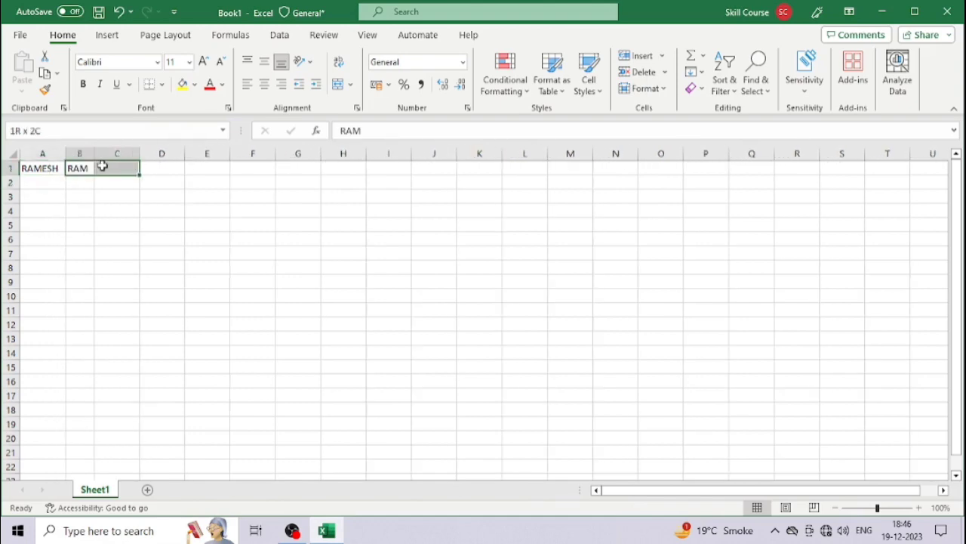
- Auto-fit column A to its name, then widen columns A and B
{"action": "double_click", "coordinate": [65, 151]}
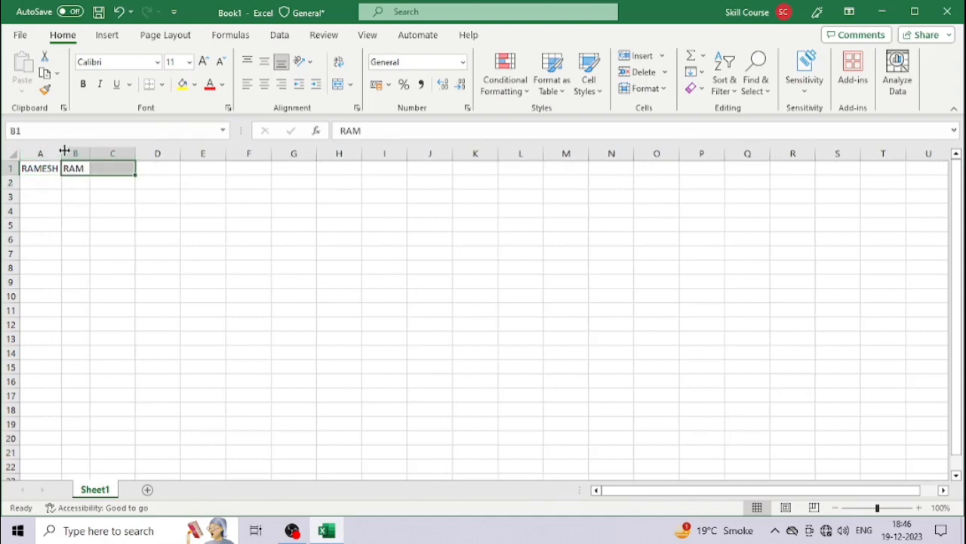
{"action": "left_click", "coordinate": [74, 212]}
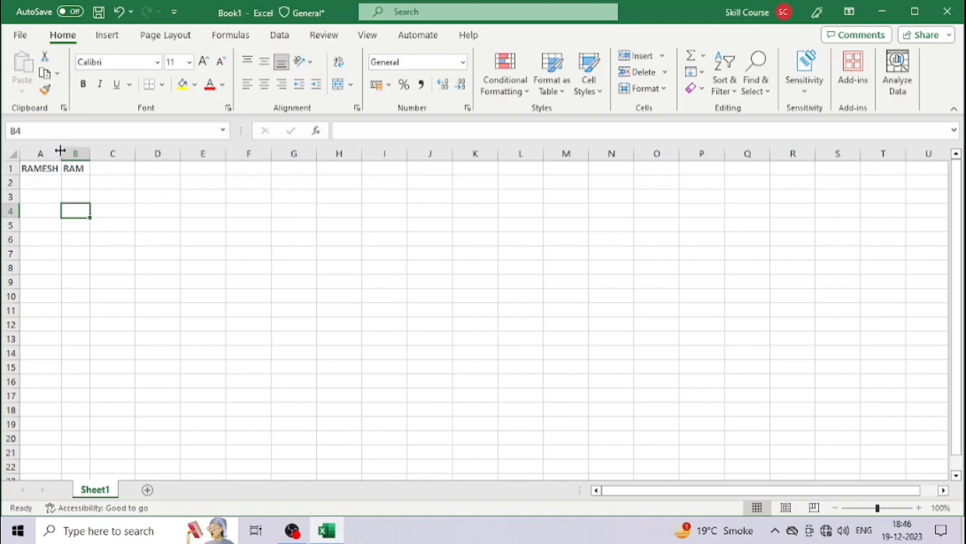
{"action": "left_click_drag", "start_coordinate": [61, 153], "coordinate": [166, 154]}
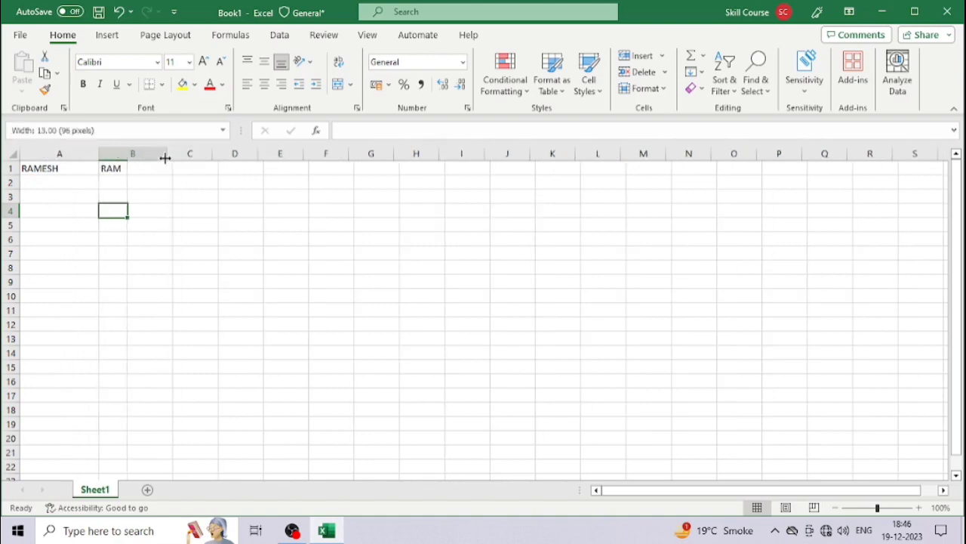
{"action": "left_click", "coordinate": [198, 237]}
- Delete the names from columns A and B, then narrow both columns
{"action": "left_click_drag", "start_coordinate": [33, 156], "coordinate": [144, 194]}
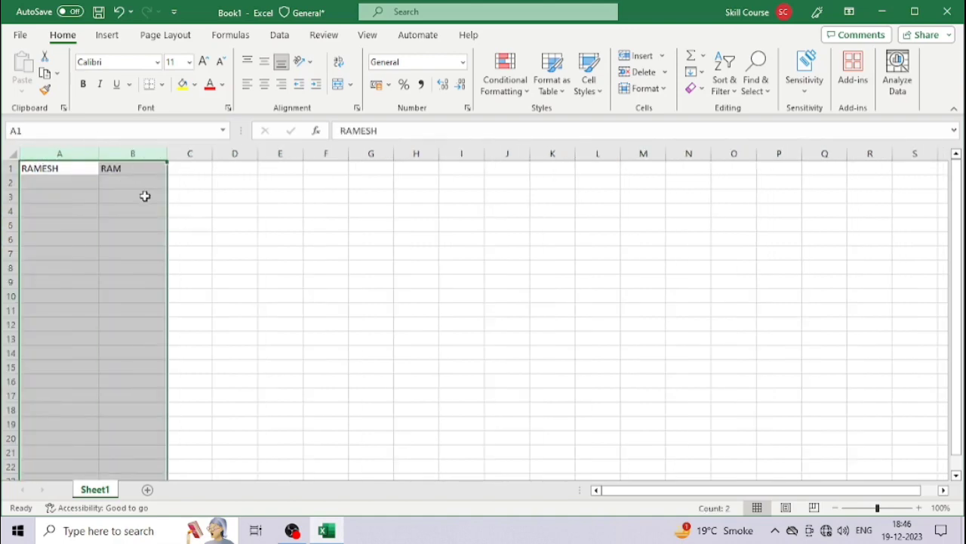
{"action": "key", "text": "Delete"}
{"action": "left_click", "coordinate": [186, 202]}
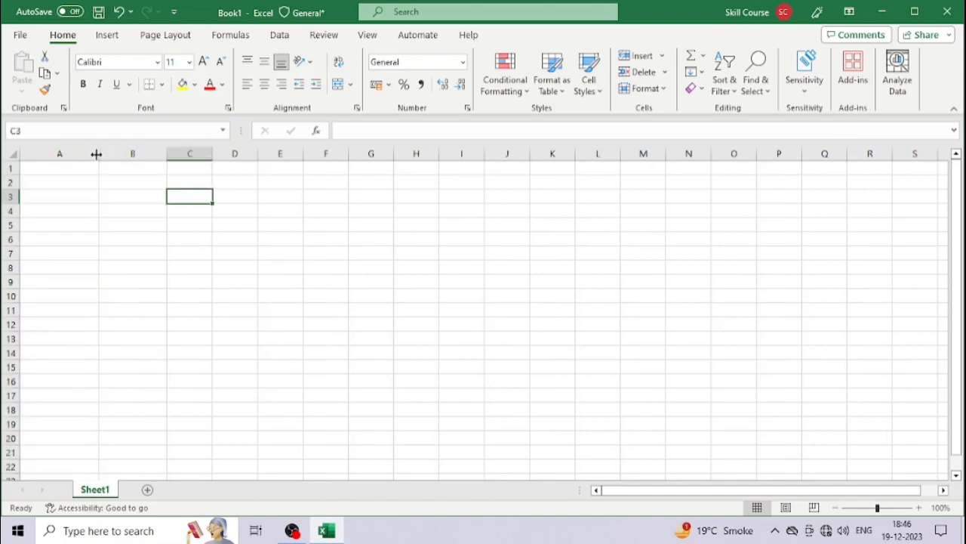
{"action": "left_click_drag", "start_coordinate": [99, 153], "coordinate": [77, 153]}
{"action": "left_click_drag", "start_coordinate": [146, 154], "coordinate": [133, 153]}
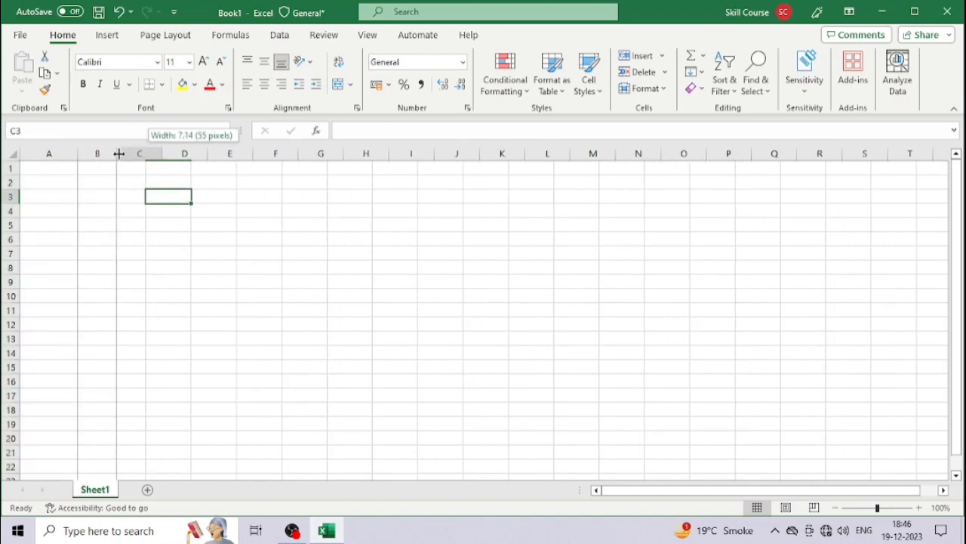
- Enter 1 in A1, fill a 1–20 series down column A, then clear A11:A20
{"action": "left_click", "coordinate": [53, 166]}
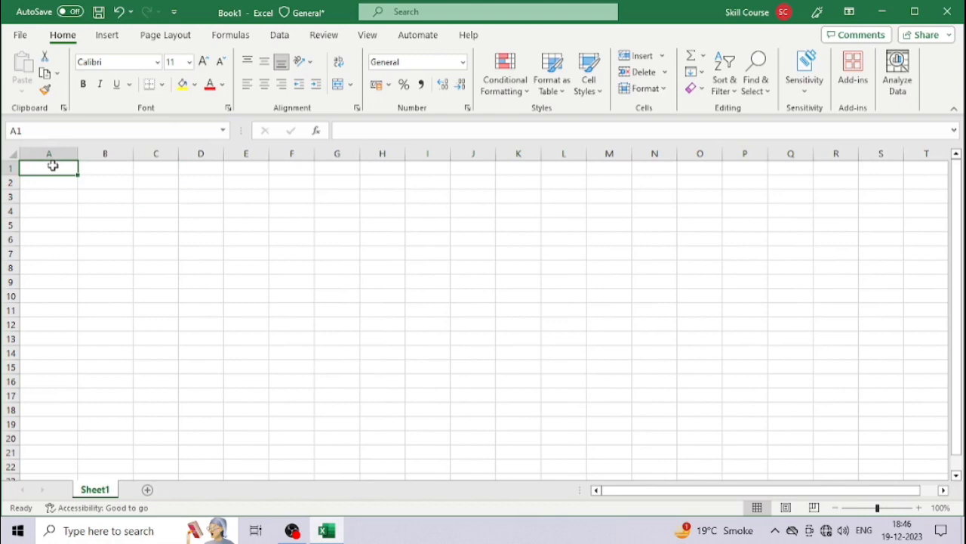
{"action": "type", "text": "1"}
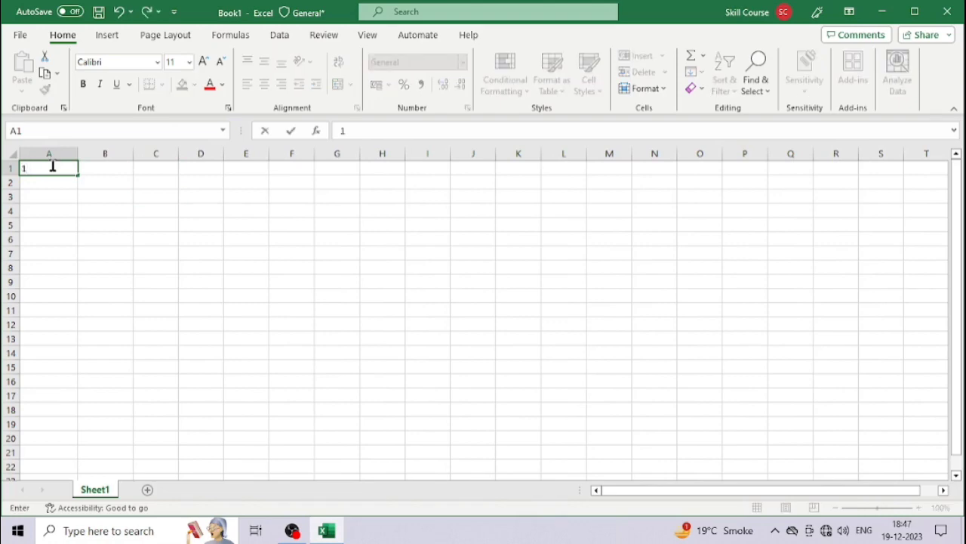
{"action": "key", "text": "Return"}
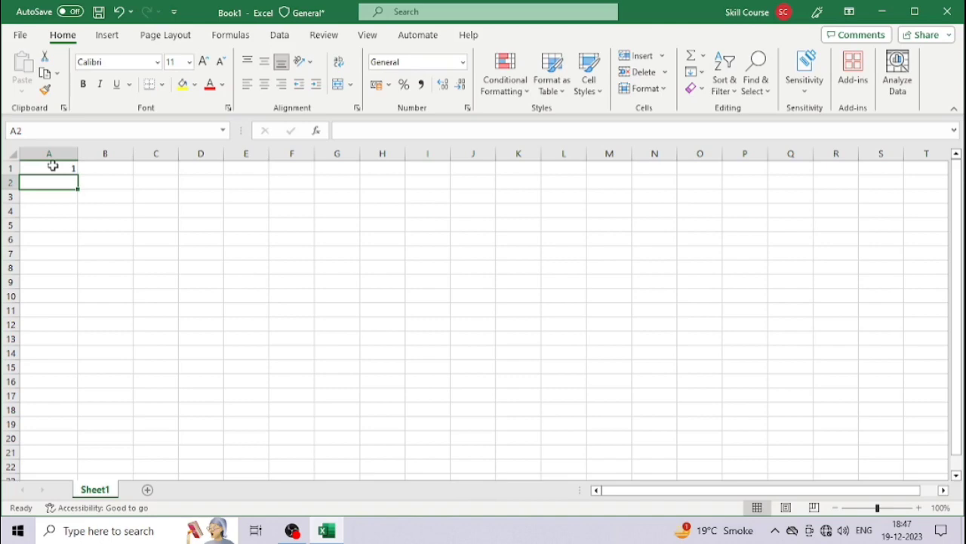
{"action": "left_click", "coordinate": [61, 170]}
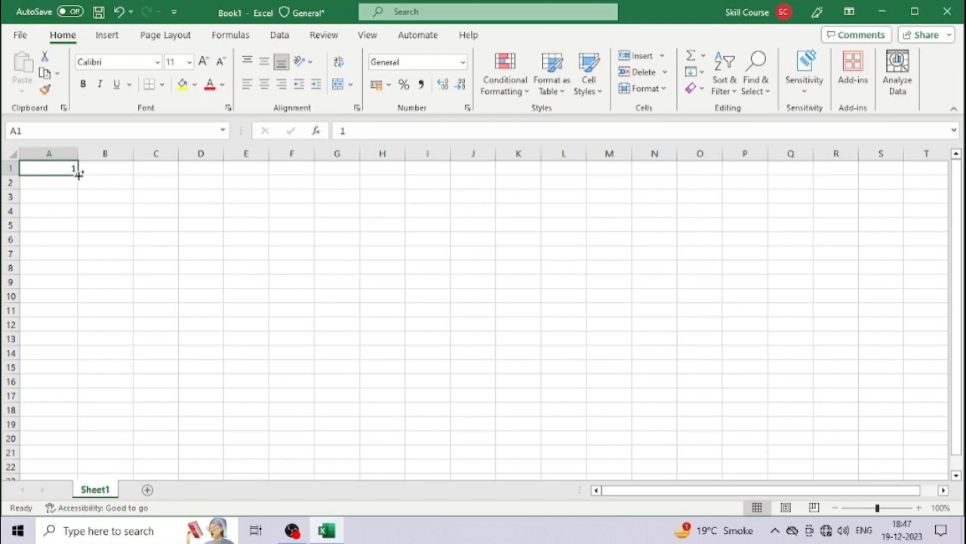
{"action": "left_click_drag", "start_coordinate": [78, 173], "coordinate": [107, 450]}
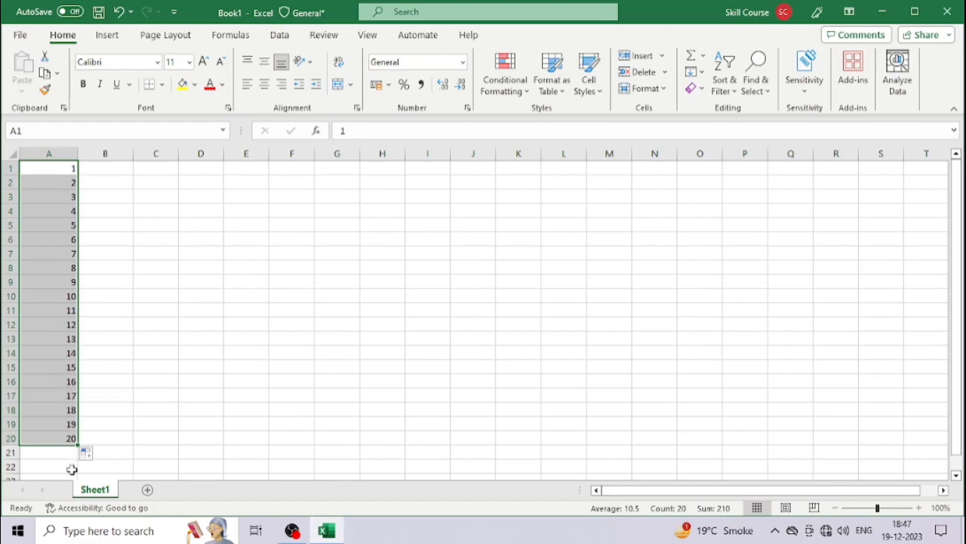
{"action": "scroll", "coordinate": [84, 447], "scroll_direction": "down", "scroll_amount": 1}
{"action": "scroll", "coordinate": [95, 382], "scroll_direction": "up", "scroll_amount": 1}
{"action": "left_click", "coordinate": [163, 251]}
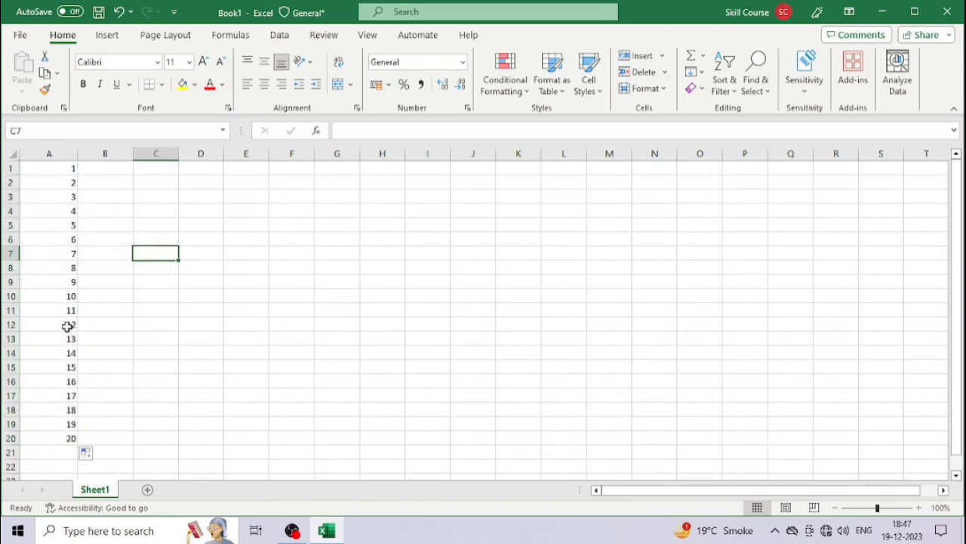
{"action": "left_click_drag", "start_coordinate": [25, 310], "coordinate": [129, 464]}
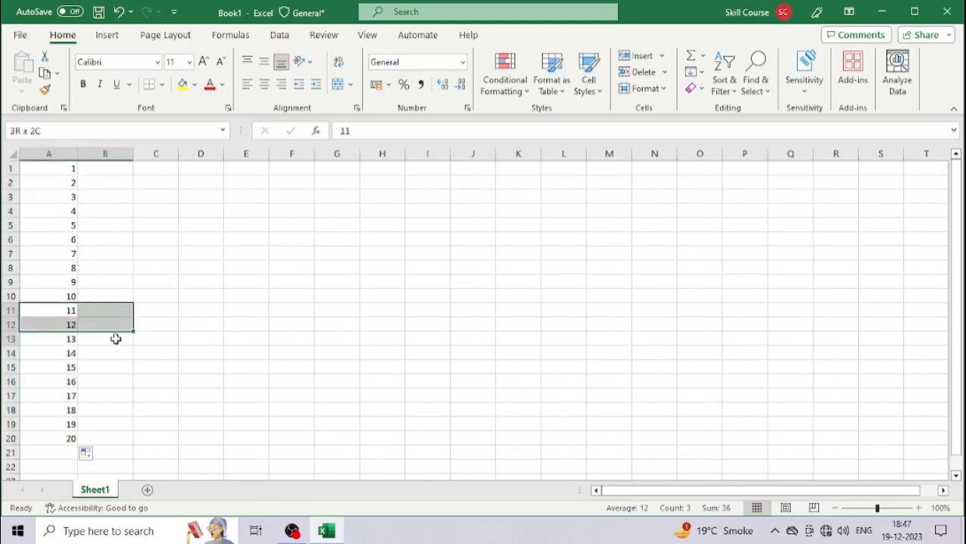
{"action": "key", "text": "Delete"}
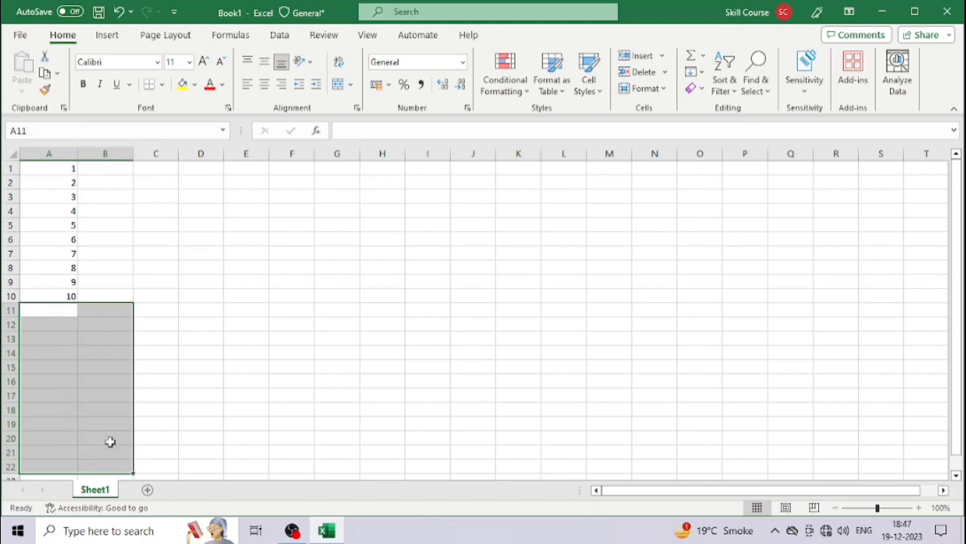
{"action": "left_click", "coordinate": [152, 214]}
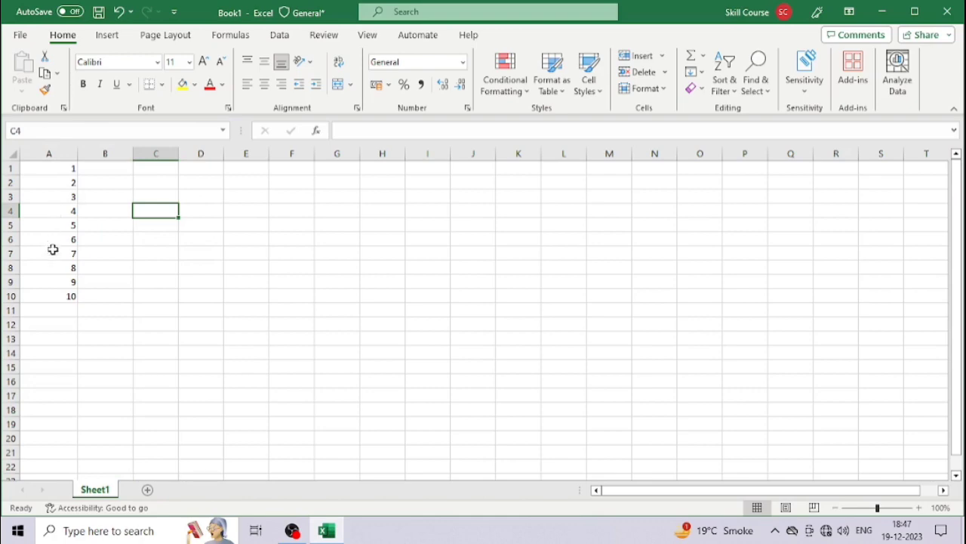
- Enter 2 and 4 in B1:B2 and fill that series down column B
{"action": "left_click", "coordinate": [104, 170]}
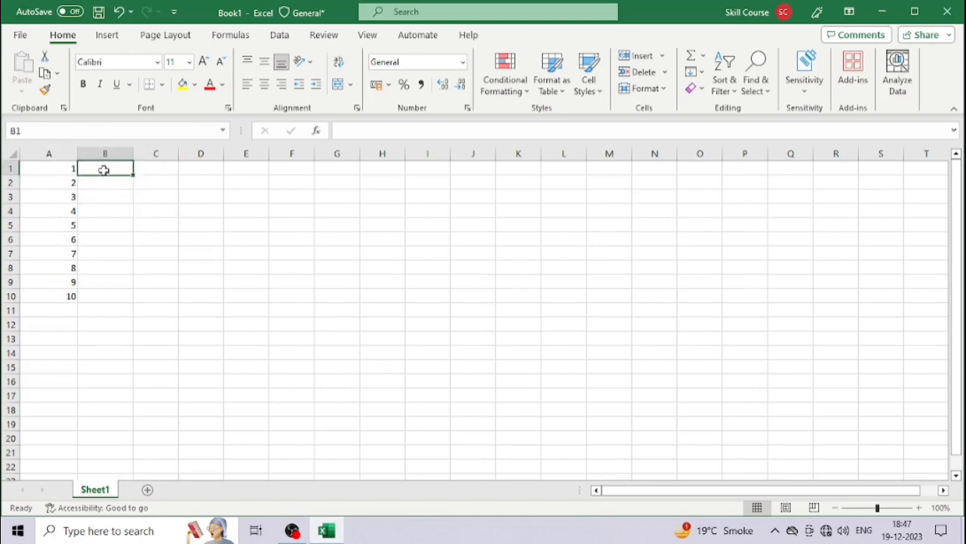
{"action": "type", "text": "2"}
{"action": "key", "text": "Return"}
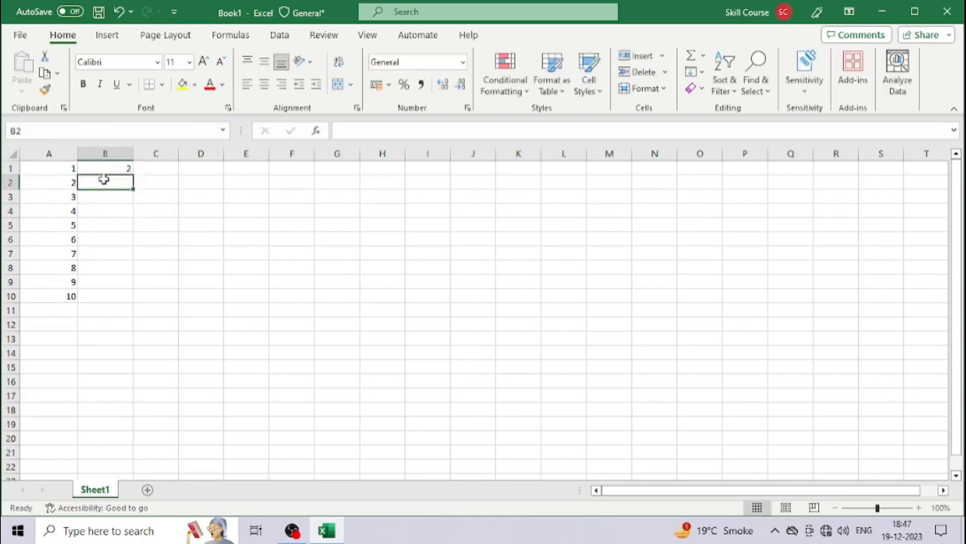
{"action": "type", "text": "4"}
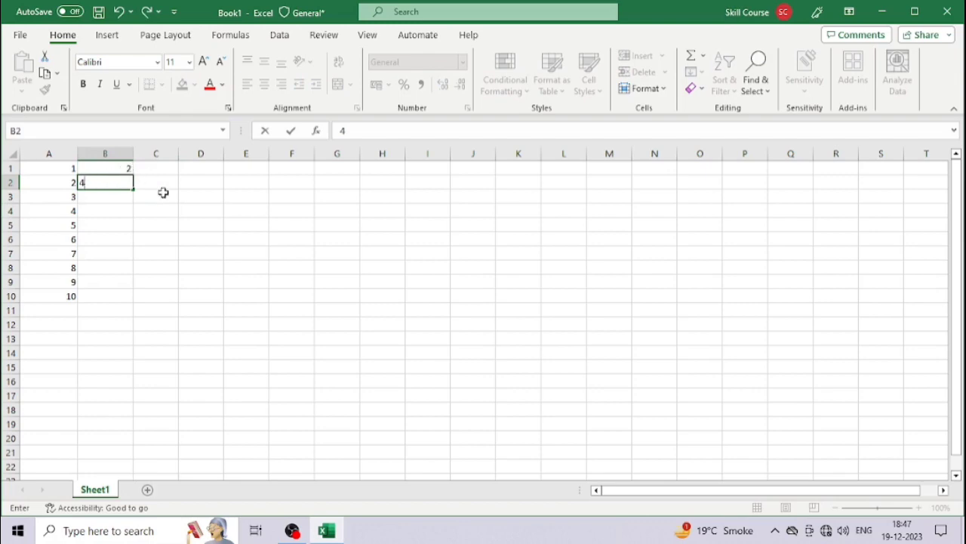
{"action": "left_click", "coordinate": [162, 193]}
{"action": "left_click_drag", "start_coordinate": [119, 166], "coordinate": [134, 299]}
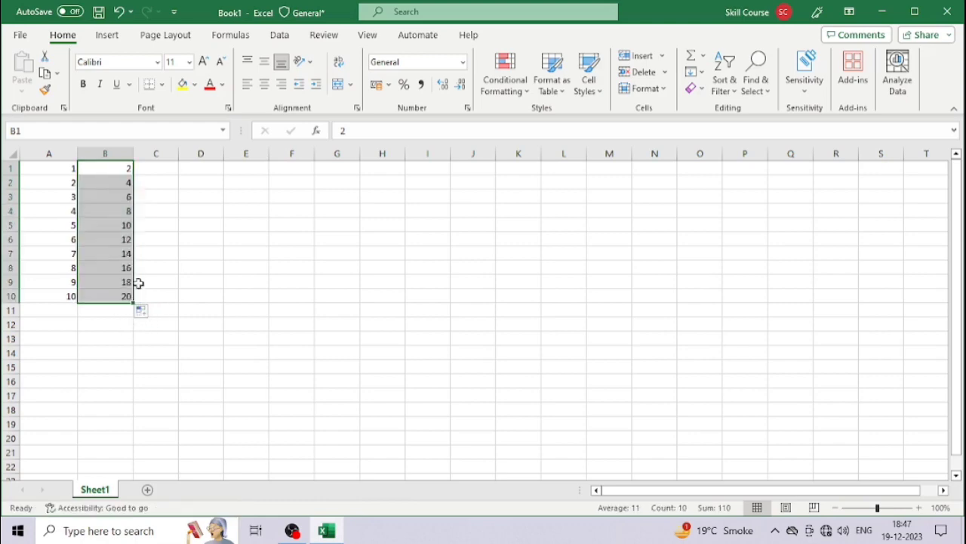
{"action": "left_click", "coordinate": [71, 310]}
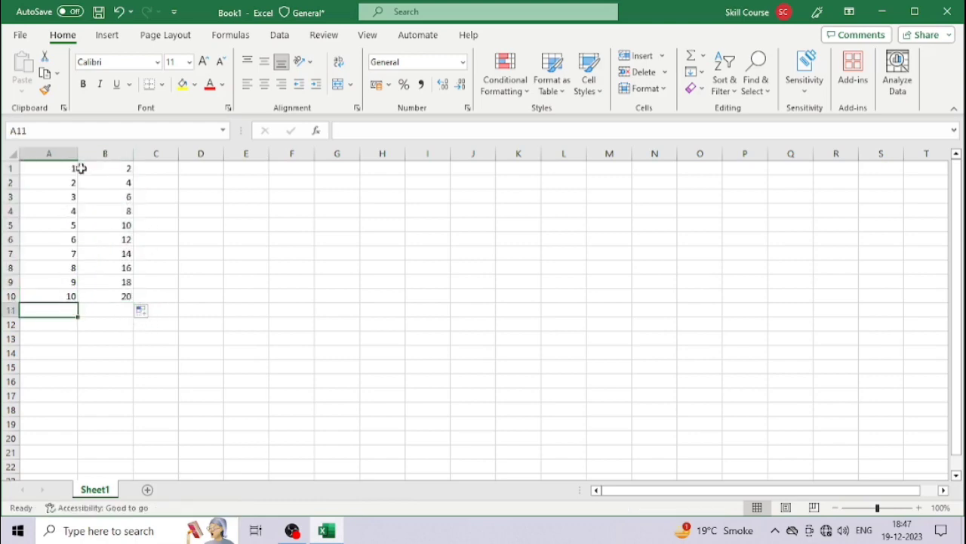
- Extend A1:B10 across to column T so the grid ends at 200 in T10
{"action": "left_click_drag", "start_coordinate": [65, 167], "coordinate": [111, 220]}
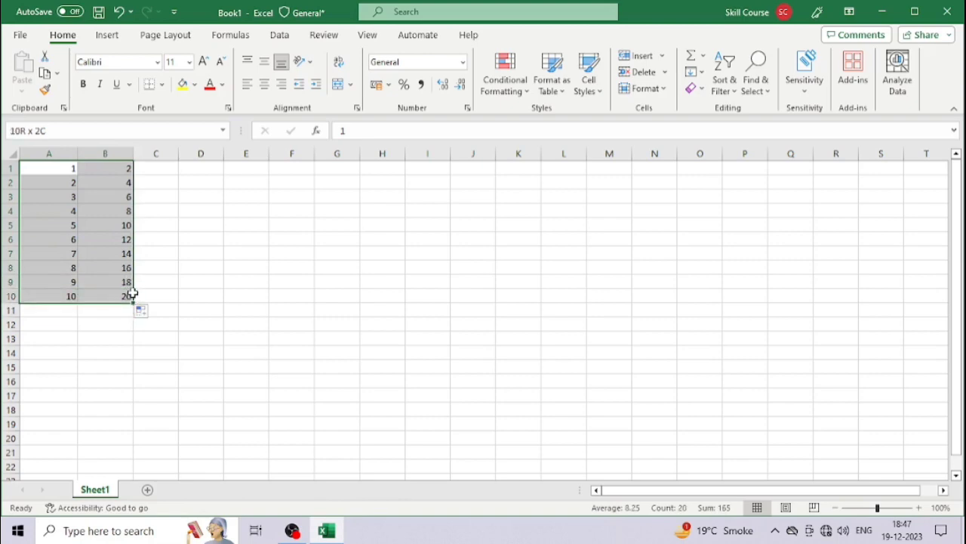
{"action": "left_click_drag", "start_coordinate": [132, 305], "coordinate": [131, 300]}
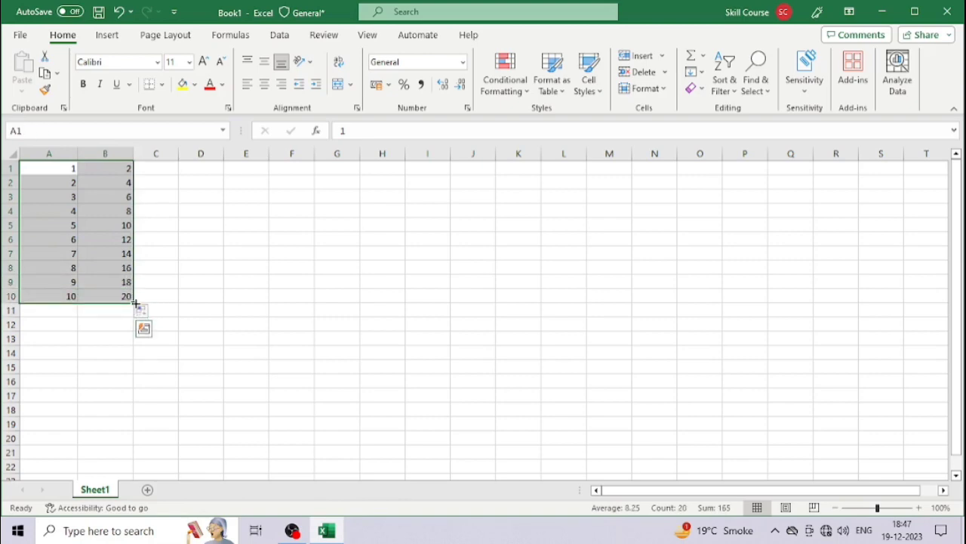
{"action": "mouse_move", "coordinate": [134, 302]}
{"action": "left_mouse_down"}
{"action": "mouse_move", "coordinate": [880, 302]}
{"action": "mouse_move", "coordinate": [85, 302]}
{"action": "mouse_move", "coordinate": [463, 282]}
{"action": "mouse_move", "coordinate": [936, 294]}
{"action": "mouse_move", "coordinate": [531, 287]}
{"action": "mouse_move", "coordinate": [589, 292]}
{"action": "mouse_move", "coordinate": [566, 293]}
{"action": "left_mouse_up"}
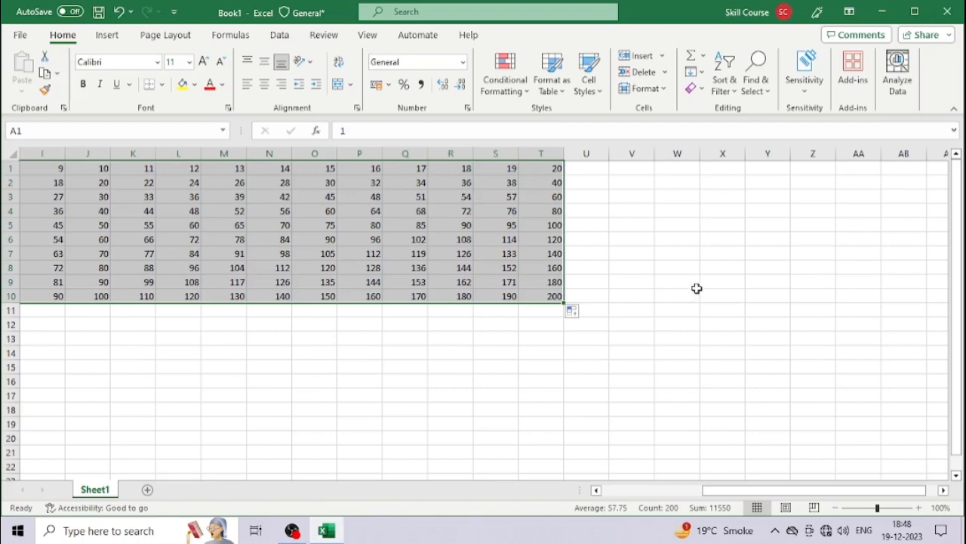
- Apply AutoFit Column Width from Home > Format to columns A through T
{"action": "left_click", "coordinate": [664, 91]}
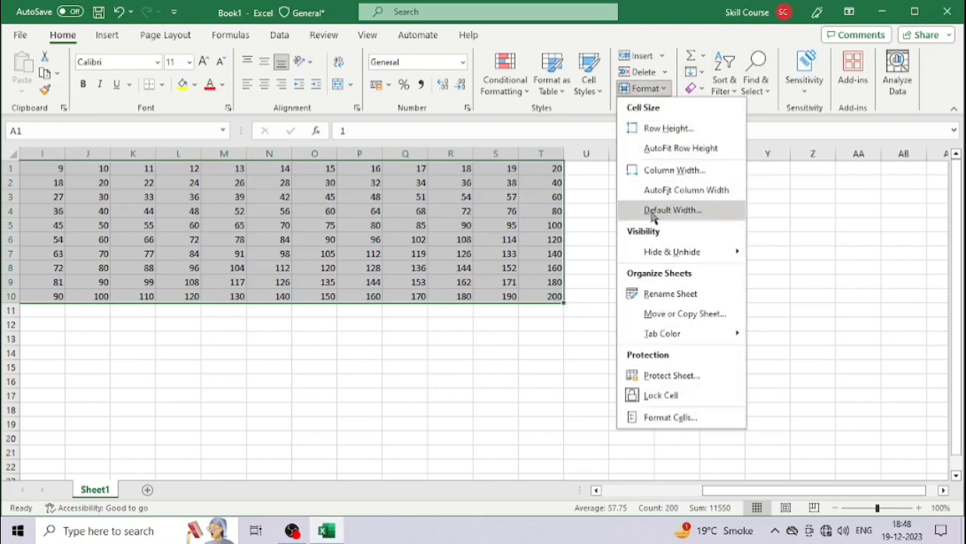
{"action": "left_click", "coordinate": [702, 193]}
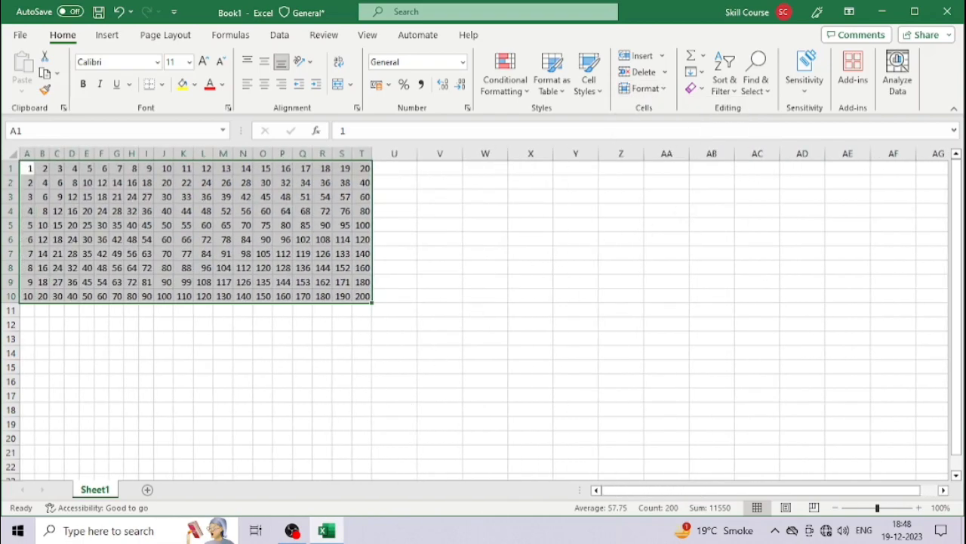
{"action": "left_click", "coordinate": [83, 356]}
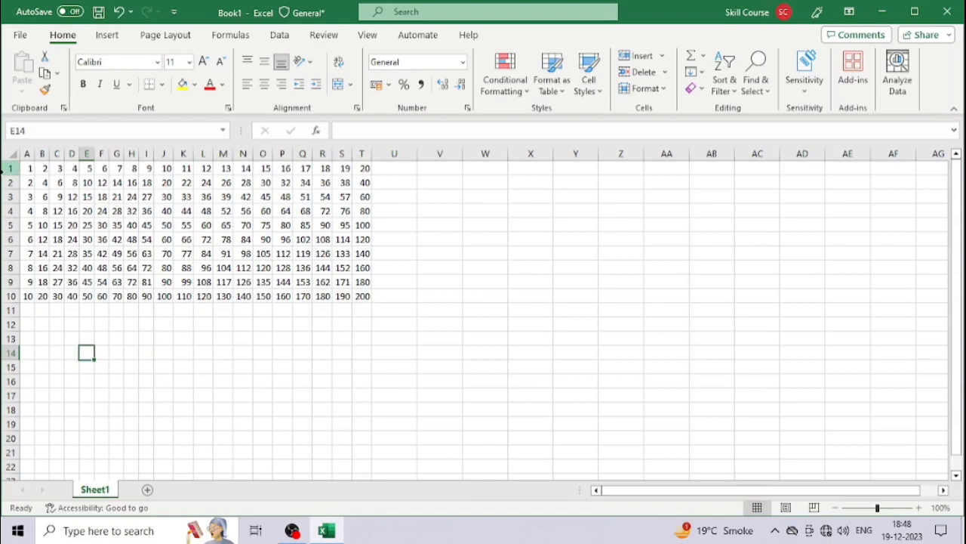
- Move the A1:T10 table so it sits in I9:AB18
{"action": "left_click_drag", "start_coordinate": [27, 168], "coordinate": [359, 295]}
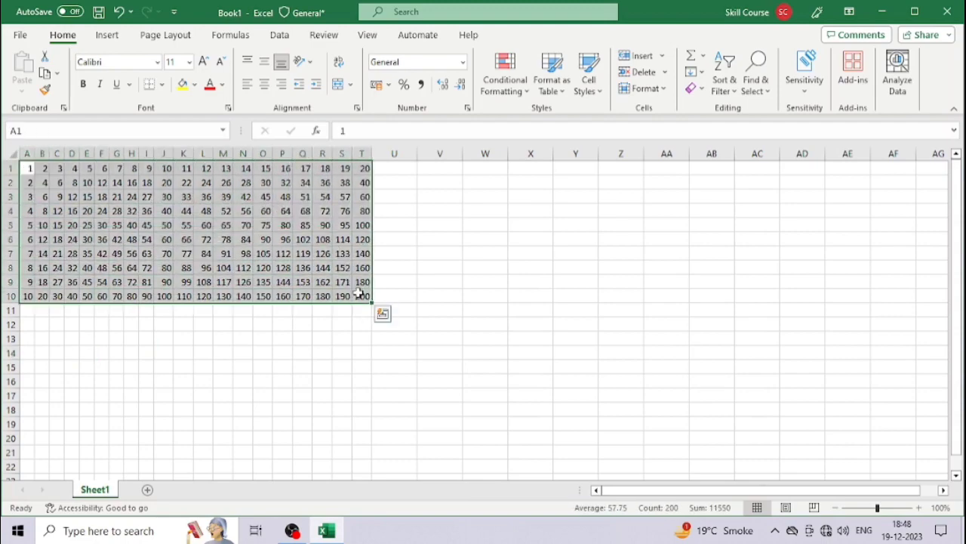
{"action": "left_click", "coordinate": [261, 351]}
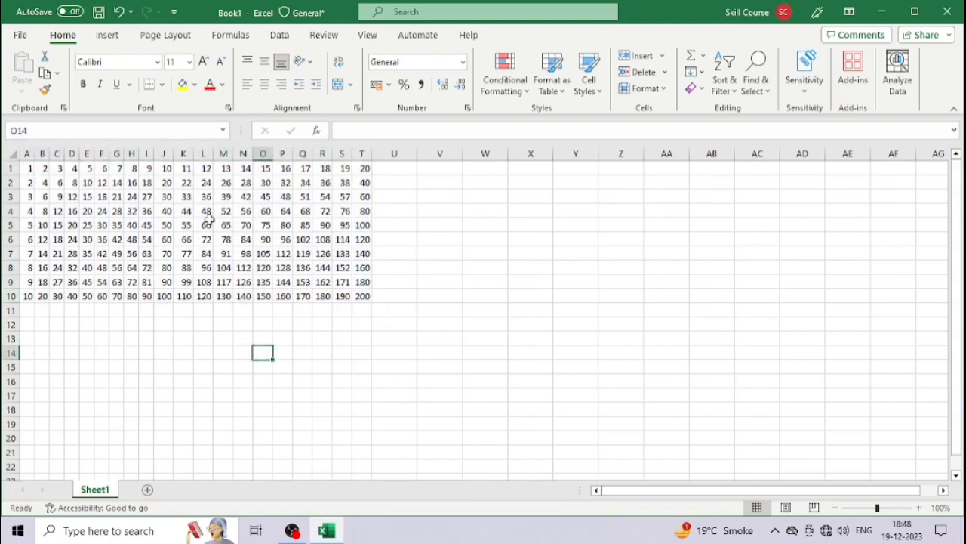
{"action": "left_click_drag", "start_coordinate": [27, 168], "coordinate": [354, 293]}
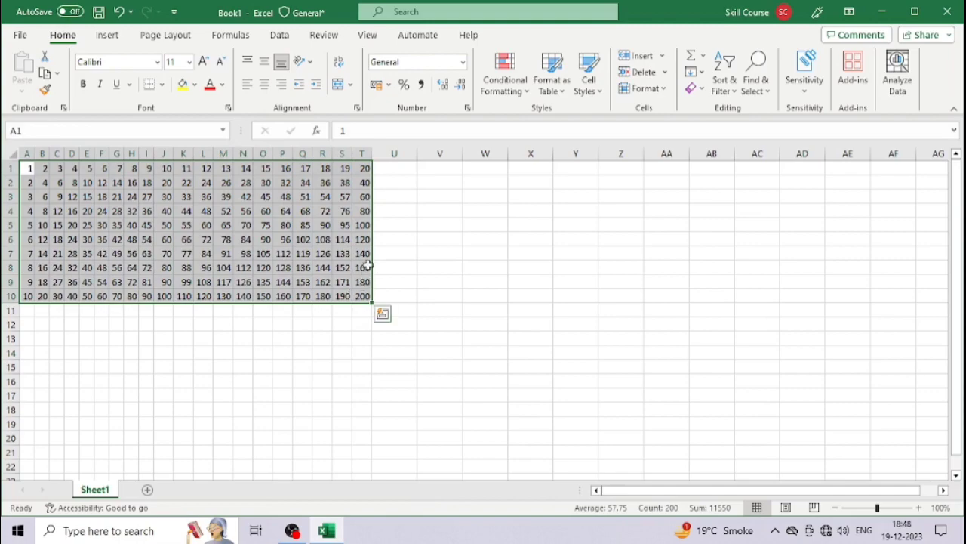
{"action": "left_click_drag", "start_coordinate": [372, 243], "coordinate": [699, 362]}
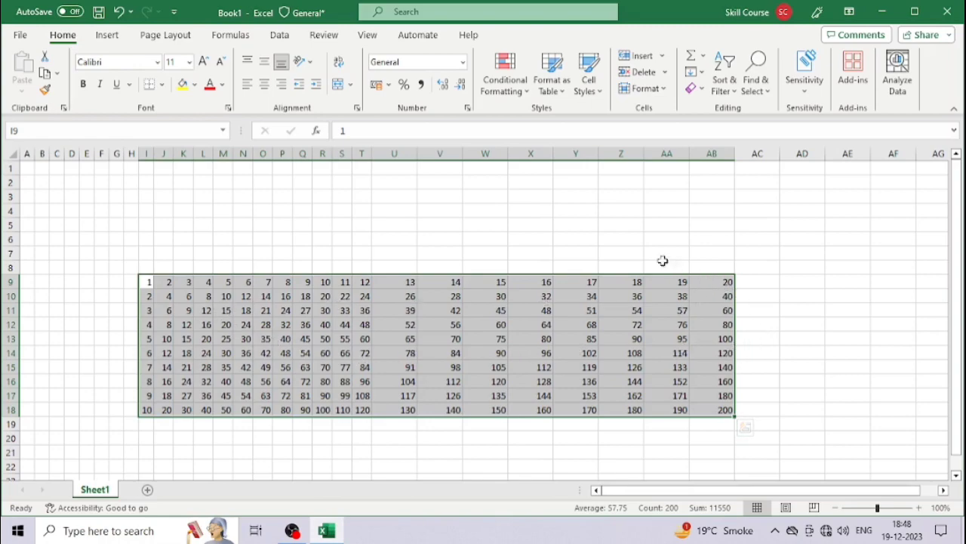
{"action": "left_click", "coordinate": [448, 235]}
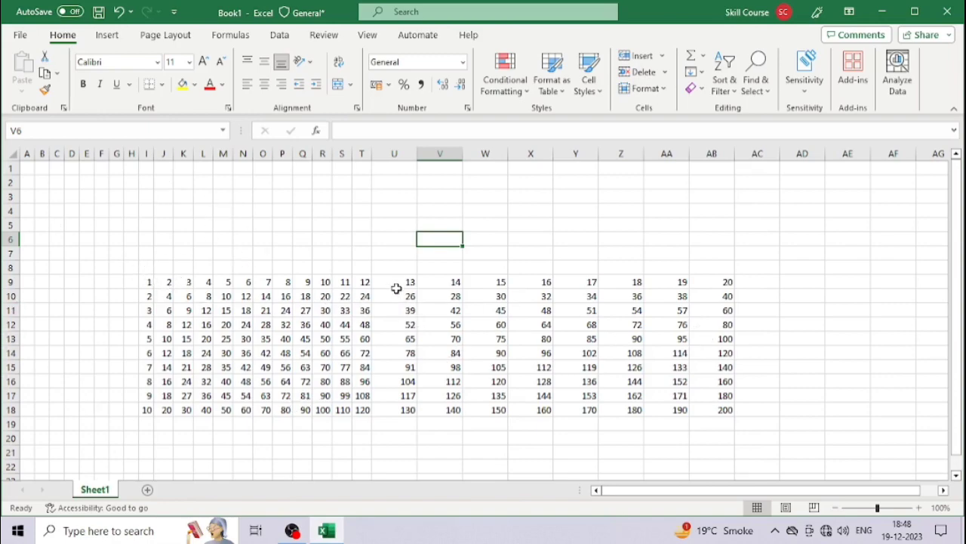
{"action": "mouse_move", "coordinate": [161, 281]}
{"action": "left_mouse_down"}
{"action": "mouse_move", "coordinate": [503, 299]}
{"action": "mouse_move", "coordinate": [727, 423]}
{"action": "left_mouse_up"}
{"action": "left_click", "coordinate": [568, 267]}
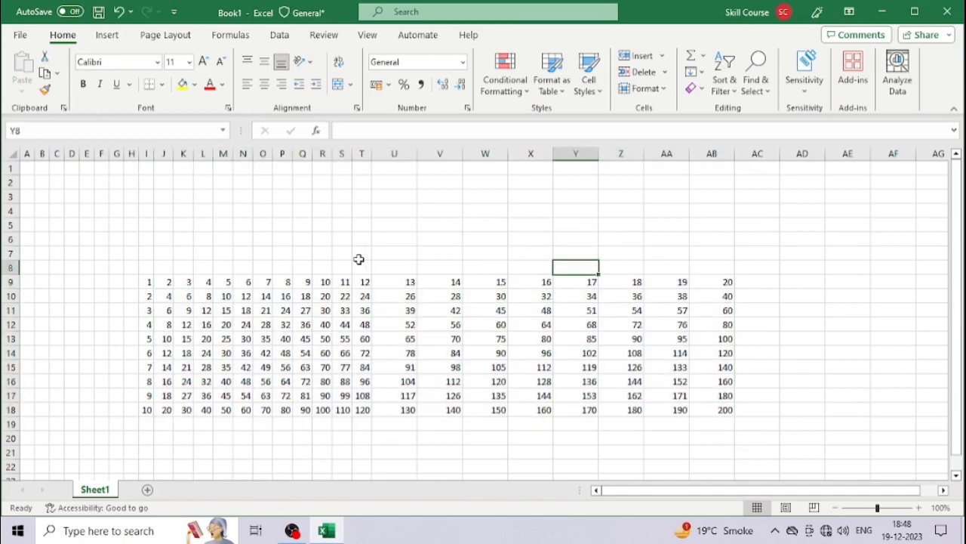
{"action": "left_click", "coordinate": [416, 154]}
- Open Sheet1's code and create a Worksheet_SelectionChange procedure
{"action": "right_click", "coordinate": [107, 493]}
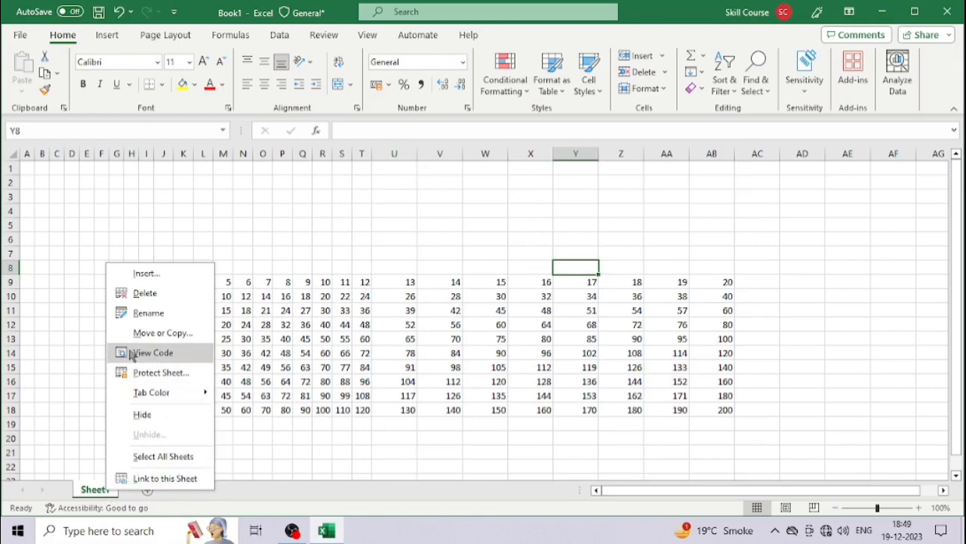
{"action": "left_click", "coordinate": [178, 361]}
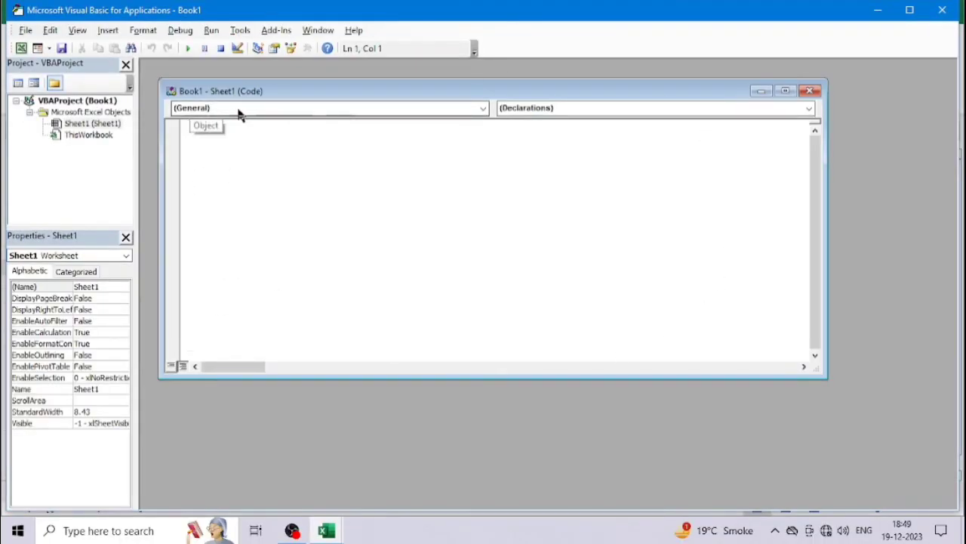
{"action": "left_click", "coordinate": [481, 110]}
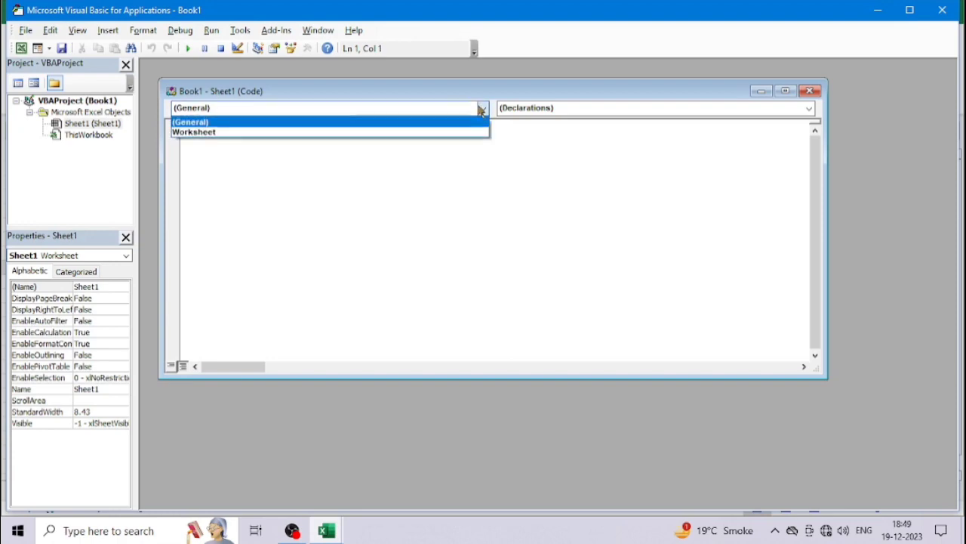
{"action": "left_click", "coordinate": [279, 133]}
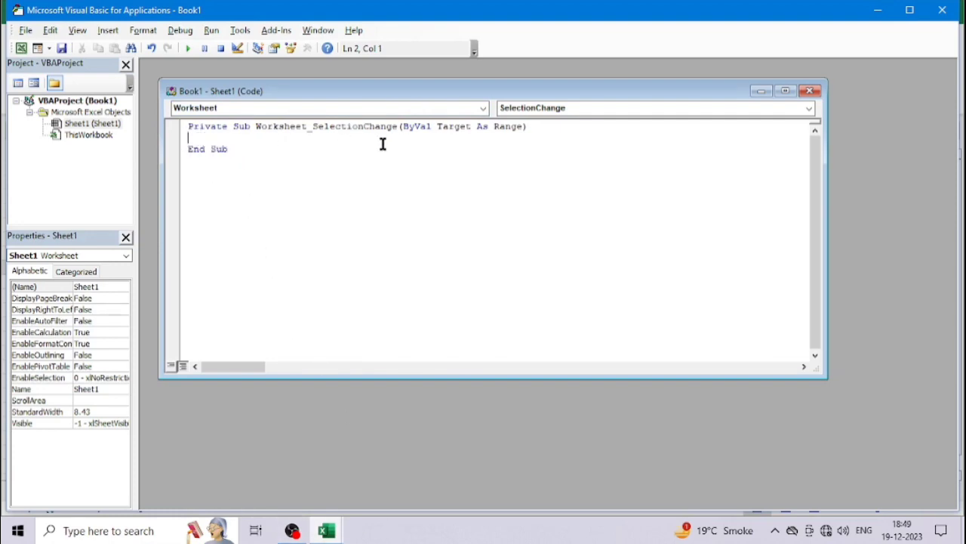
- Write Cells.EntireColumn.AutoFit in the procedure and return to the workbook
{"action": "type", "text": "CELLS"}
{"action": "type", "text": "."}
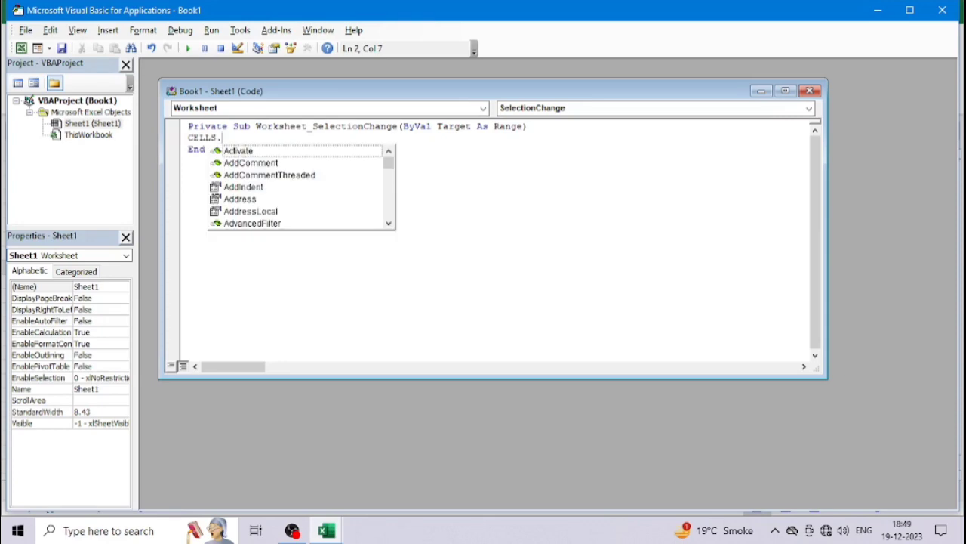
{"action": "type", "text": "EN"}
{"action": "key", "text": "Down"}
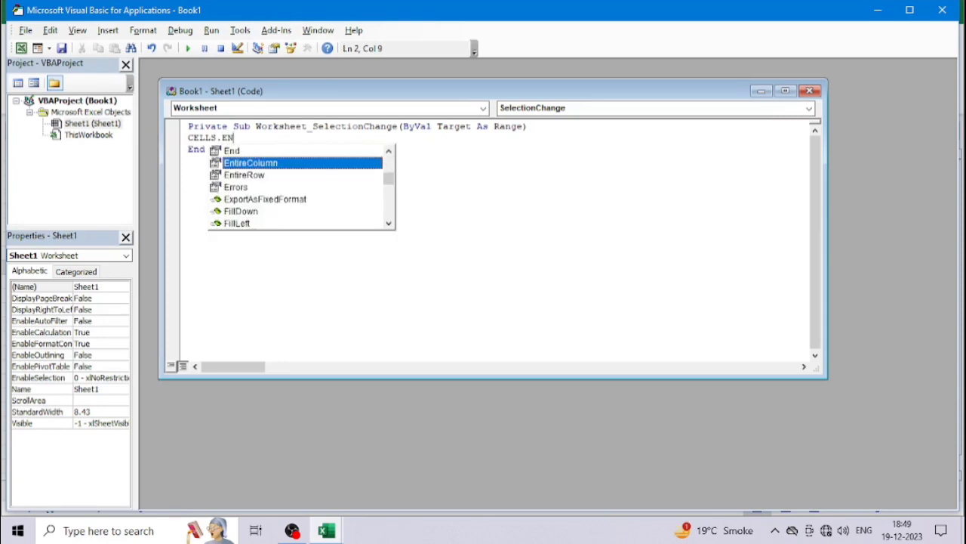
{"action": "type", "text": "."}
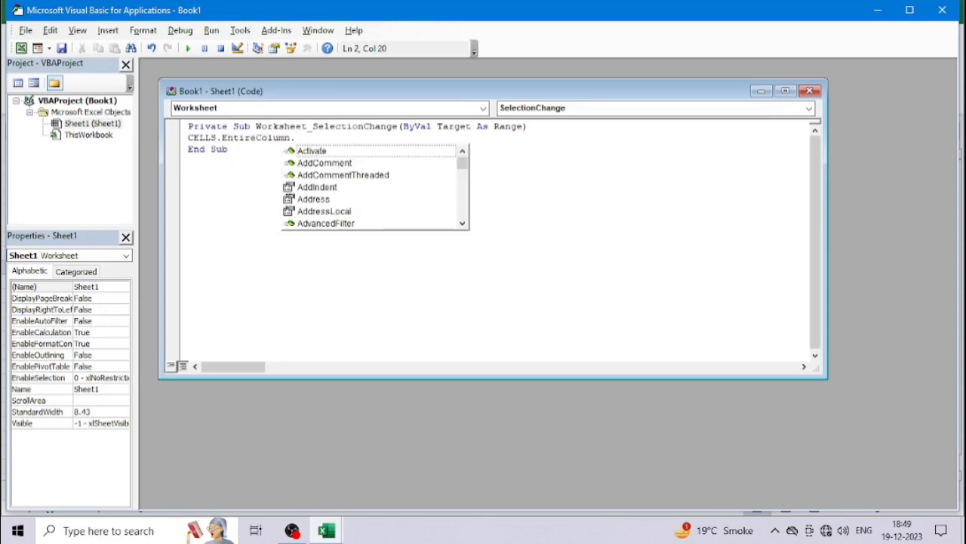
{"action": "type", "text": "AO"}
{"action": "key", "text": "BackSpace"}
{"action": "type", "text": "UTO"}
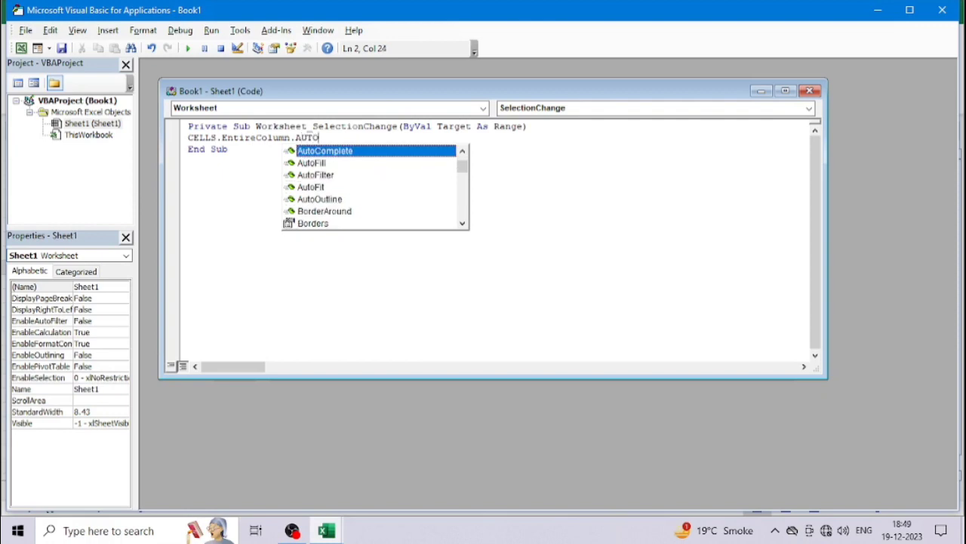
{"action": "key", "text": "Down"}
{"action": "key", "text": "Down"}
{"action": "key", "text": "Down"}
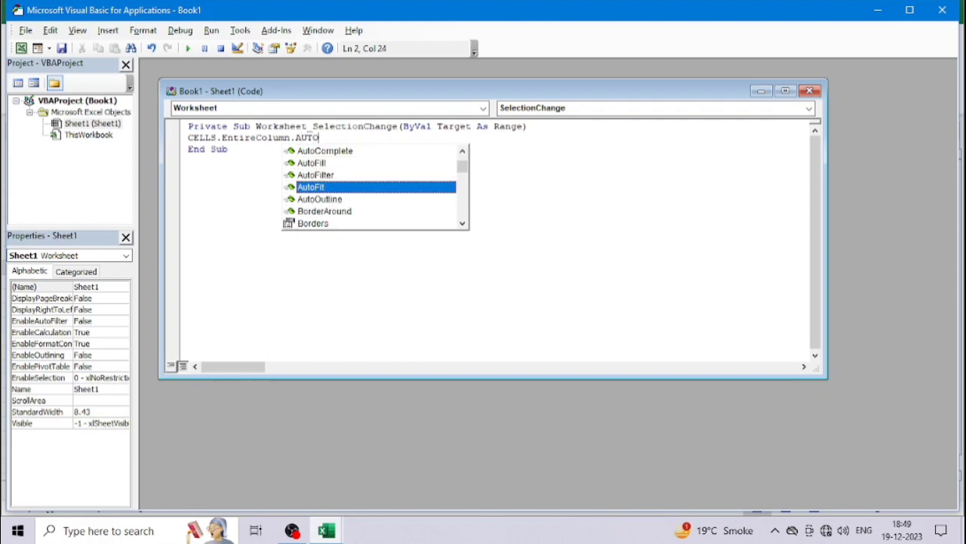
{"action": "key", "text": "Return"}
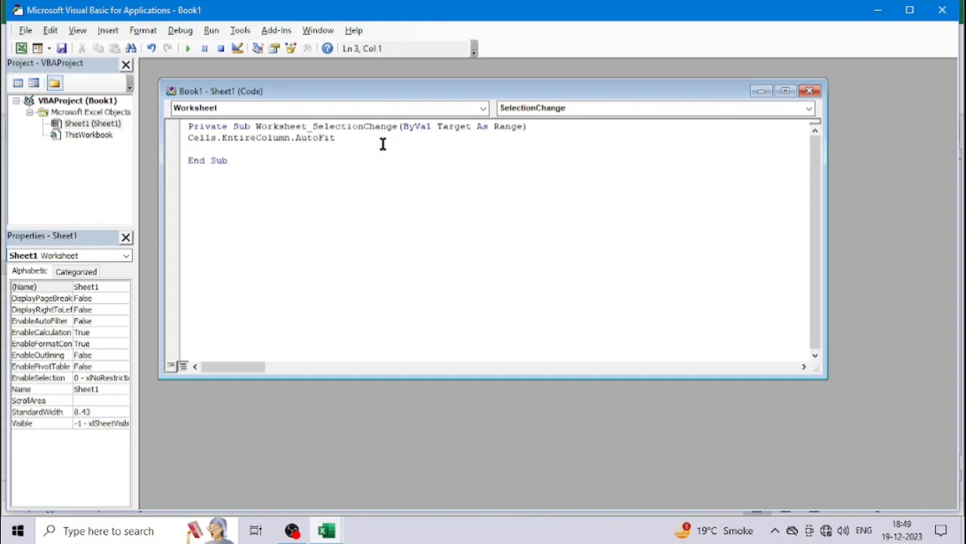
{"action": "left_click", "coordinate": [876, 6]}
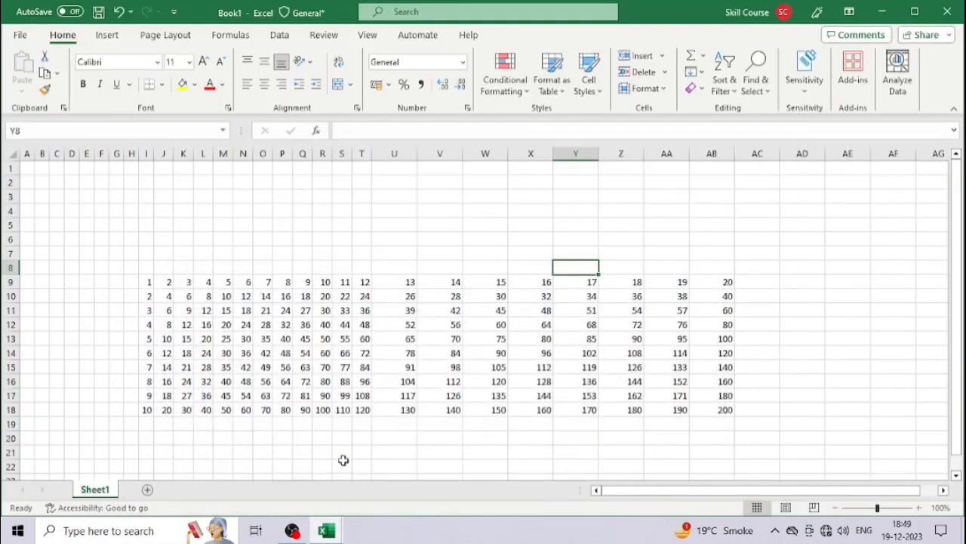
- Trigger the column AutoFit and enter LAKSYA COMPUTER in A1
{"action": "left_click", "coordinate": [391, 451]}
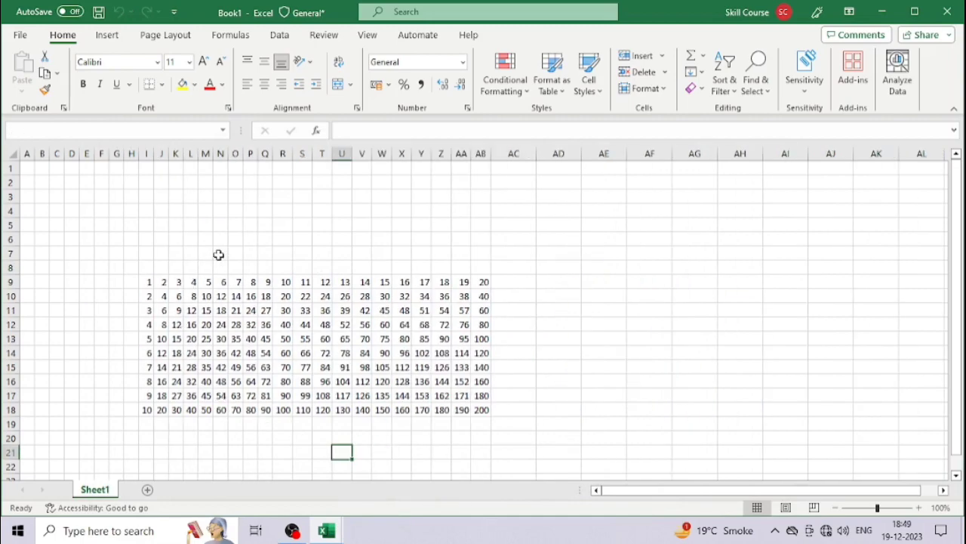
{"action": "left_click", "coordinate": [27, 167]}
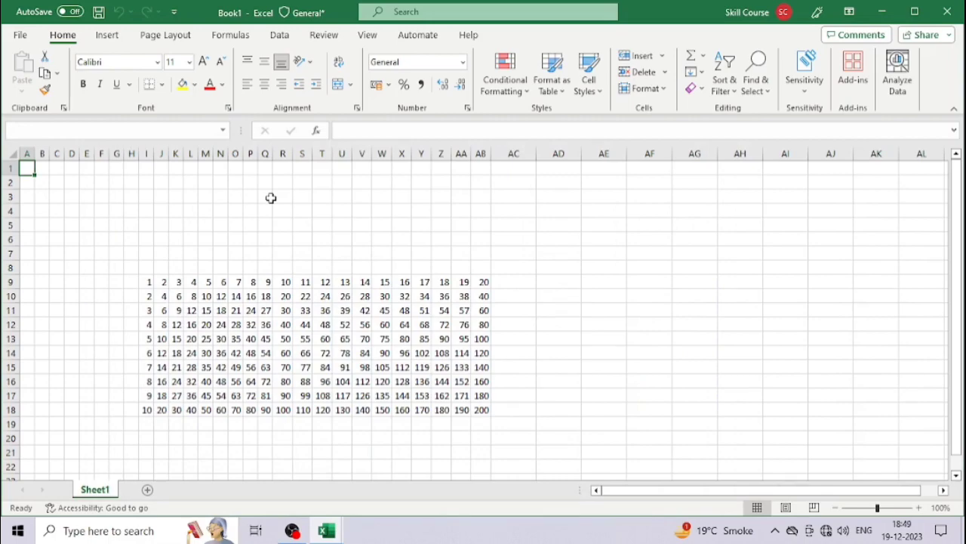
{"action": "type", "text": "LAKSYA"}
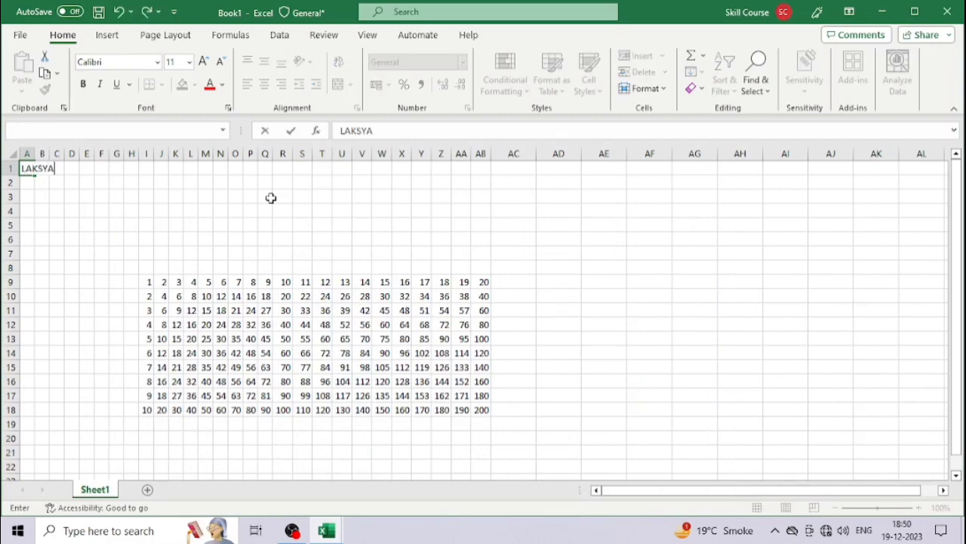
{"action": "type", "text": " COMPUTER"}
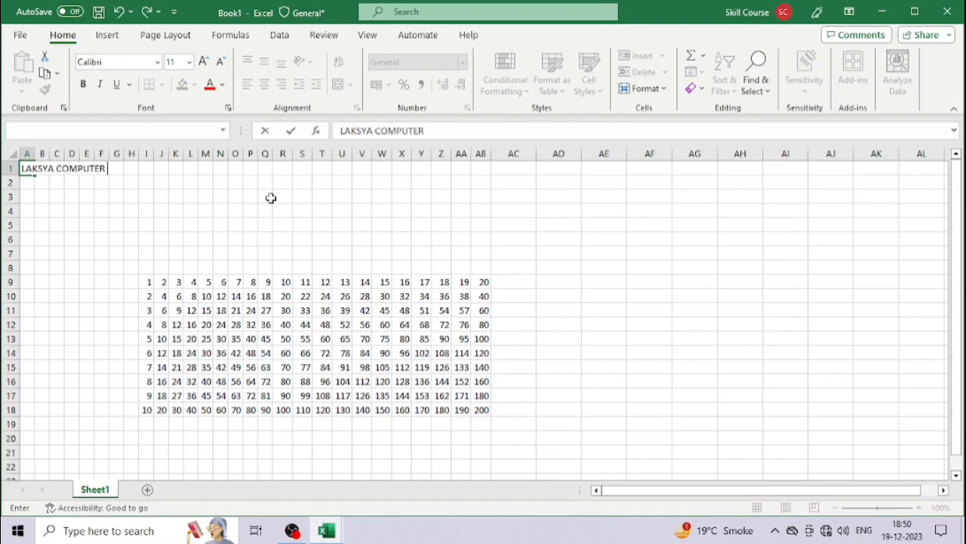
{"action": "key", "text": "Return"}
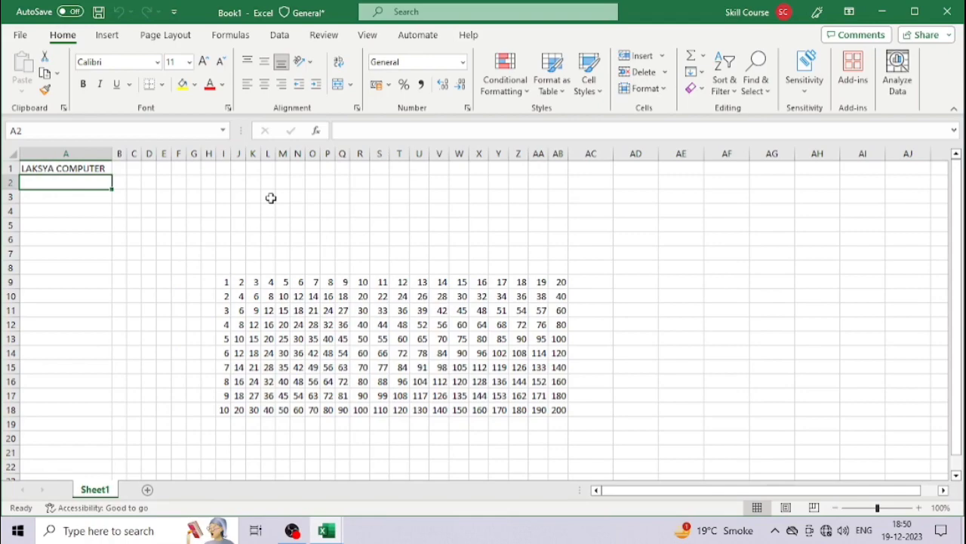
{"action": "key", "text": "Up"}
{"action": "key", "text": "Down"}
- Copy A1 into A2 with Ctrl+' and extend it to LAKSYA COMPUTER INTITUTE
{"action": "key", "text": "ctrl+apostrophe"}
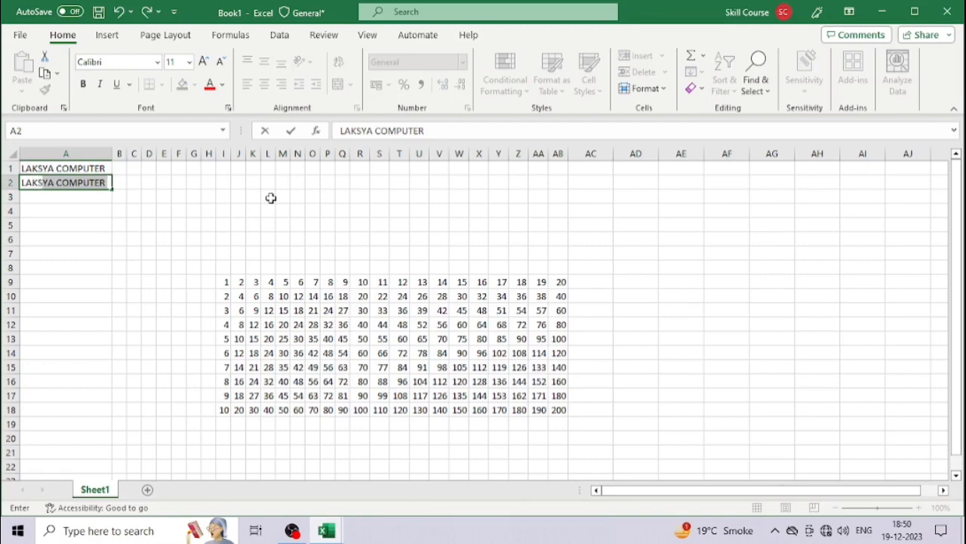
{"action": "key", "text": "Tab"}
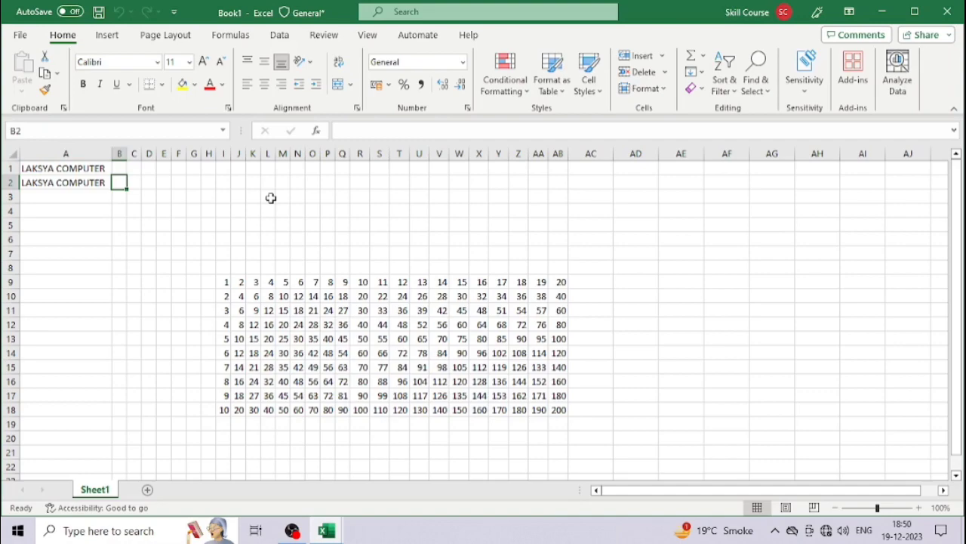
{"action": "key", "text": "Left"}
{"action": "key", "text": "F2"}
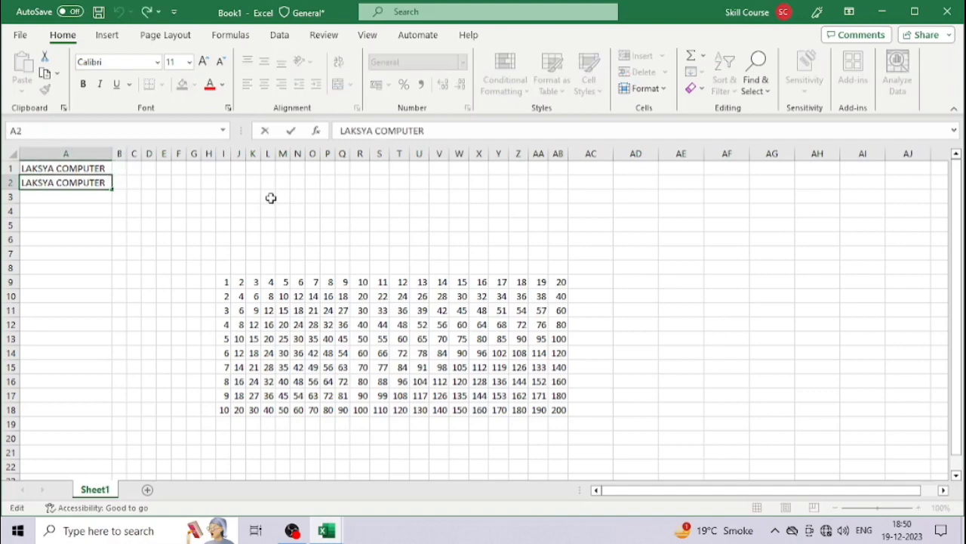
{"action": "type", "text": " IN"}
{"action": "type", "text": "TITUTE"}
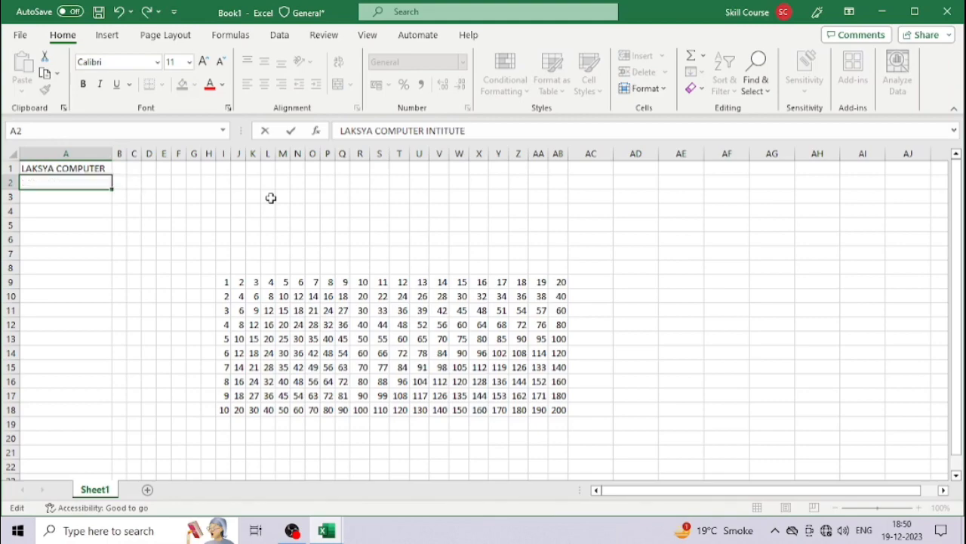
{"action": "key", "text": "Return"}
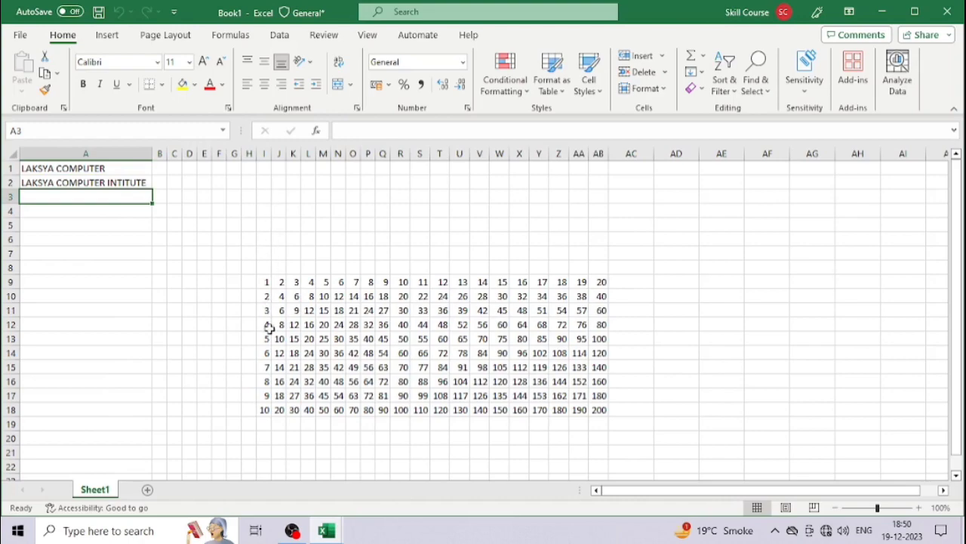
- Enter MOUSE in D2
{"action": "left_click", "coordinate": [187, 182]}
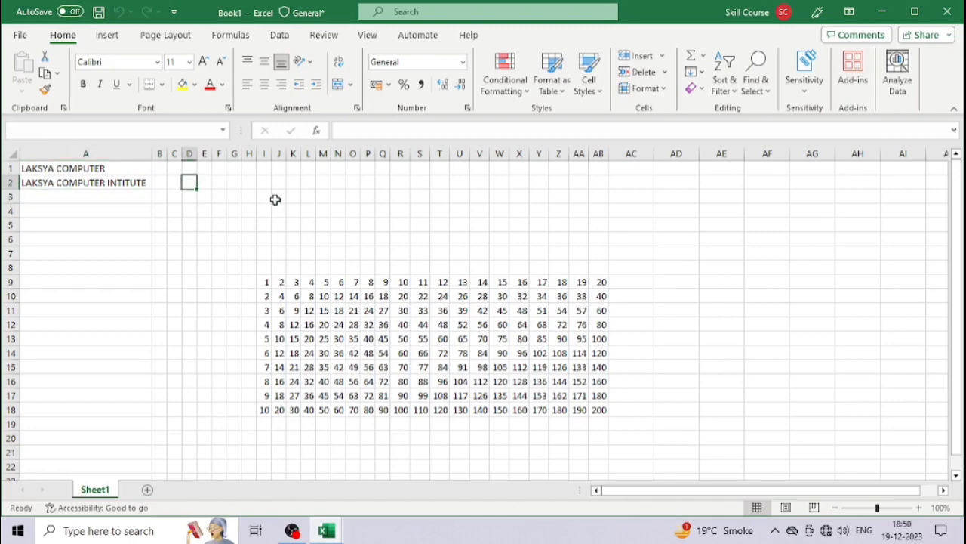
{"action": "type", "text": "MAOU"}
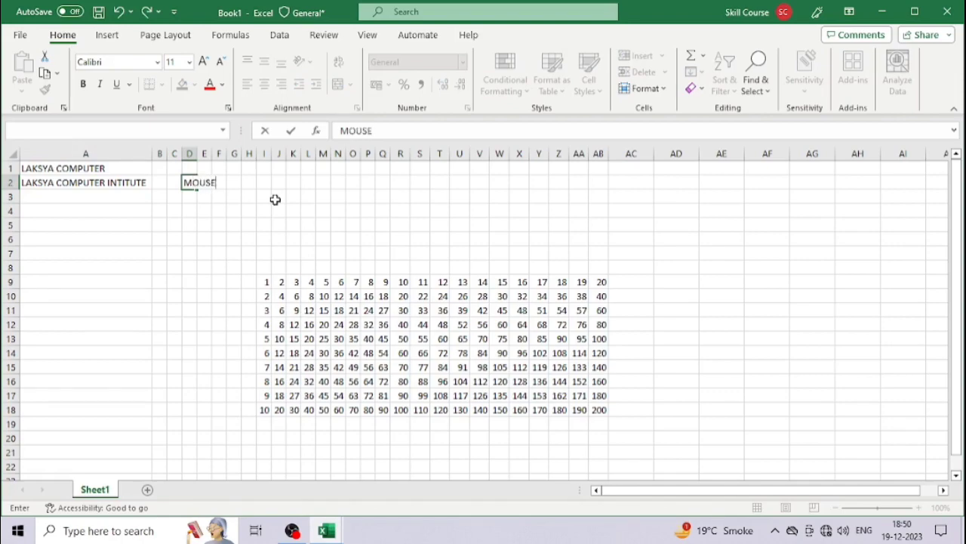
{"action": "key", "text": "Return"}
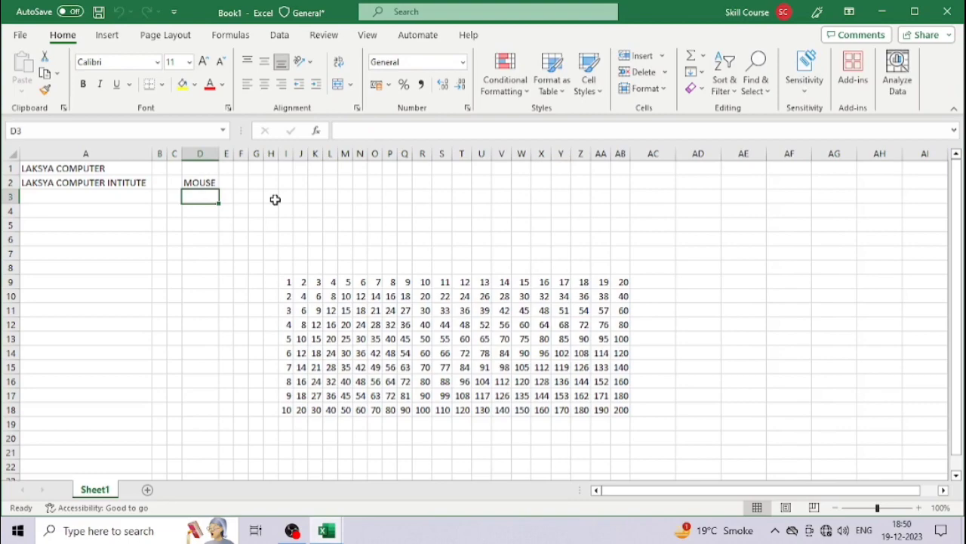
{"action": "left_click", "coordinate": [266, 224]}
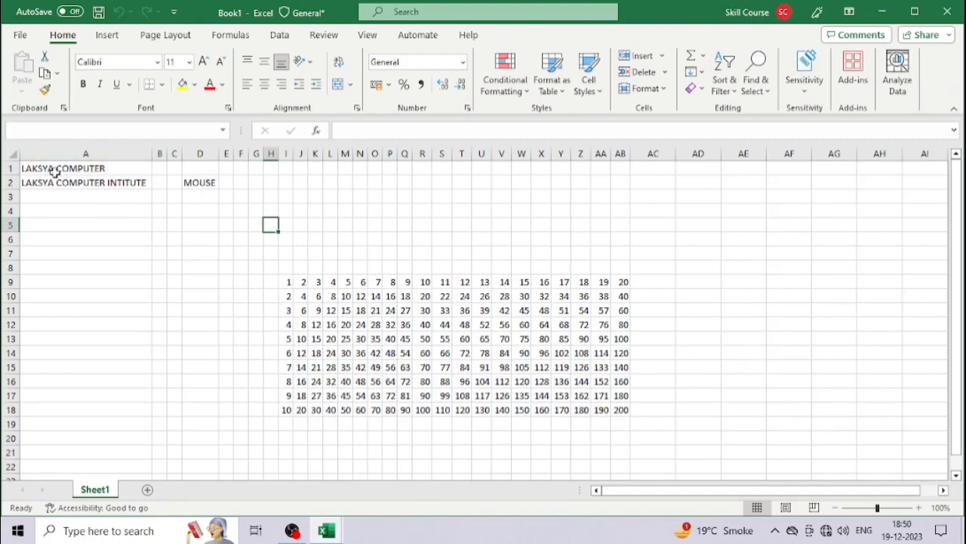
- Add two new blank worksheets, Sheet2 and Sheet3, to Book1
{"action": "left_click_drag", "start_coordinate": [52, 170], "coordinate": [244, 217]}
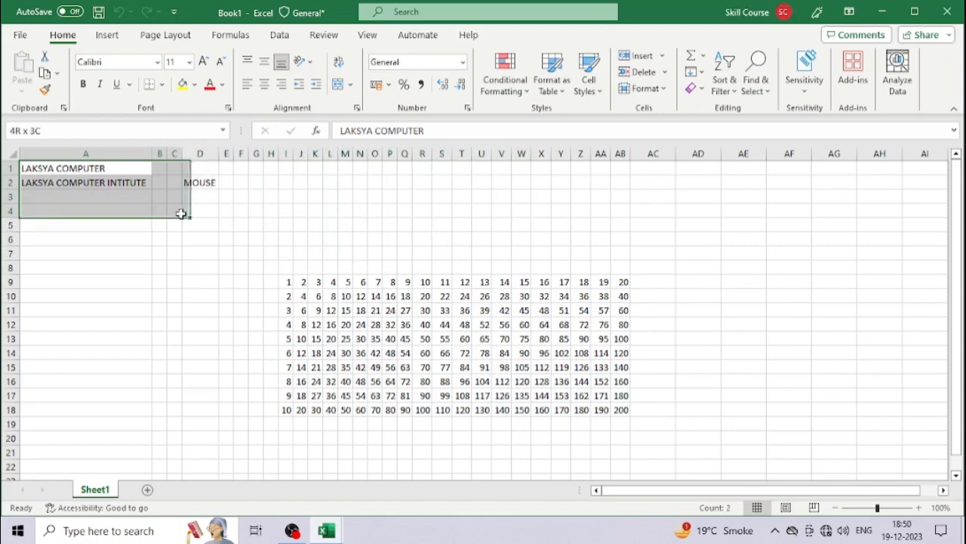
{"action": "left_click_drag", "start_coordinate": [284, 280], "coordinate": [634, 422]}
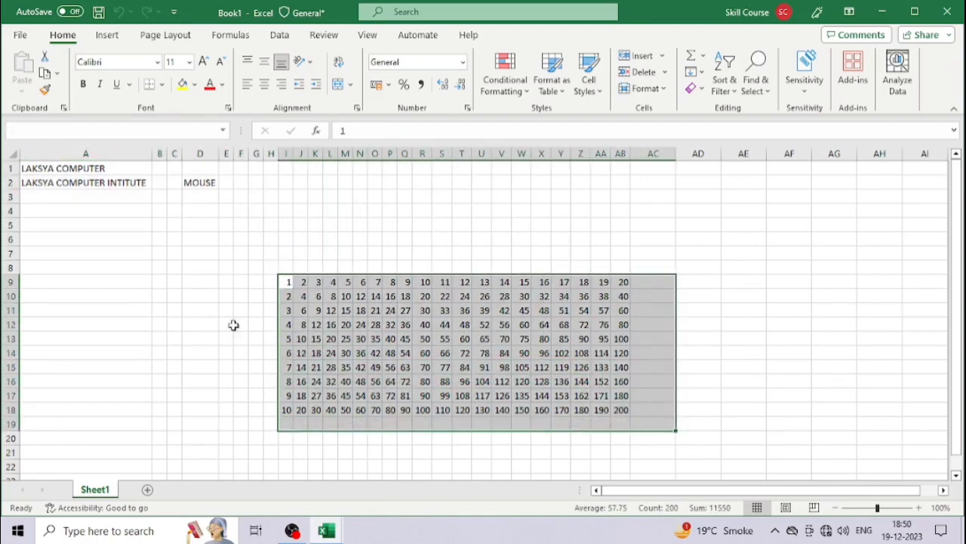
{"action": "left_click", "coordinate": [112, 237]}
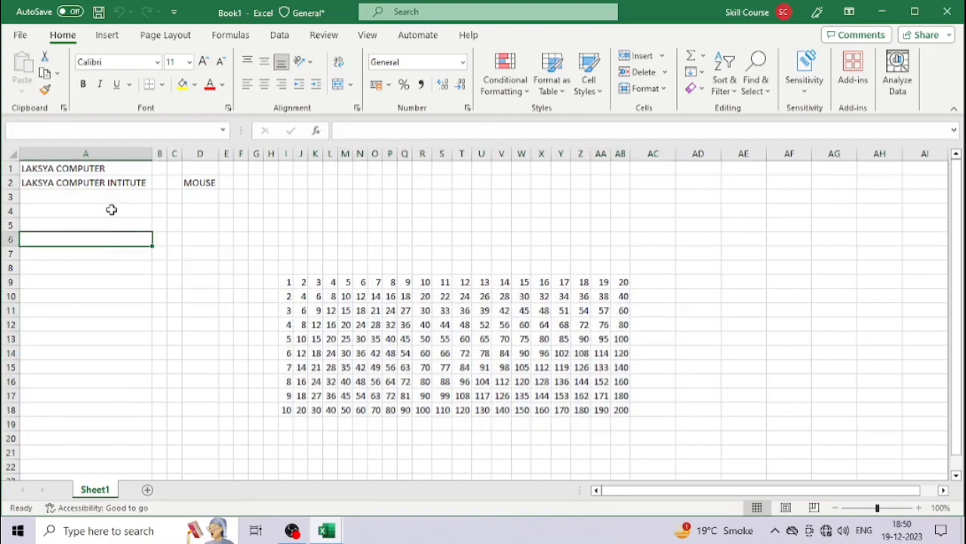
{"action": "left_click", "coordinate": [147, 490]}
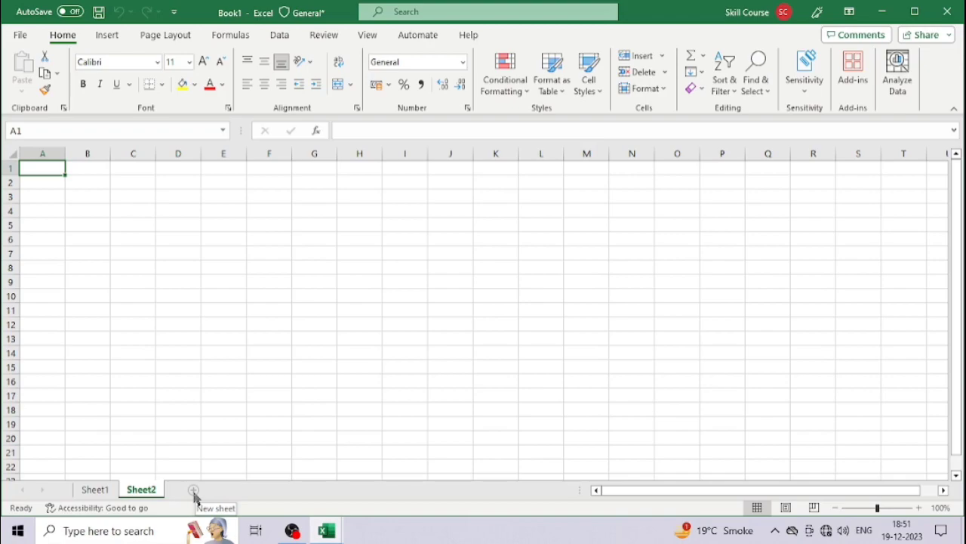
{"action": "left_click", "coordinate": [193, 492]}
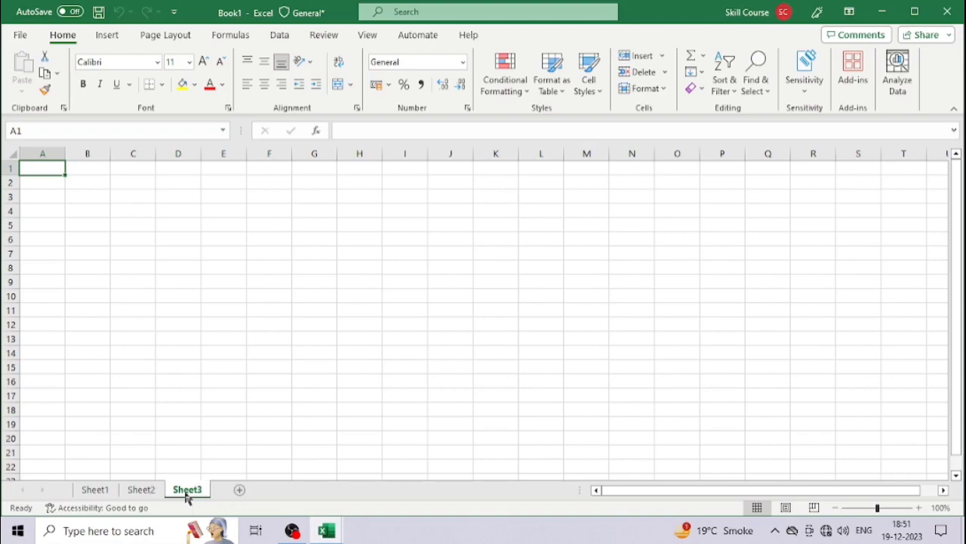
- Return to Sheet1 and delete everything in A1:AC19
{"action": "left_click", "coordinate": [96, 495]}
{"action": "left_click", "coordinate": [140, 491]}
{"action": "left_click", "coordinate": [191, 493]}
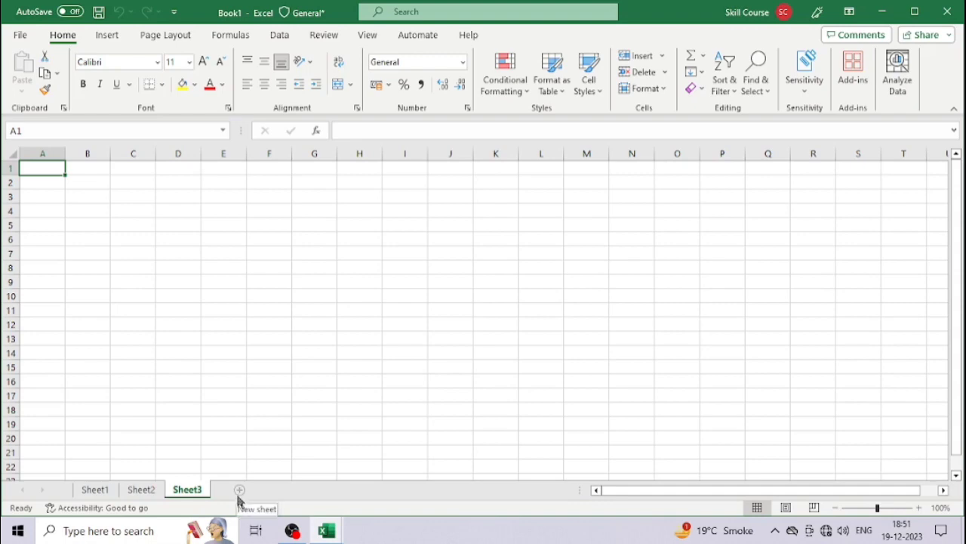
{"action": "left_click", "coordinate": [134, 492]}
{"action": "left_click", "coordinate": [89, 491]}
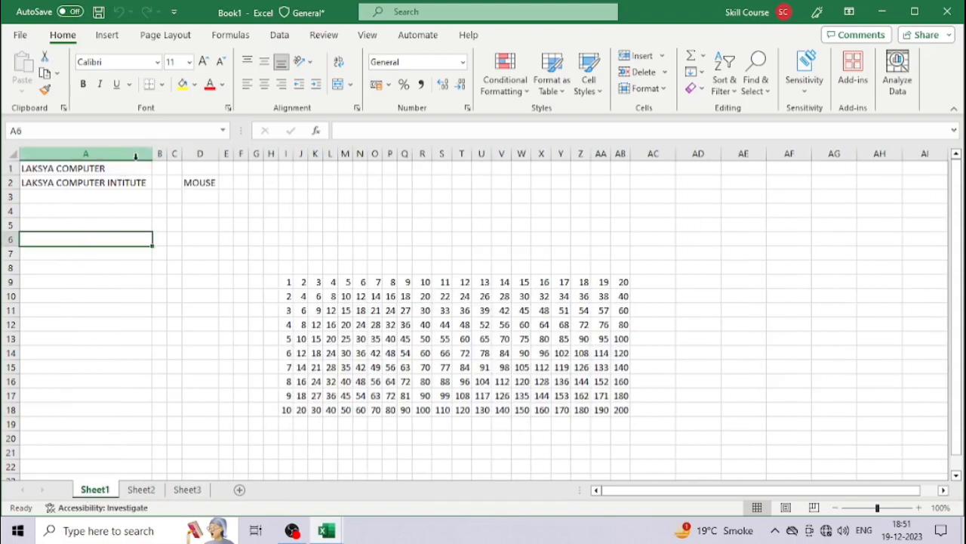
{"action": "left_click_drag", "start_coordinate": [68, 167], "coordinate": [661, 428]}
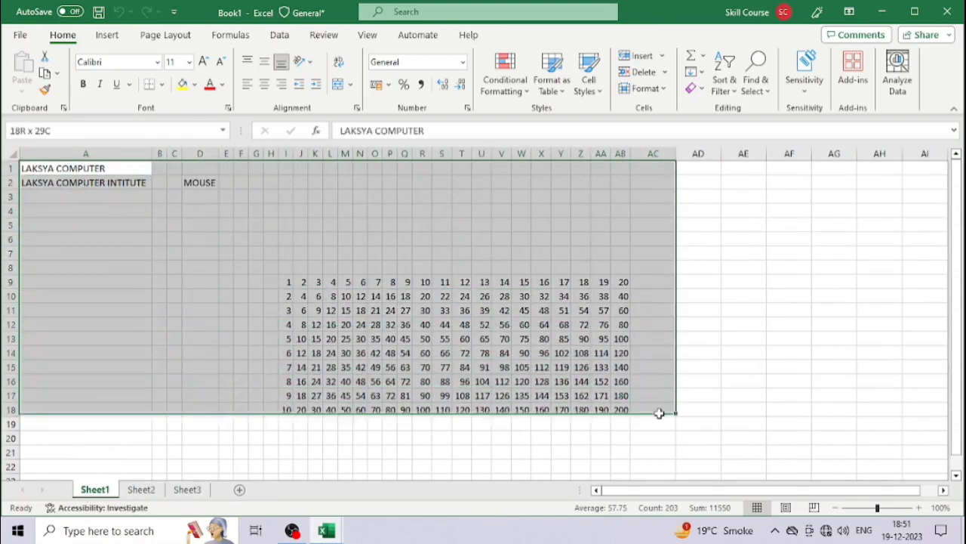
{"action": "key", "text": "Delete"}
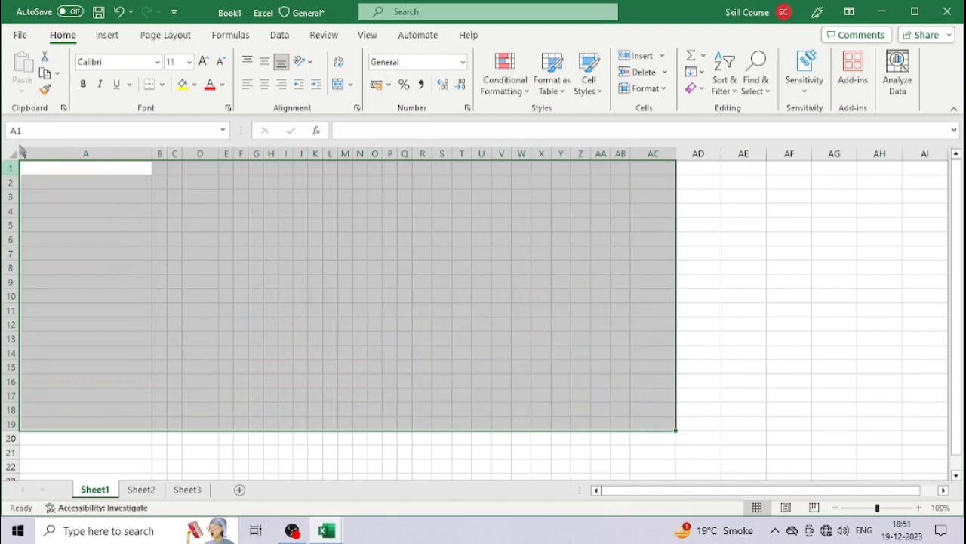
- Minimize Excel and open the DATA01 workbook from its desktop icon
{"action": "left_click", "coordinate": [898, 12]}
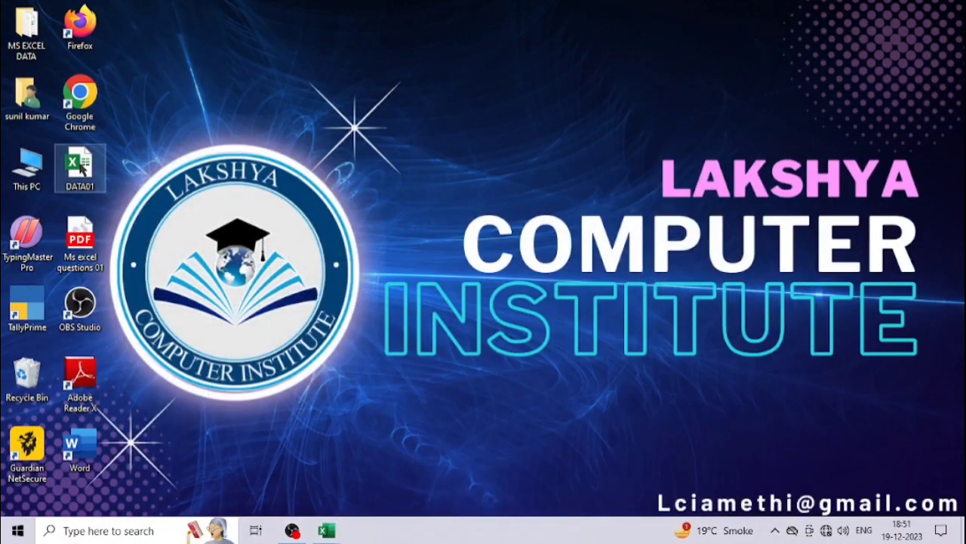
{"action": "left_click", "coordinate": [80, 168]}
{"action": "double_click", "coordinate": [80, 168]}
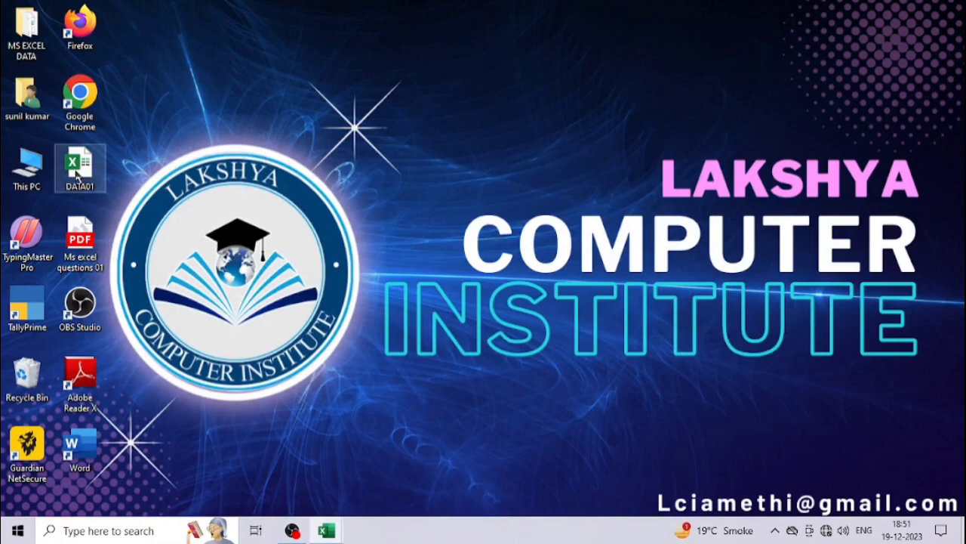
{"action": "double_click", "coordinate": [78, 173]}
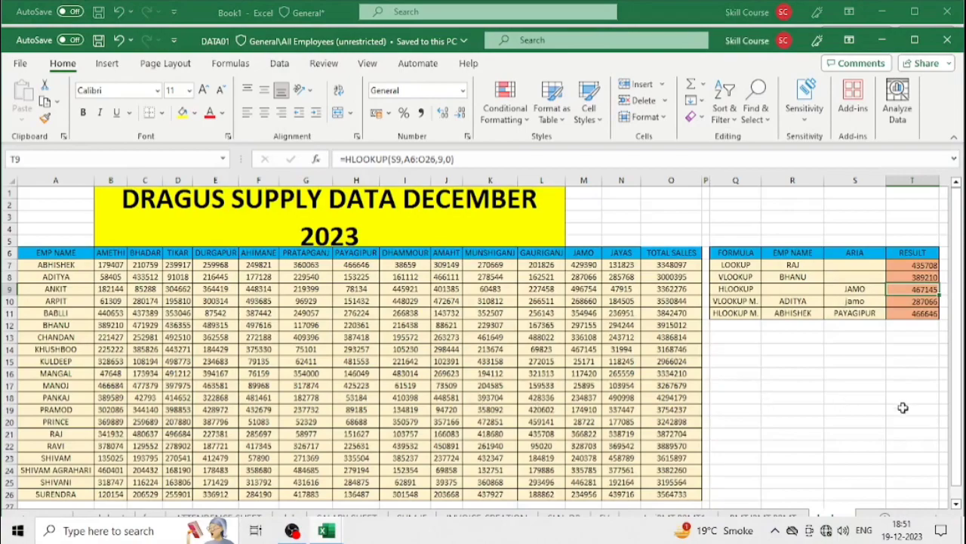
- Maximize the DATA01 workbook window to full screen
{"action": "left_click", "coordinate": [868, 423]}
{"action": "scroll", "coordinate": [222, 476], "scroll_direction": "down", "scroll_amount": 2}
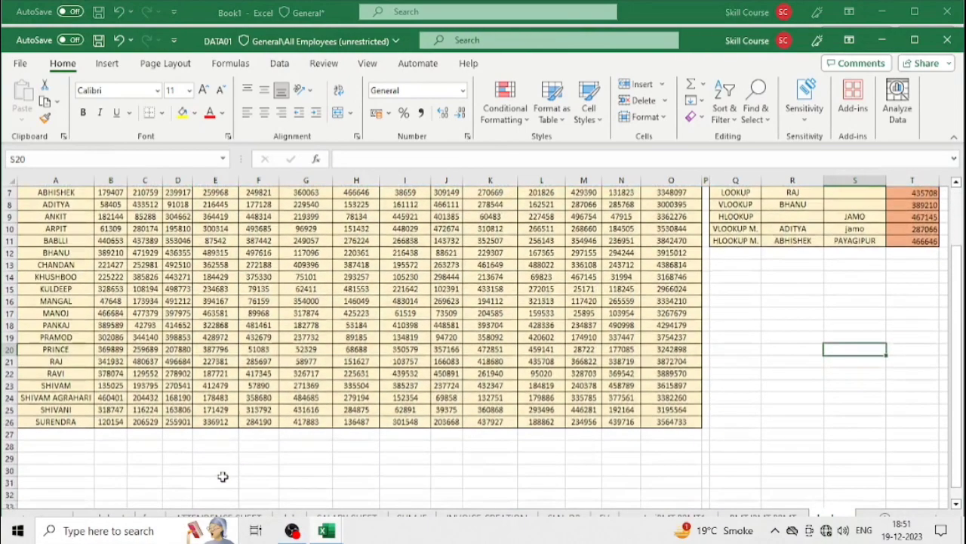
{"action": "scroll", "coordinate": [222, 477], "scroll_direction": "down", "scroll_amount": 1}
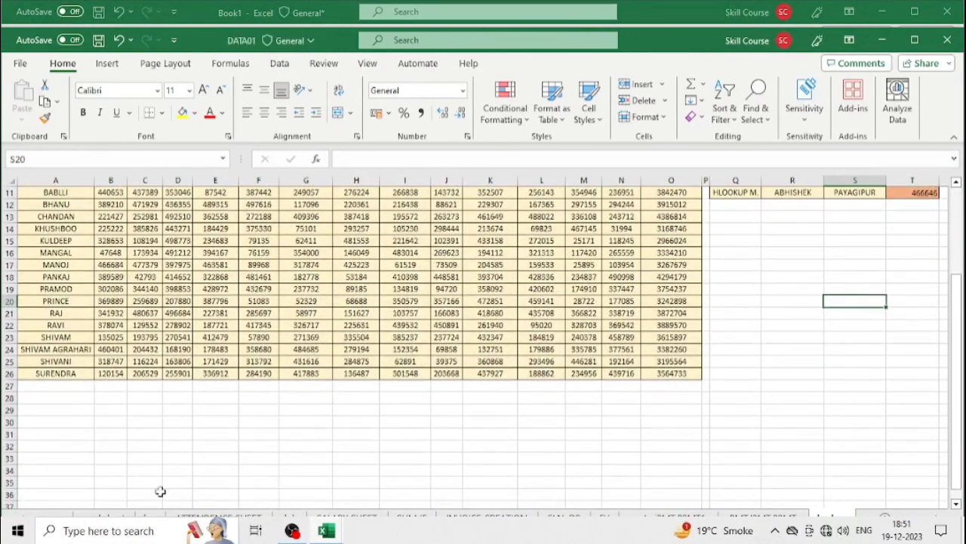
{"action": "scroll", "coordinate": [160, 492], "scroll_direction": "down", "scroll_amount": 1}
{"action": "scroll", "coordinate": [616, 294], "scroll_direction": "up", "scroll_amount": 1}
{"action": "scroll", "coordinate": [807, 325], "scroll_direction": "up", "scroll_amount": 1}
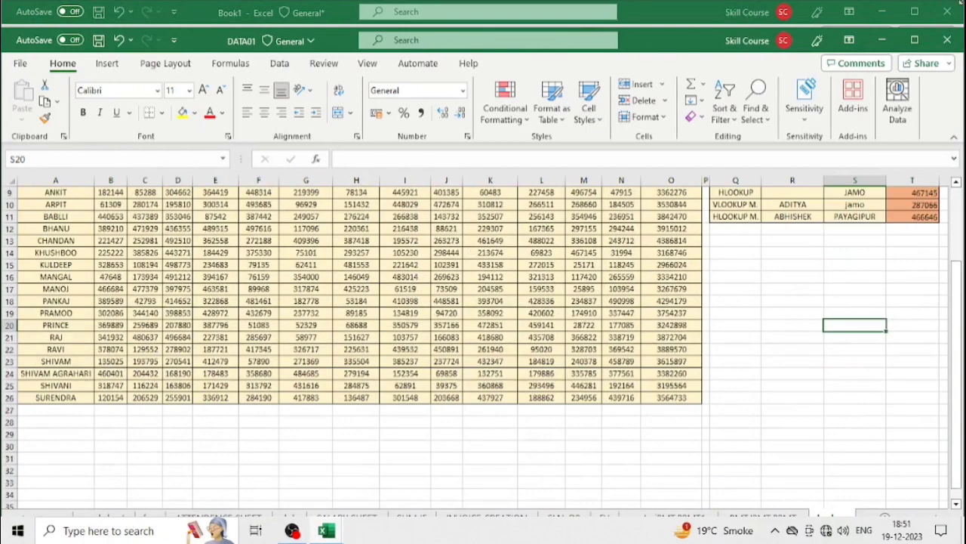
{"action": "left_click", "coordinate": [913, 41]}
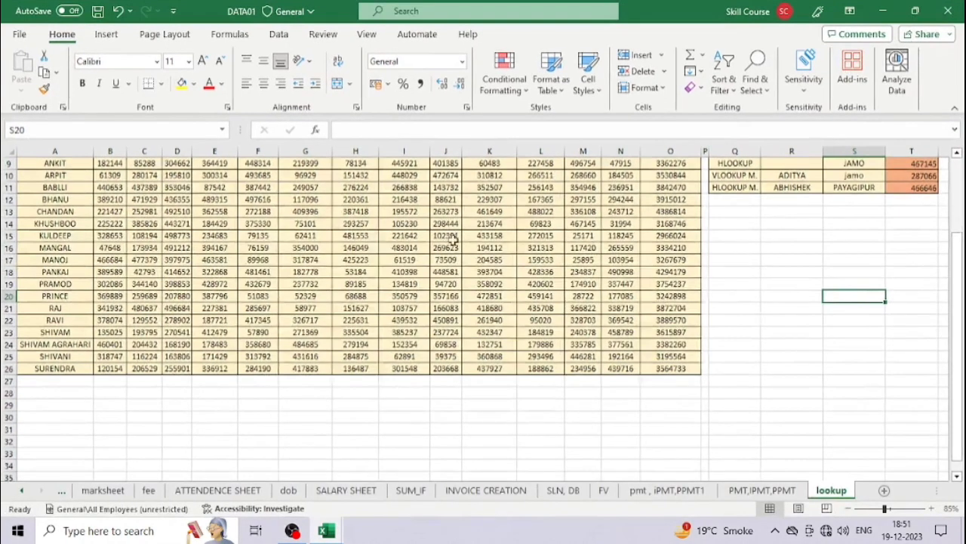
- View the marksheet, Sheet3, fee and ATTENDENCE SHEET worksheets in turn
{"action": "scroll", "coordinate": [453, 241], "scroll_direction": "down", "scroll_amount": 1}
{"action": "left_click", "coordinate": [23, 491]}
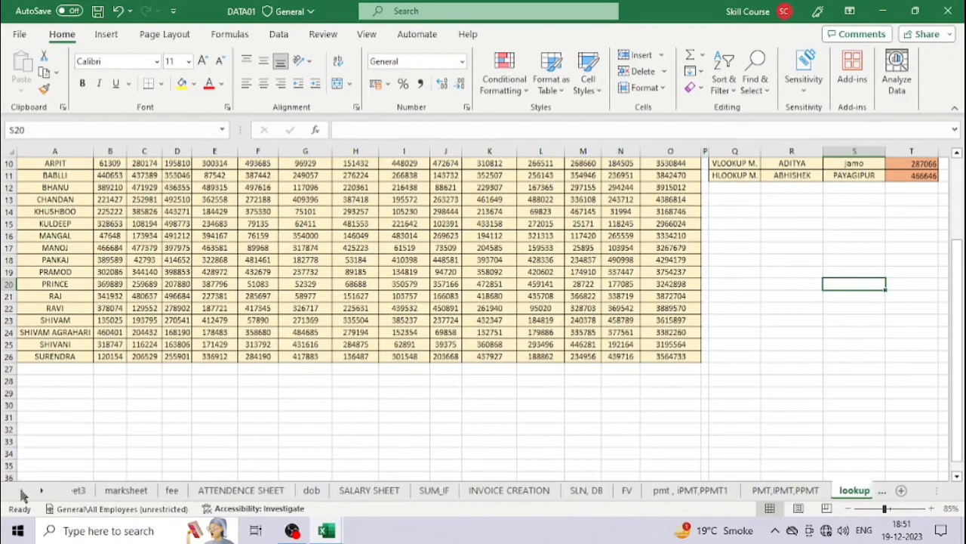
{"action": "left_click", "coordinate": [149, 491]}
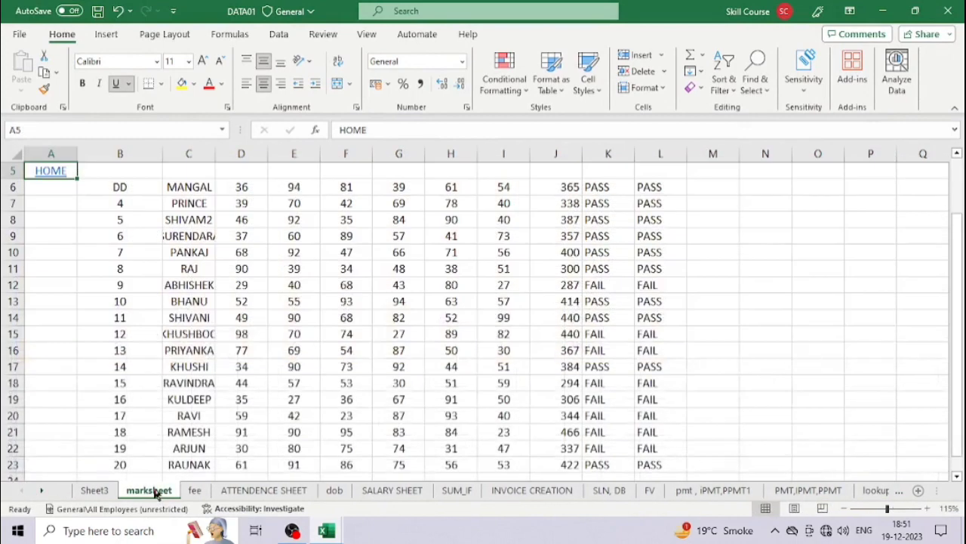
{"action": "scroll", "coordinate": [313, 408], "scroll_direction": "up", "scroll_amount": 1}
{"action": "scroll", "coordinate": [363, 410], "scroll_direction": "up", "scroll_amount": 1}
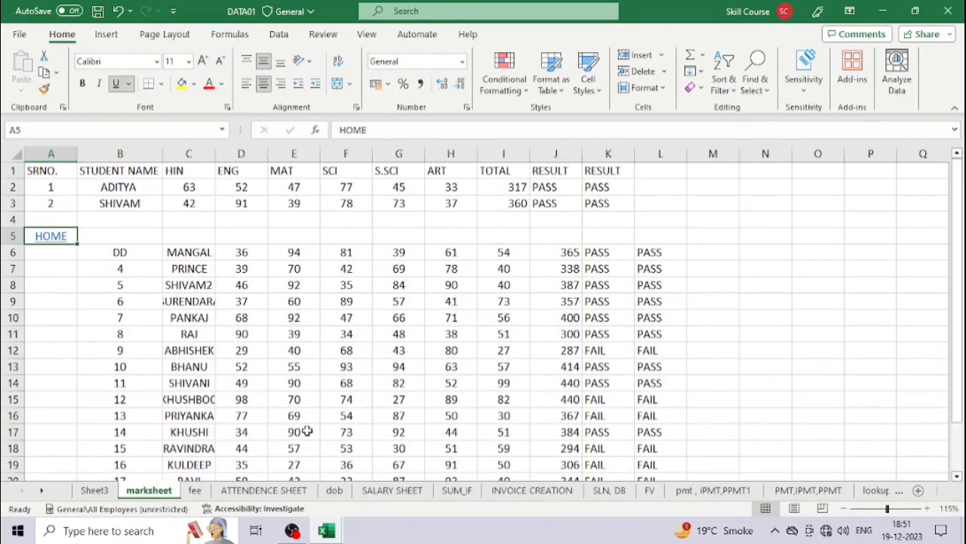
{"action": "left_click", "coordinate": [95, 490]}
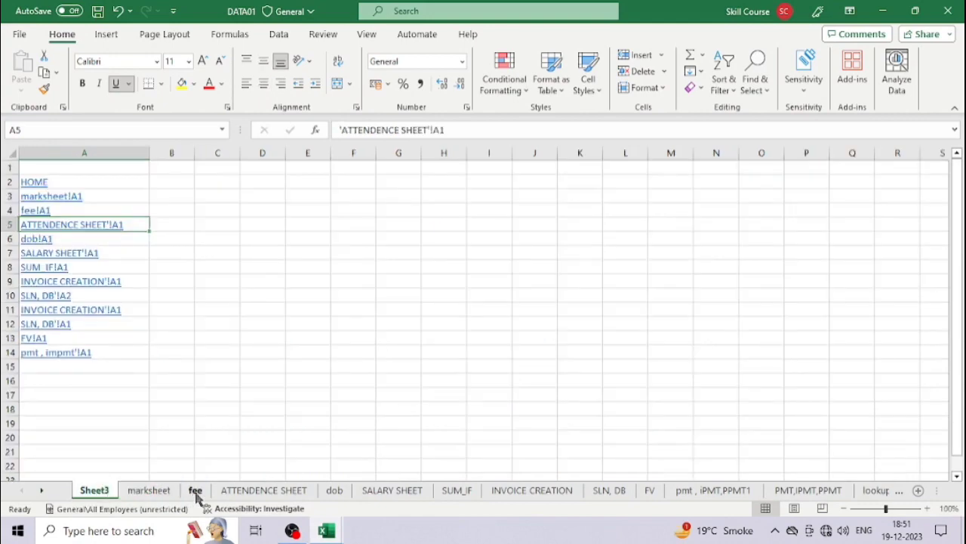
{"action": "left_click", "coordinate": [195, 490]}
{"action": "left_click", "coordinate": [261, 490]}
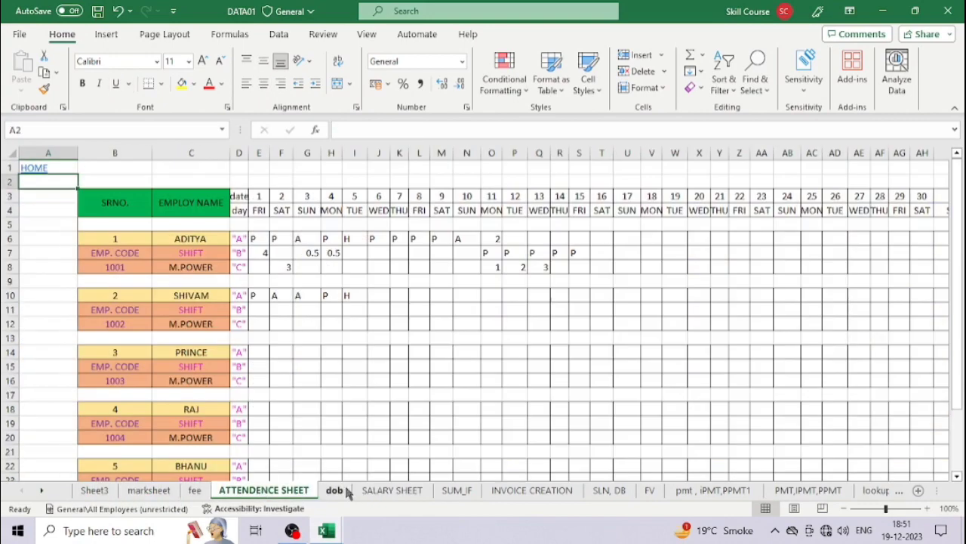
- On the dob sheet, insert a blank column D and a blank row 6
{"action": "left_click", "coordinate": [337, 491]}
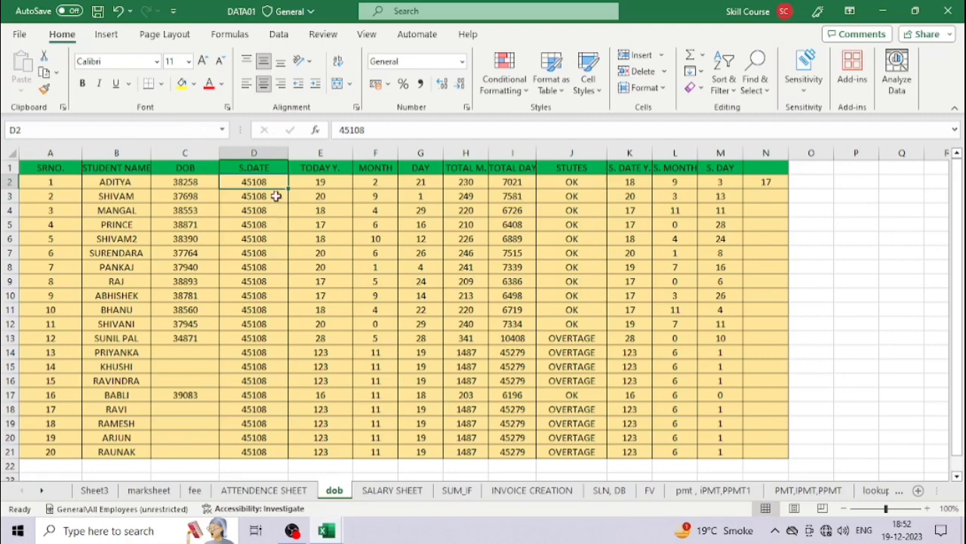
{"action": "left_click", "coordinate": [266, 153]}
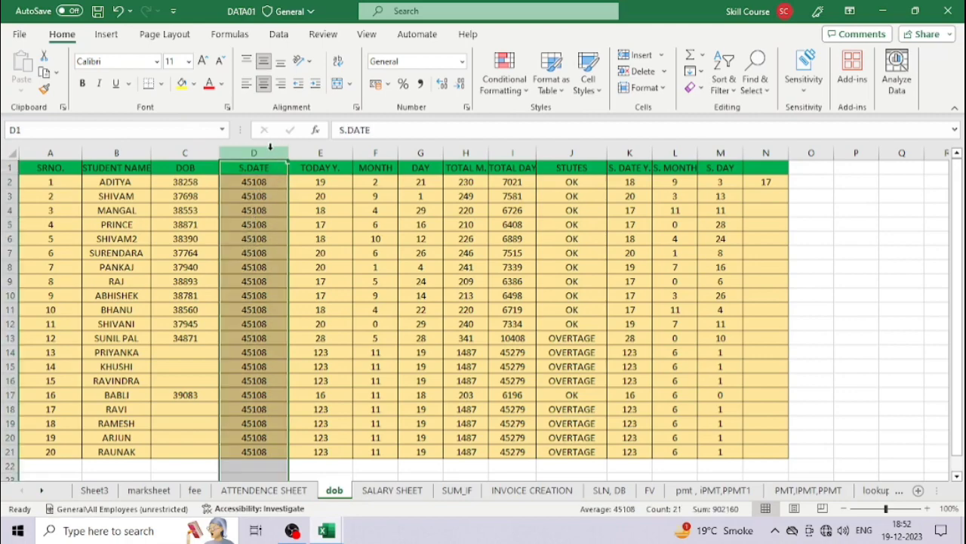
{"action": "scroll", "coordinate": [254, 369], "scroll_direction": "down", "scroll_amount": 3}
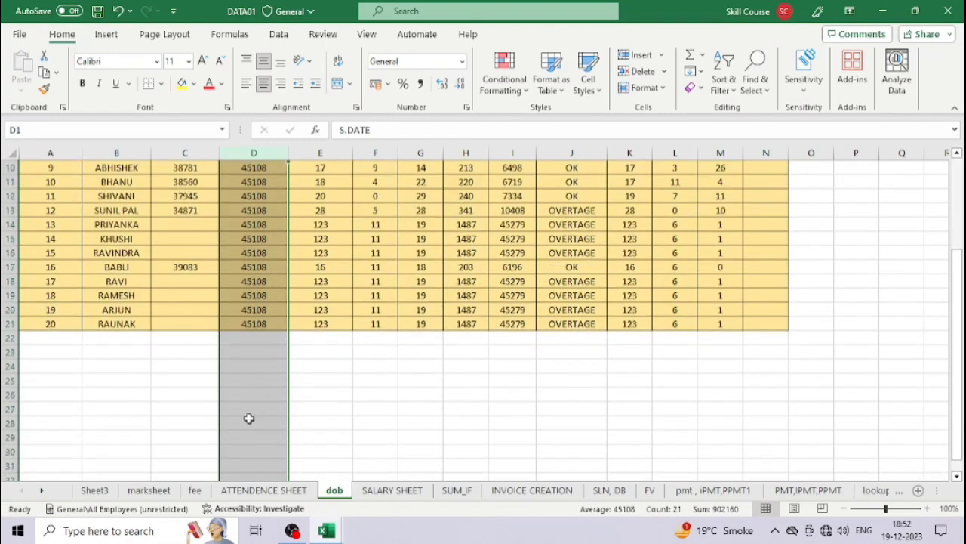
{"action": "scroll", "coordinate": [257, 408], "scroll_direction": "up", "scroll_amount": 2}
{"action": "scroll", "coordinate": [274, 366], "scroll_direction": "up", "scroll_amount": 1}
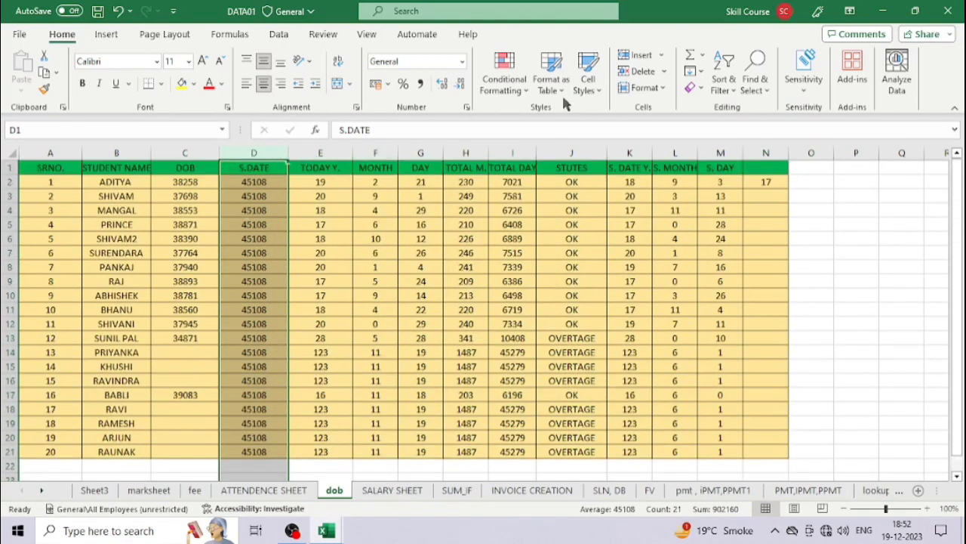
{"action": "left_click", "coordinate": [638, 57]}
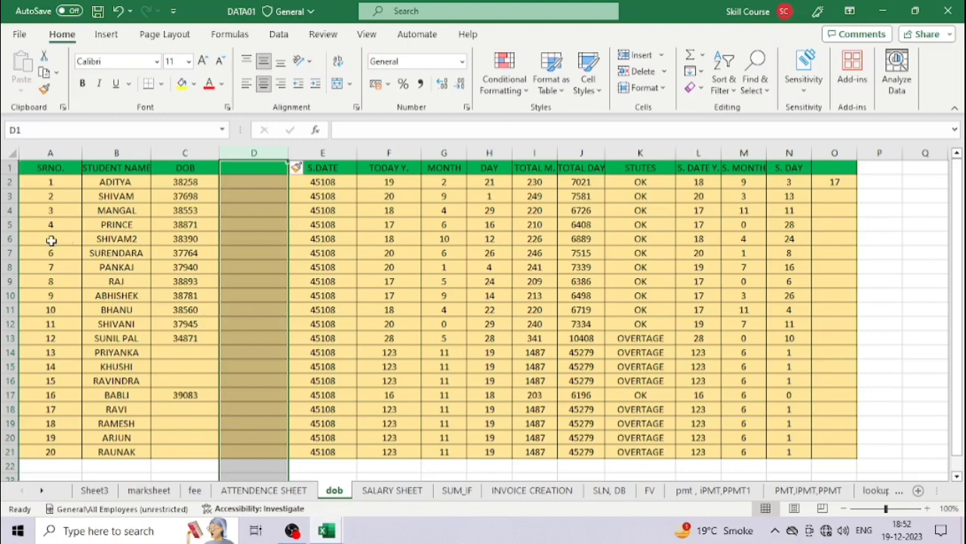
{"action": "left_click", "coordinate": [6, 238]}
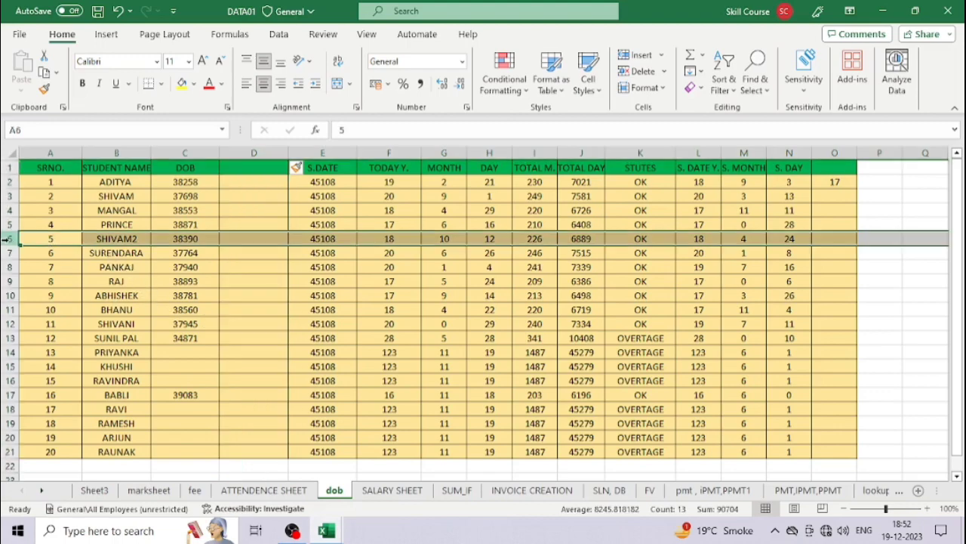
{"action": "left_click", "coordinate": [637, 56]}
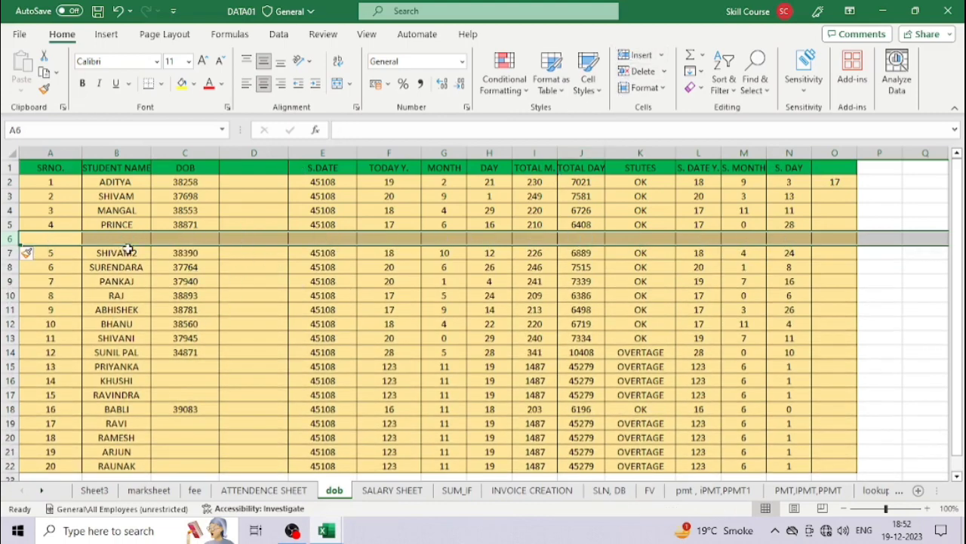
- Delete the blank column D and blank row 6 to restore the table
{"action": "left_click", "coordinate": [263, 152]}
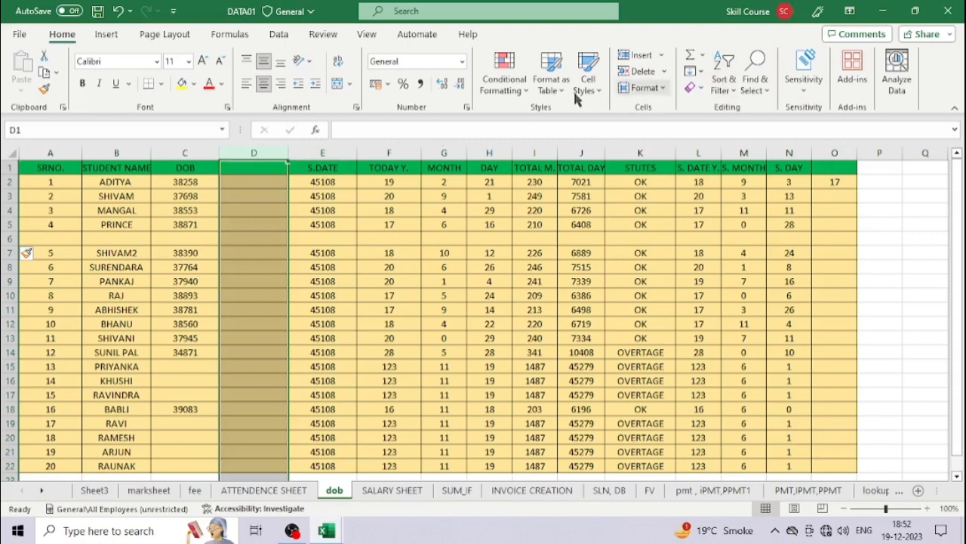
{"action": "left_click", "coordinate": [638, 71]}
{"action": "left_click", "coordinate": [7, 238]}
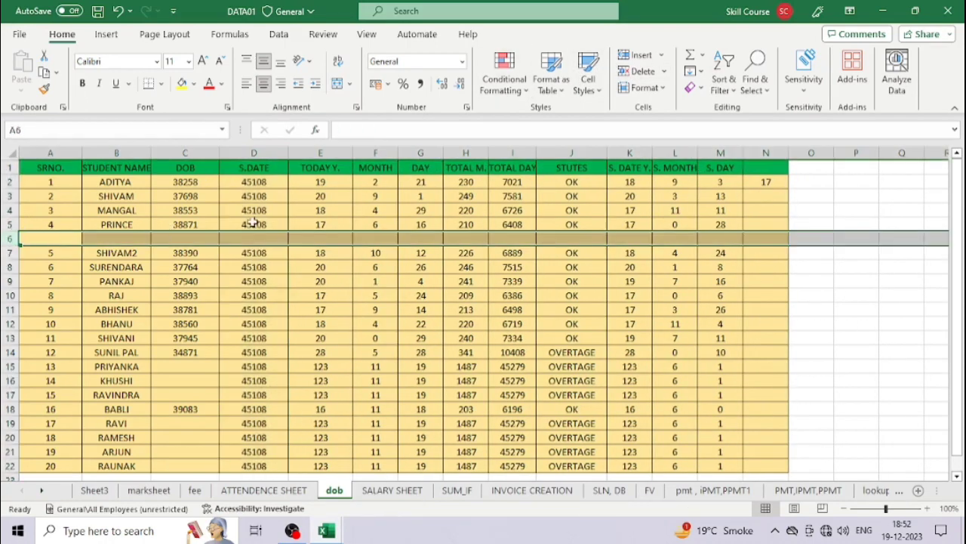
{"action": "left_click", "coordinate": [638, 71]}
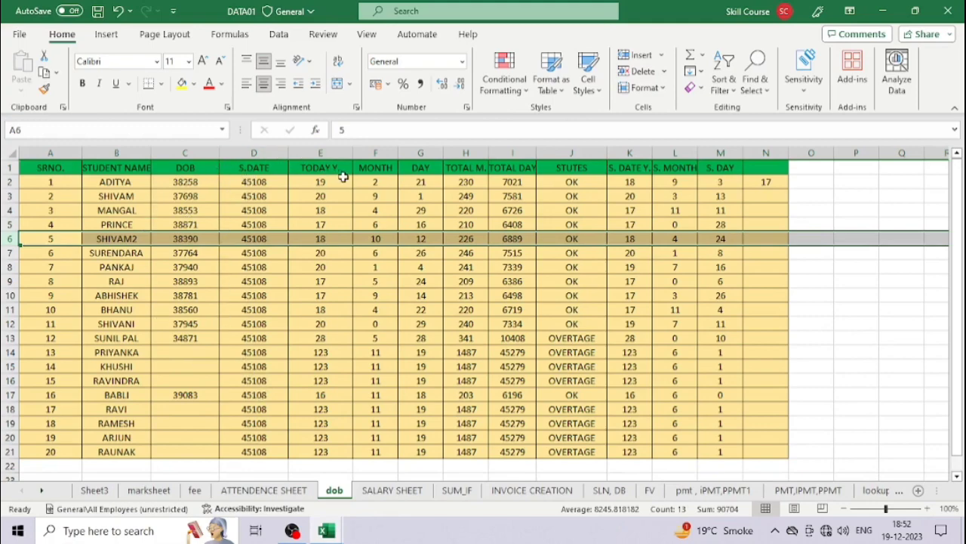
{"action": "left_click", "coordinate": [185, 338]}
{"action": "scroll", "coordinate": [225, 375], "scroll_direction": "down", "scroll_amount": 2}
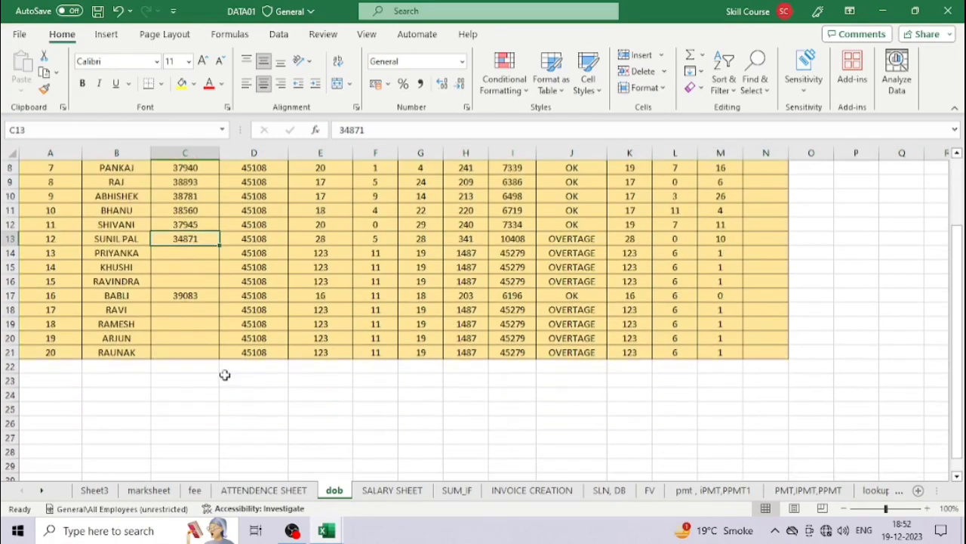
{"action": "scroll", "coordinate": [95, 403], "scroll_direction": "up", "scroll_amount": 1}
{"action": "scroll", "coordinate": [254, 418], "scroll_direction": "down", "scroll_amount": 2}
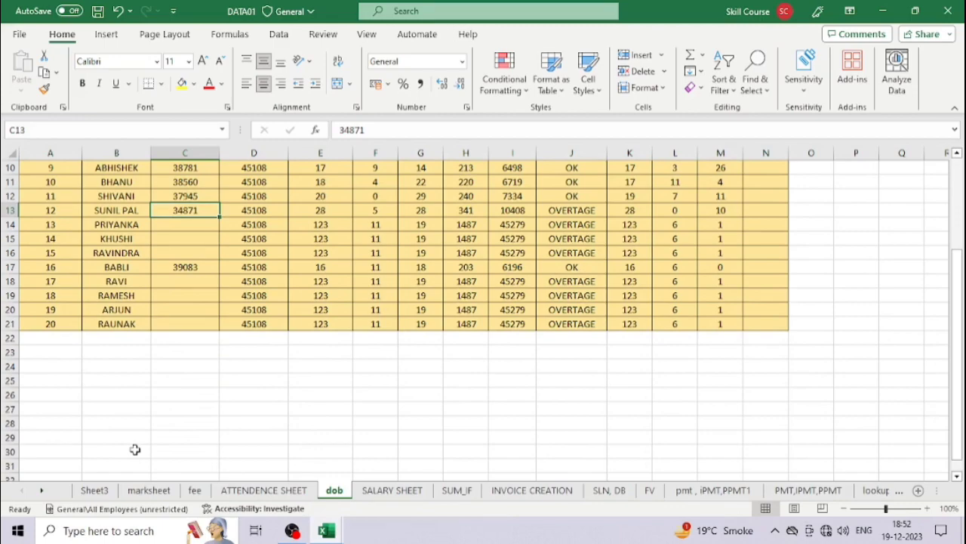
- Cycle through the sheets with Ctrl+Page Down/Up, passing dob and ending on fee
{"action": "key", "text": "ctrl+Page_Down"}
{"action": "key", "text": "ctrl+Page_Down"}
{"action": "key", "text": "ctrl+Page_Down"}
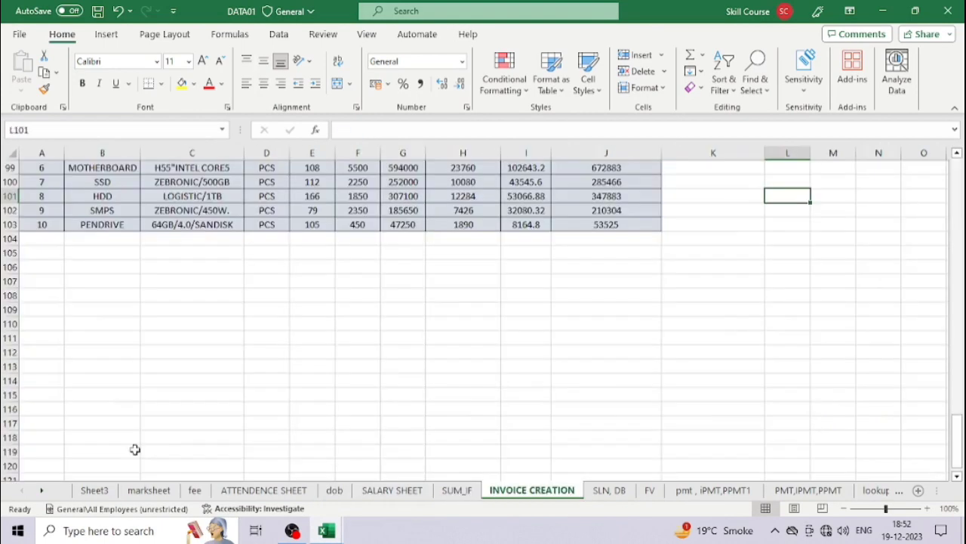
{"action": "key", "text": "ctrl+Page_Down"}
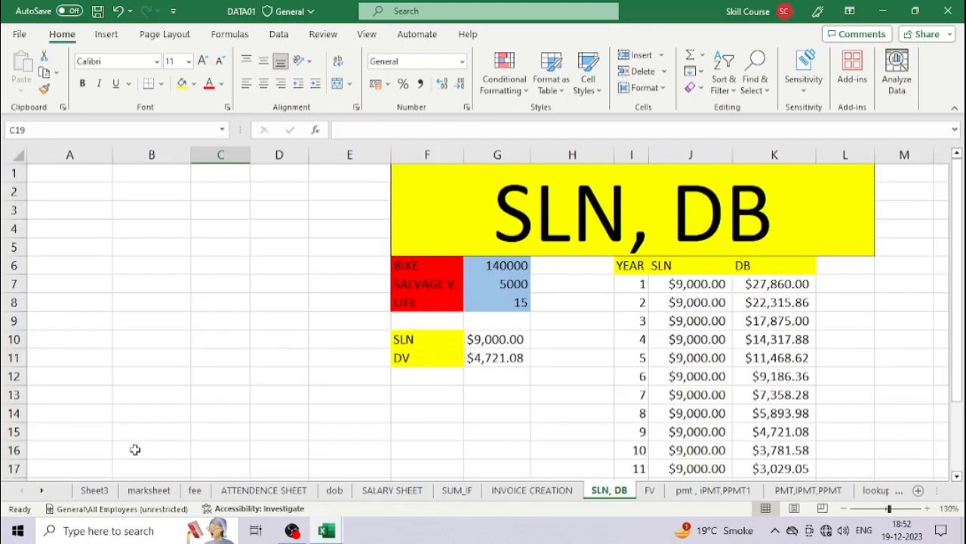
{"action": "key", "text": "ctrl+Page_Up"}
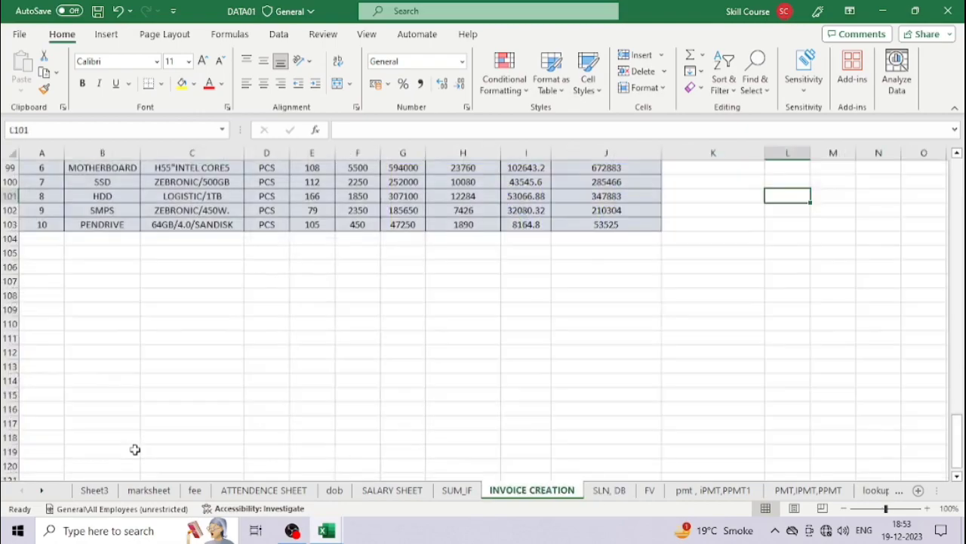
{"action": "key", "text": "ctrl+Page_Up"}
{"action": "key", "text": "ctrl+Page_Up"}
{"action": "key", "text": "ctrl+Page_Up"}
{"action": "key", "text": "ctrl+Page_Up"}
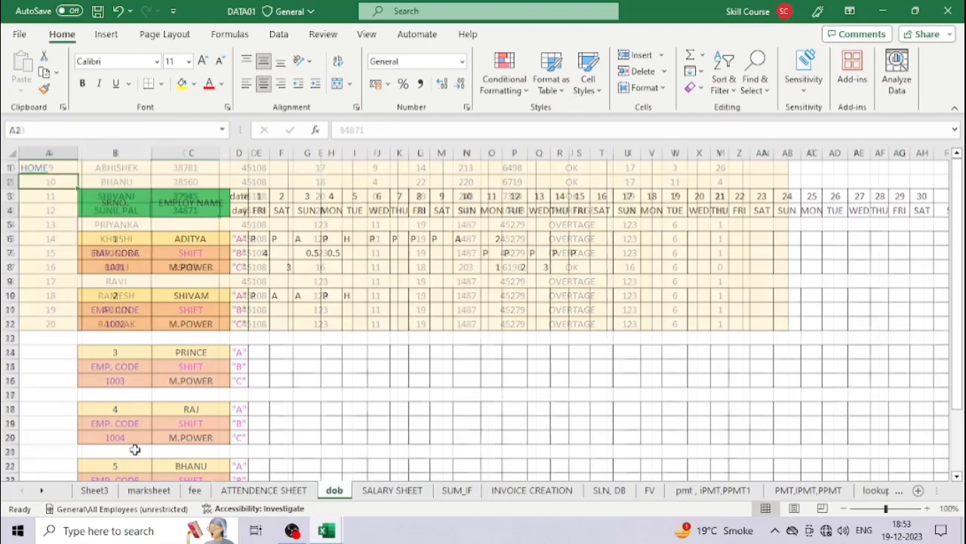
{"action": "key", "text": "ctrl+Page_Up"}
{"action": "key", "text": "ctrl+Page_Up"}
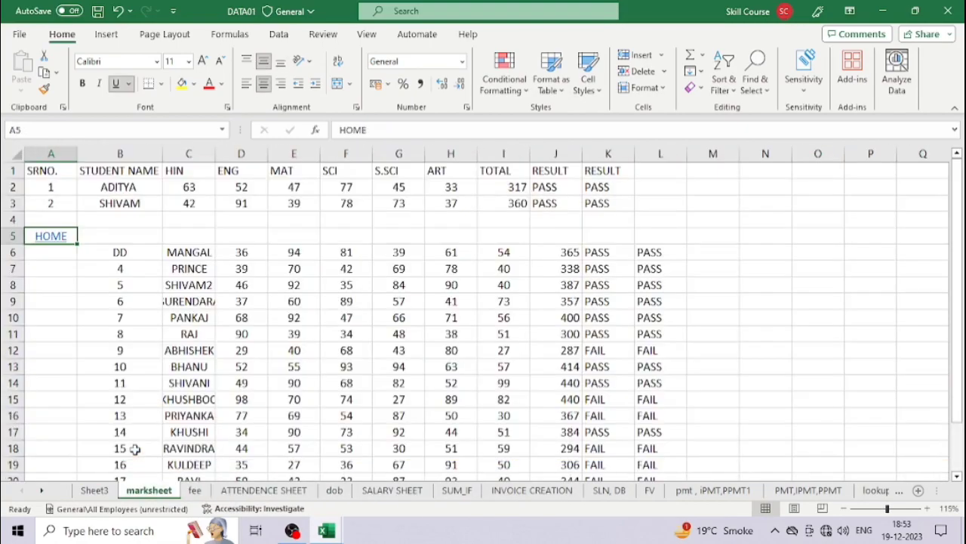
{"action": "key", "text": "ctrl+Page_Down"}
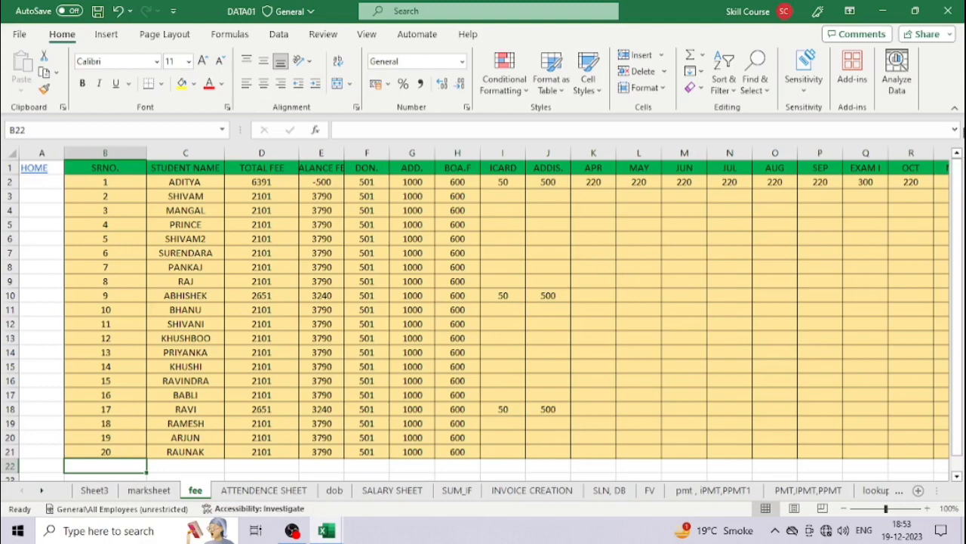
- Close DATA01 without saving changes, returning to Book1
{"action": "left_click", "coordinate": [950, 12]}
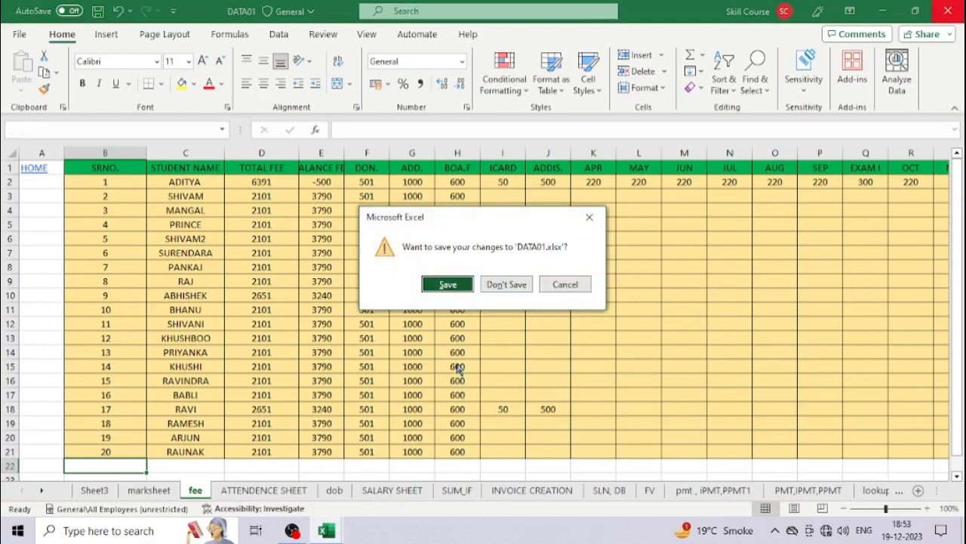
{"action": "left_click", "coordinate": [504, 282]}
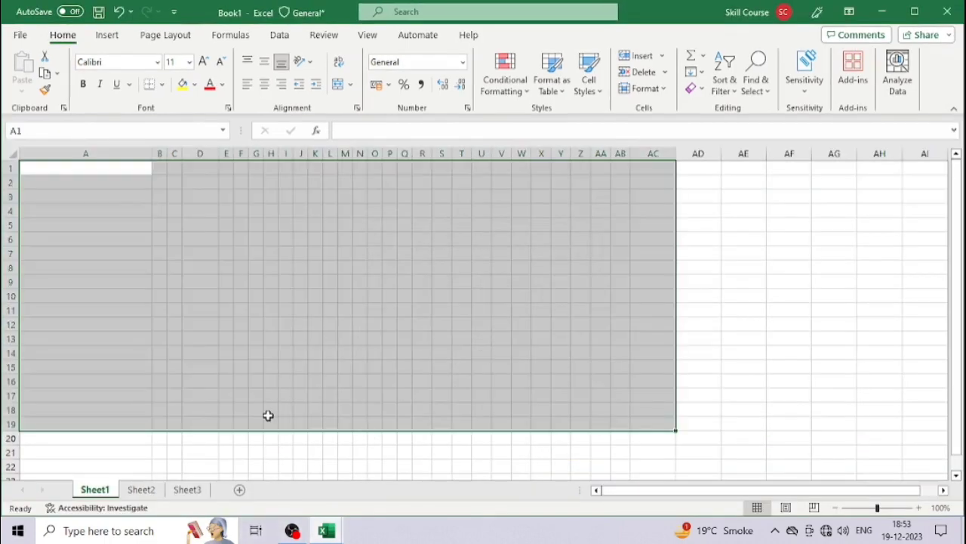
{"action": "left_click", "coordinate": [90, 455]}
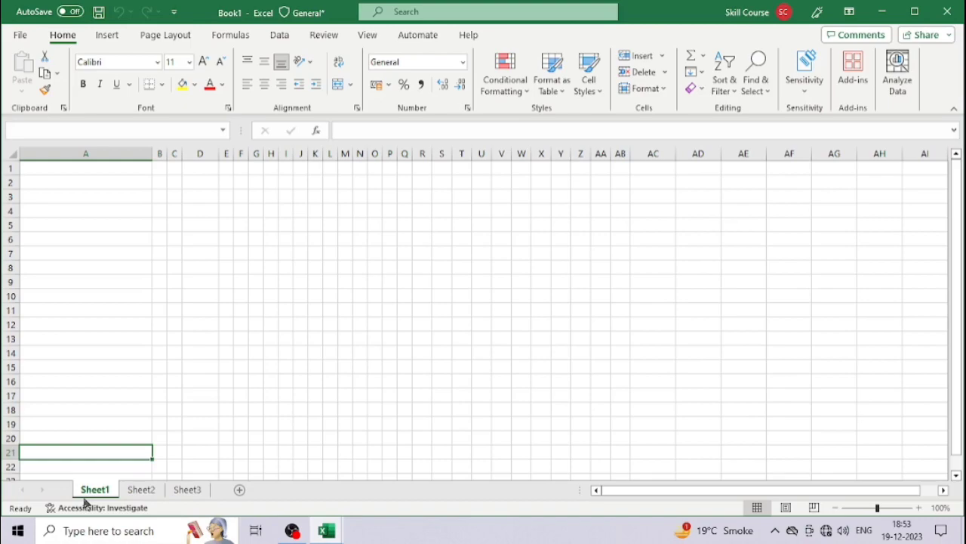
- Move through Sheet2 and Sheet3 and back to Sheet1
{"action": "key", "text": "ctrl+shift+Page_Down"}
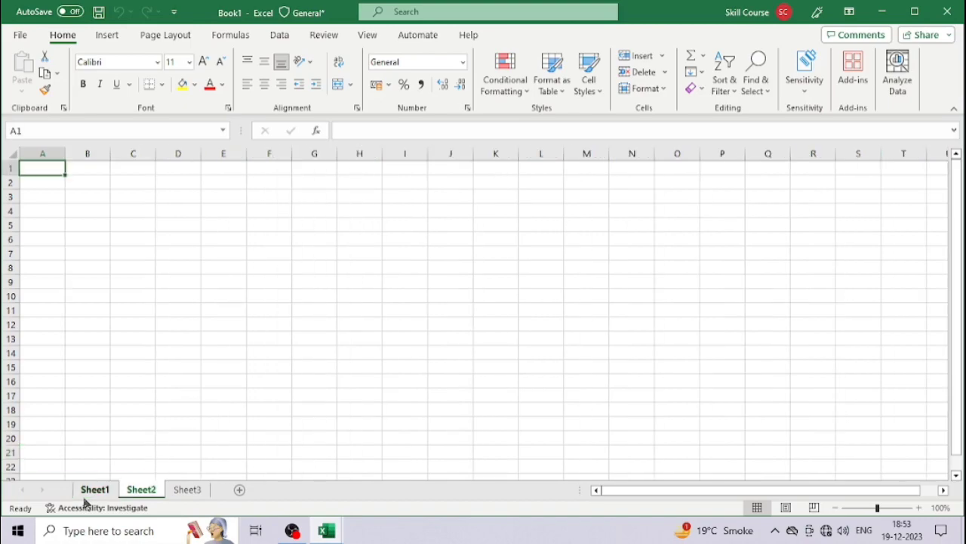
{"action": "key", "text": "ctrl+shift+Page_Down"}
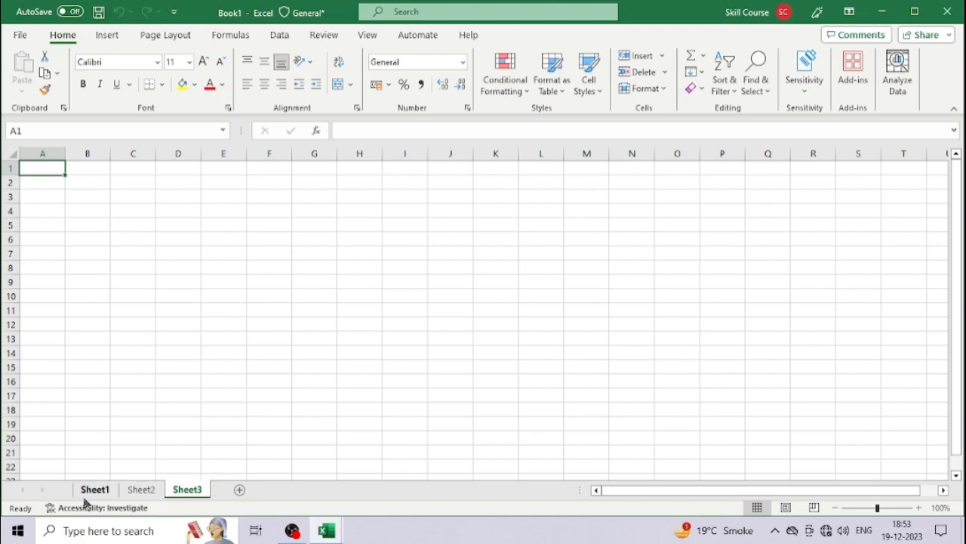
{"action": "key", "text": "ctrl+shift+Page_Up"}
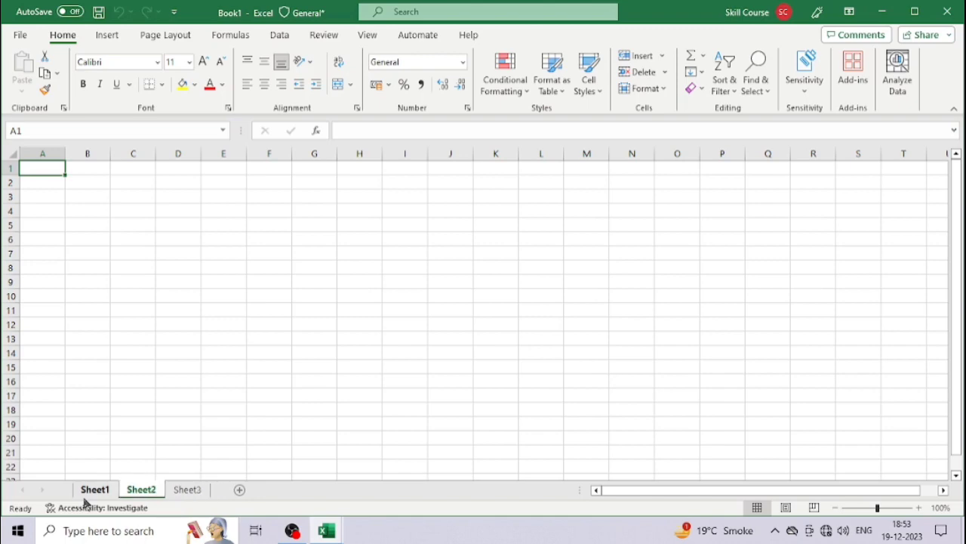
{"action": "key", "text": "ctrl+Page_Up"}
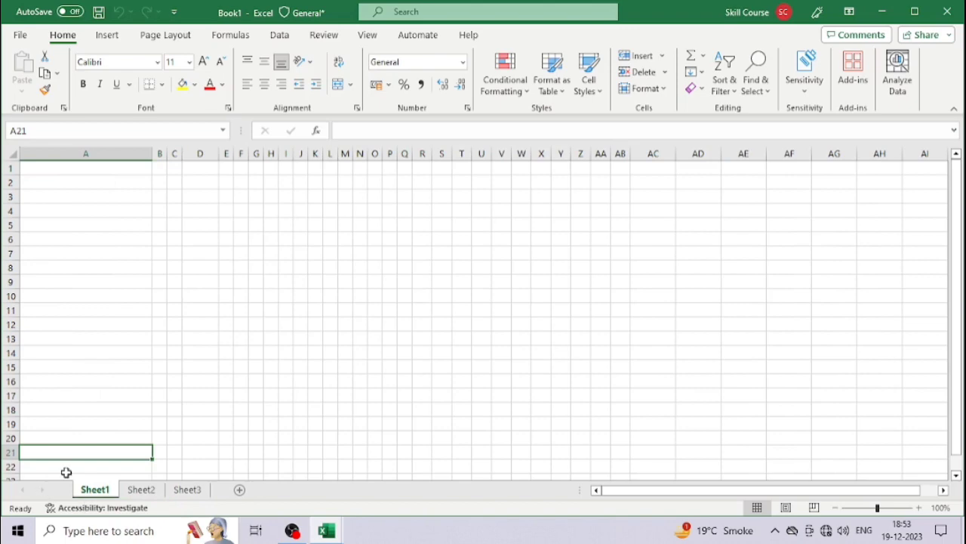
- Enter =RANDBETWEEN(50,100) in cell A1
{"action": "left_click", "coordinate": [106, 170]}
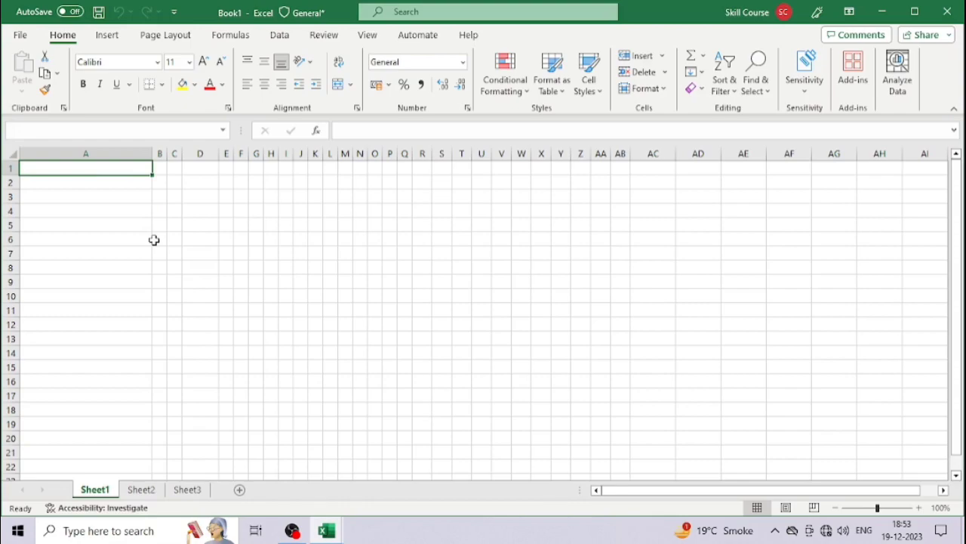
{"action": "type", "text": "=RAND"}
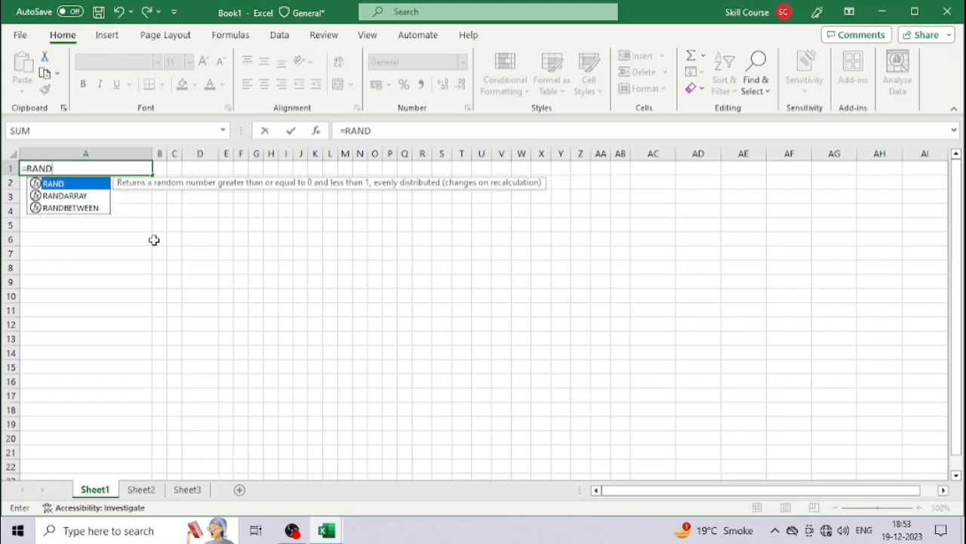
{"action": "key", "text": "Down"}
{"action": "key", "text": "Down"}
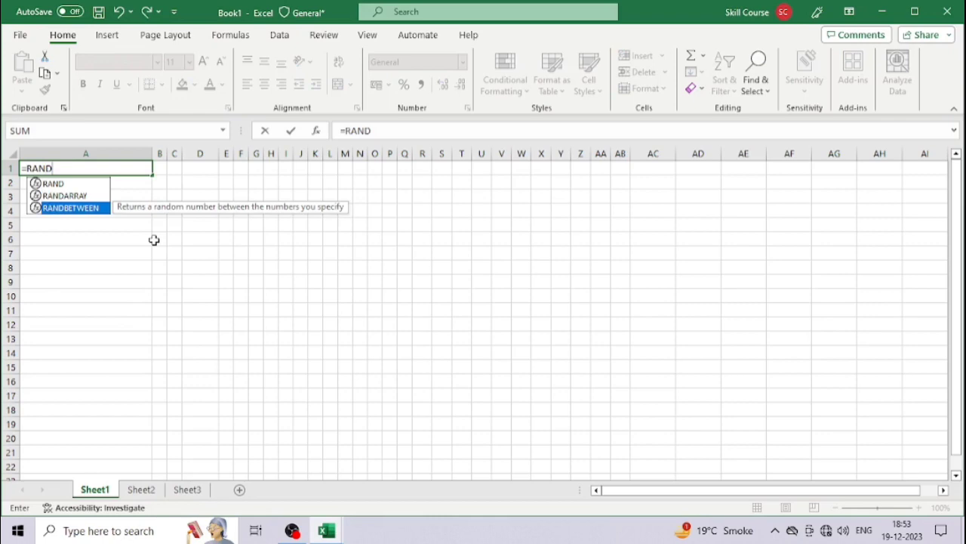
{"action": "key", "text": "Tab"}
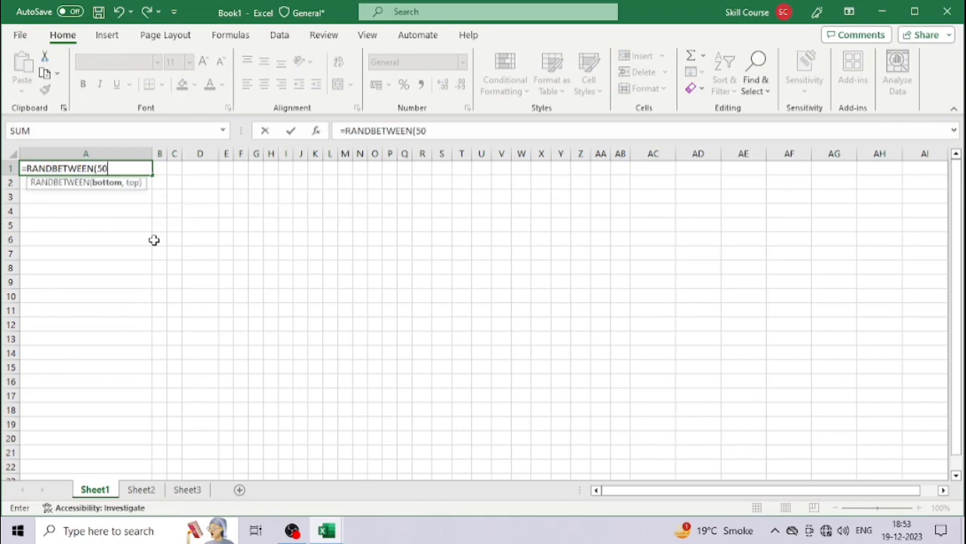
{"action": "type", "text": ",100"}
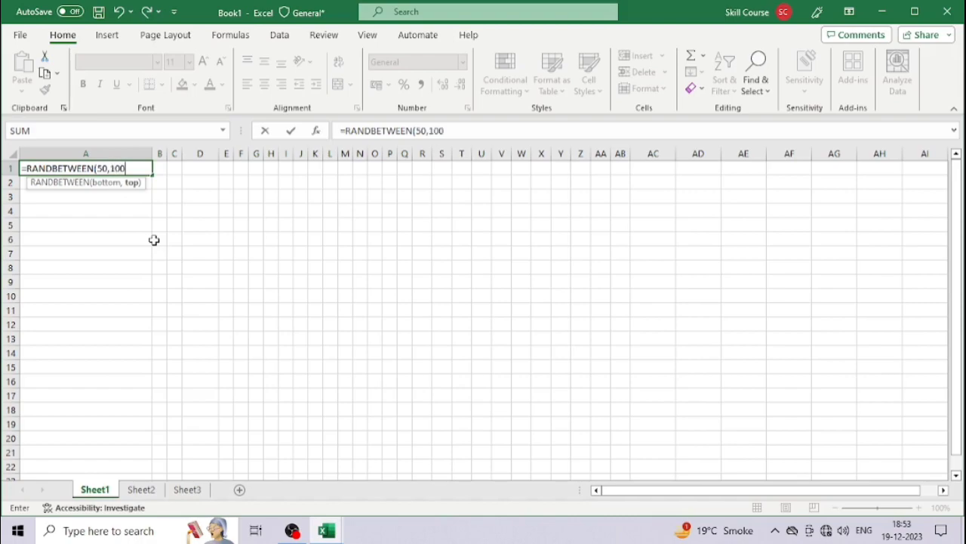
{"action": "key", "text": "Return"}
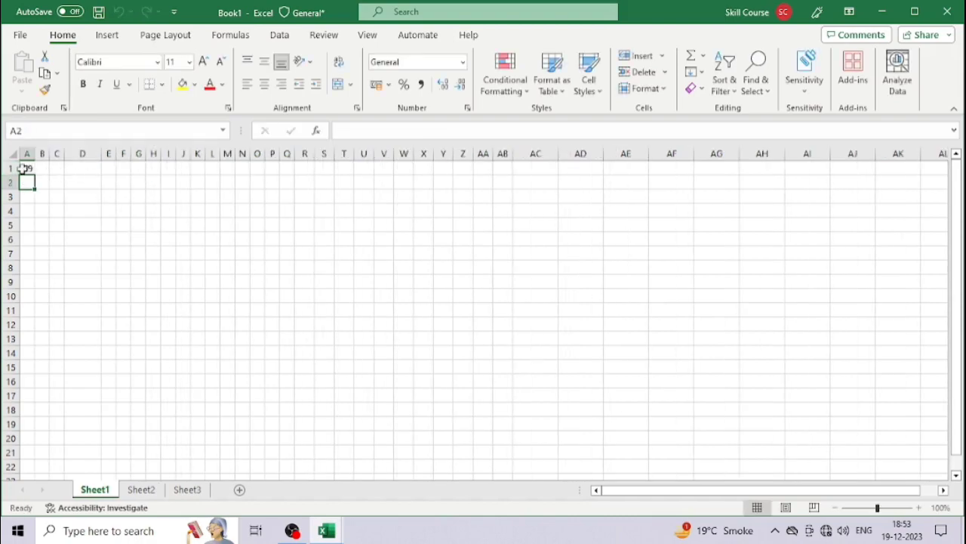
- Fill the A1 formula across to column T and down to row 17
{"action": "left_click", "coordinate": [27, 168]}
{"action": "left_click_drag", "start_coordinate": [36, 173], "coordinate": [354, 204]}
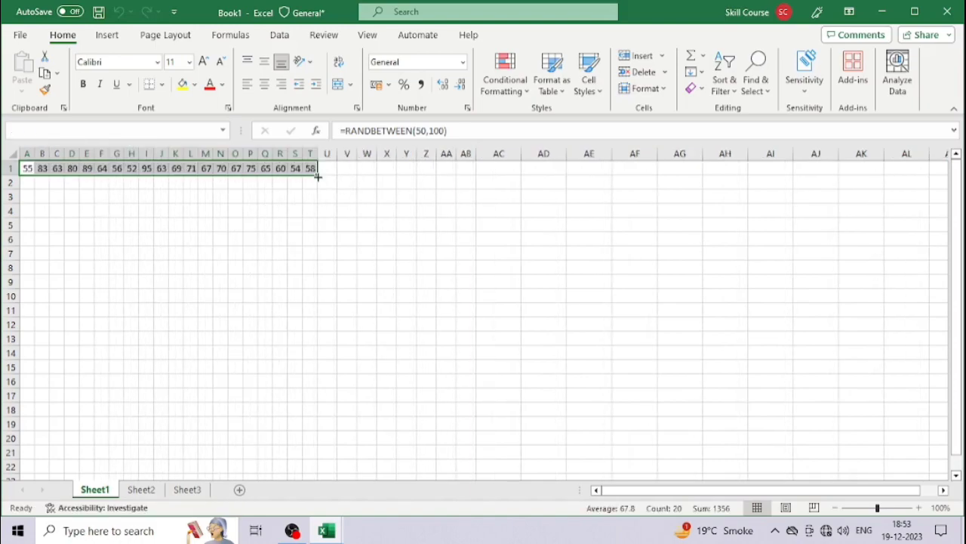
{"action": "left_click_drag", "start_coordinate": [317, 176], "coordinate": [324, 400]}
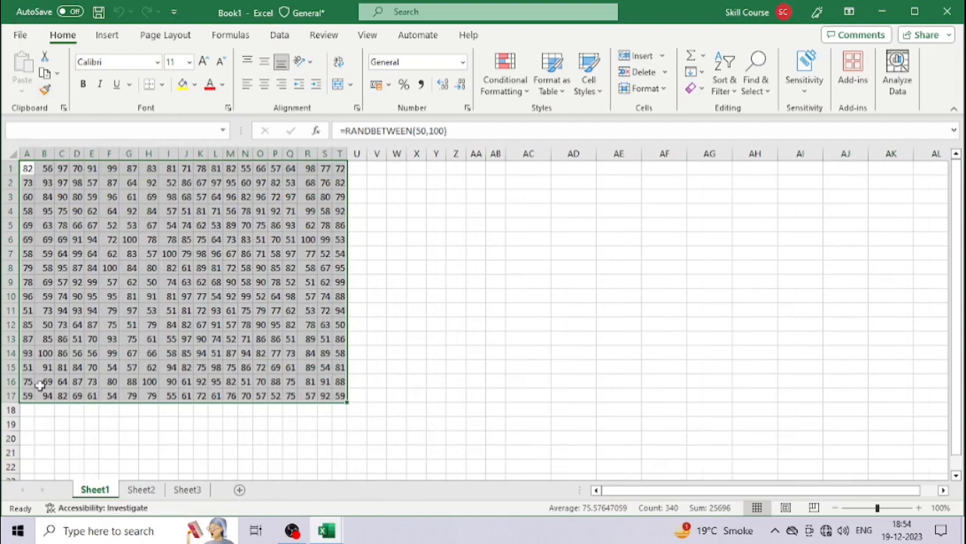
- Copy A1:T17 and paste it back as plain values
{"action": "left_click", "coordinate": [46, 76]}
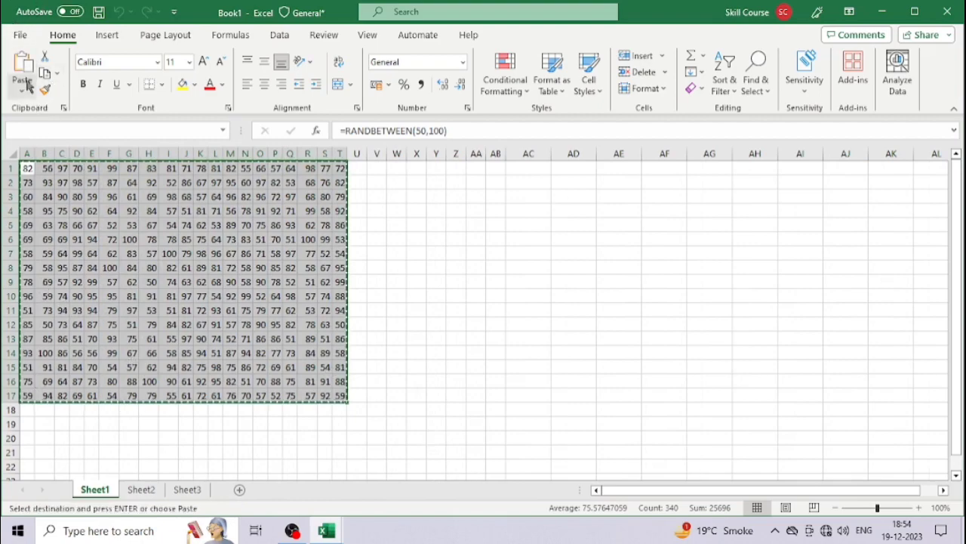
{"action": "left_click", "coordinate": [22, 90]}
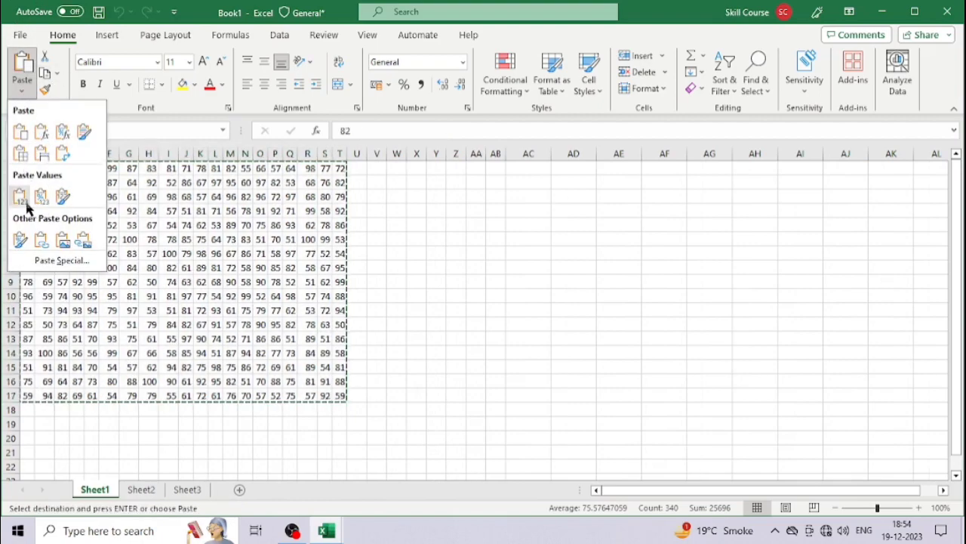
{"action": "left_click", "coordinate": [20, 196]}
- Select cells K5 and J5, then move three cells right along row 5
{"action": "left_click", "coordinate": [412, 268]}
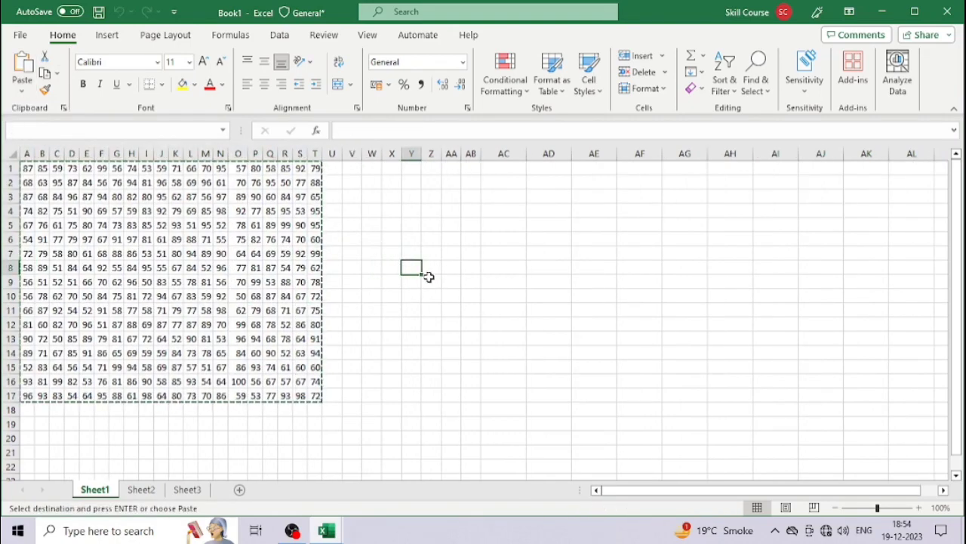
{"action": "left_click", "coordinate": [83, 237]}
{"action": "left_click", "coordinate": [176, 225]}
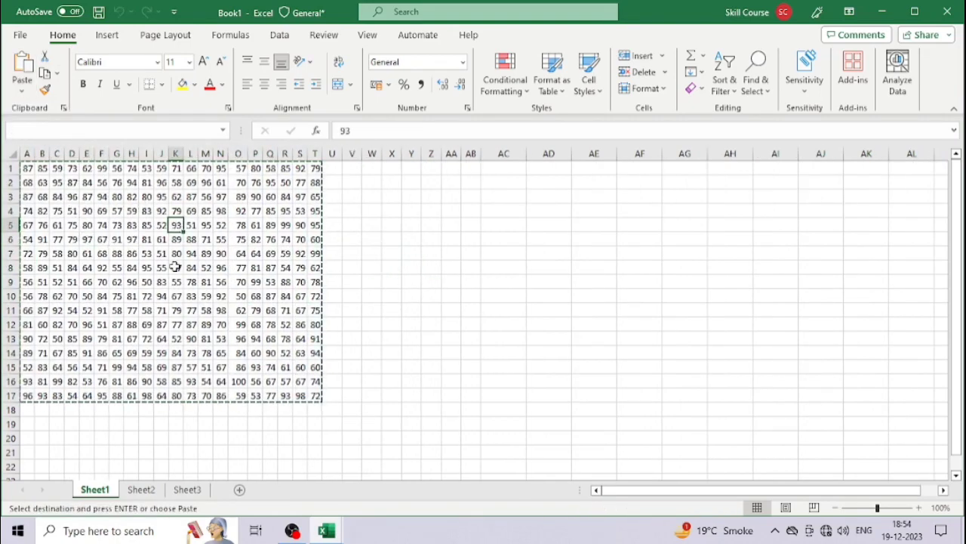
{"action": "left_click", "coordinate": [160, 225]}
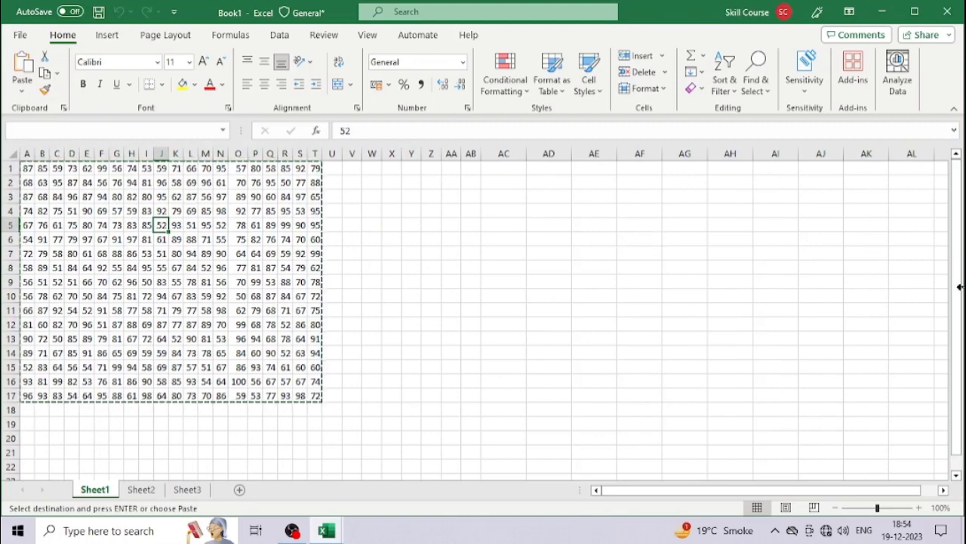
{"action": "key", "text": "Right"}
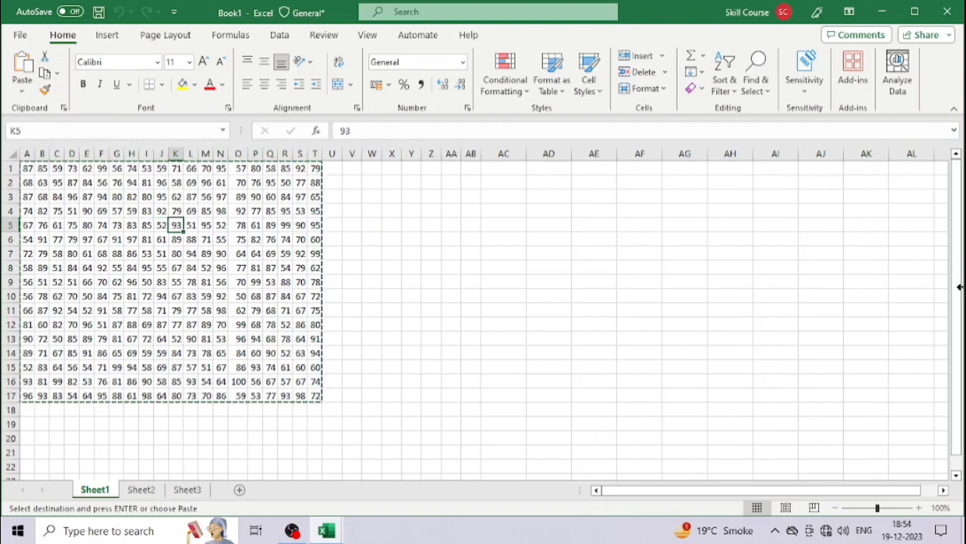
{"action": "key", "text": "Right"}
{"action": "key", "text": "Right"}
{"action": "key", "text": "Right"}
{"action": "key", "text": "Right"}
{"action": "key", "text": "Right"}
{"action": "key", "text": "Right"}
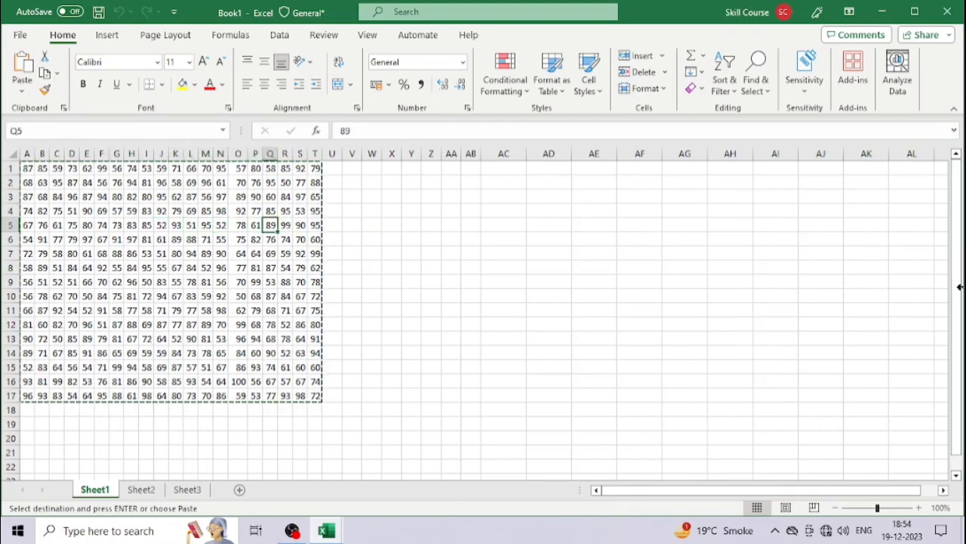
{"action": "key", "text": "Right"}
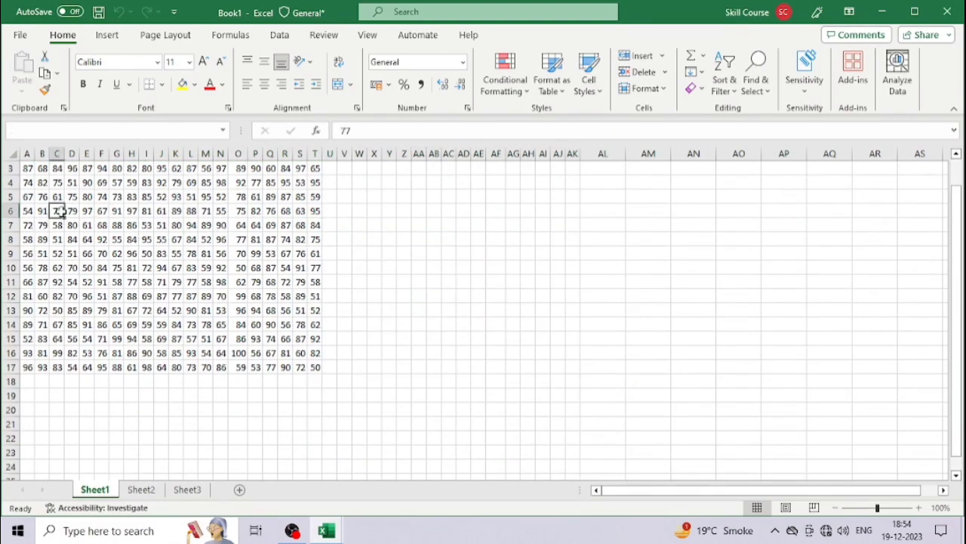
- Select cell I6 and move three cells right with Tab
{"action": "left_click", "coordinate": [144, 214]}
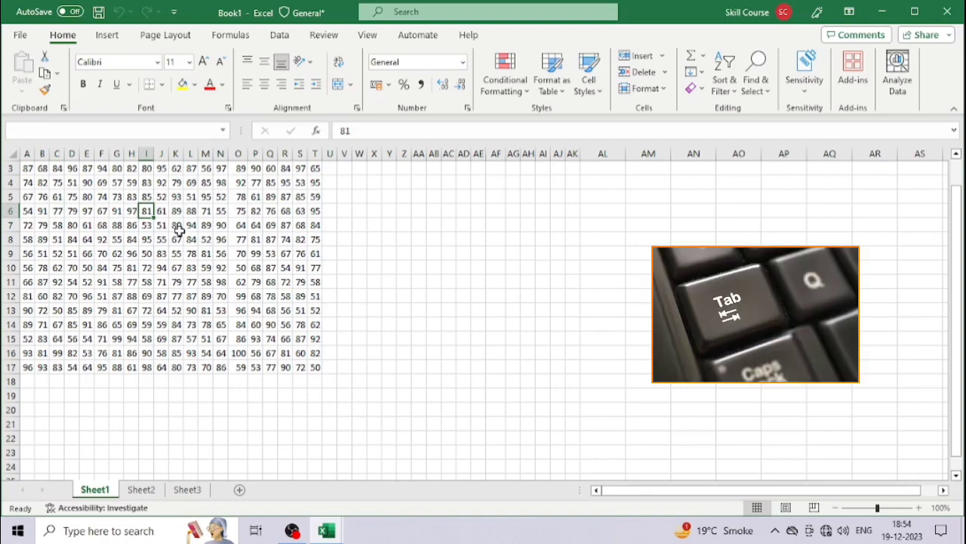
{"action": "key", "text": "Tab"}
{"action": "key", "text": "Tab"}
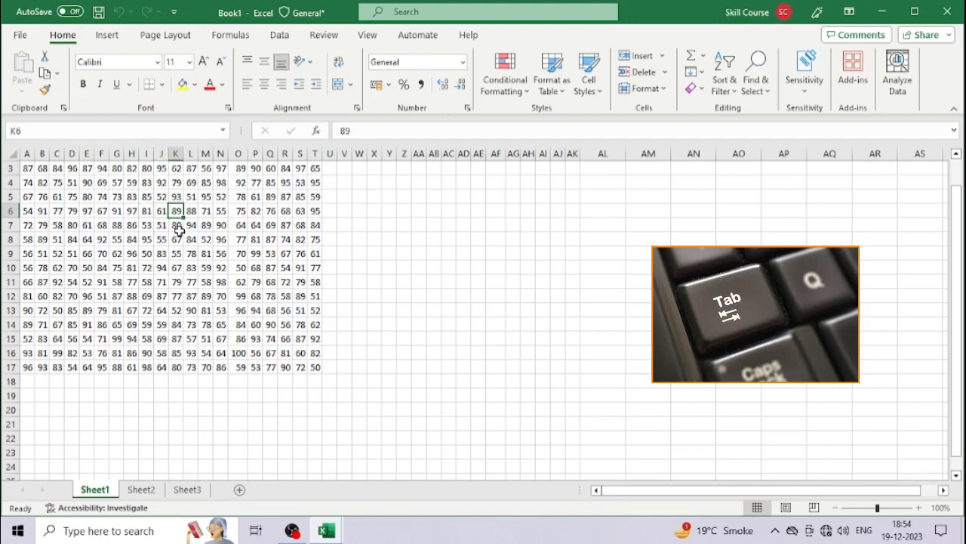
{"action": "key", "text": "Tab"}
{"action": "key", "text": "Tab"}
{"action": "key", "text": "Tab"}
{"action": "key", "text": "Tab"}
{"action": "key", "text": "Tab"}
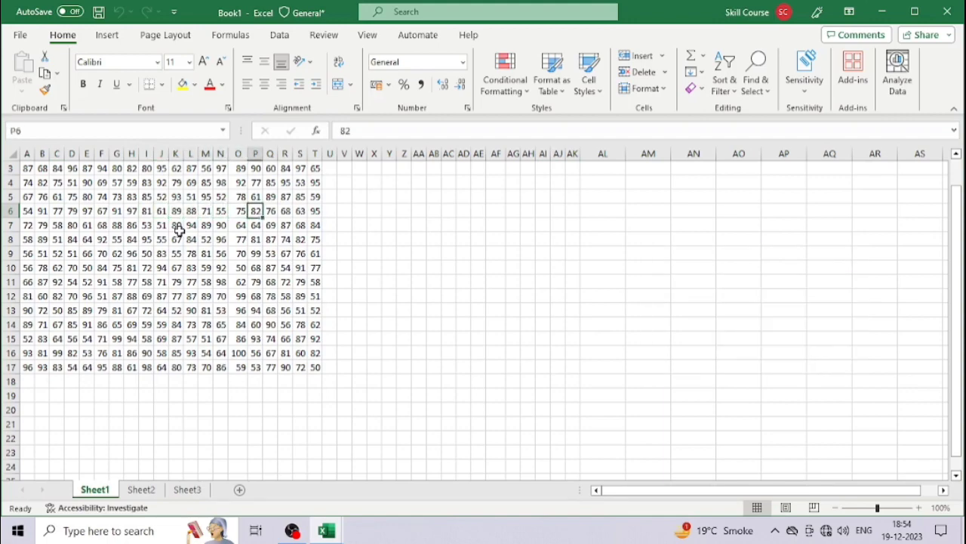
{"action": "key", "text": "Tab"}
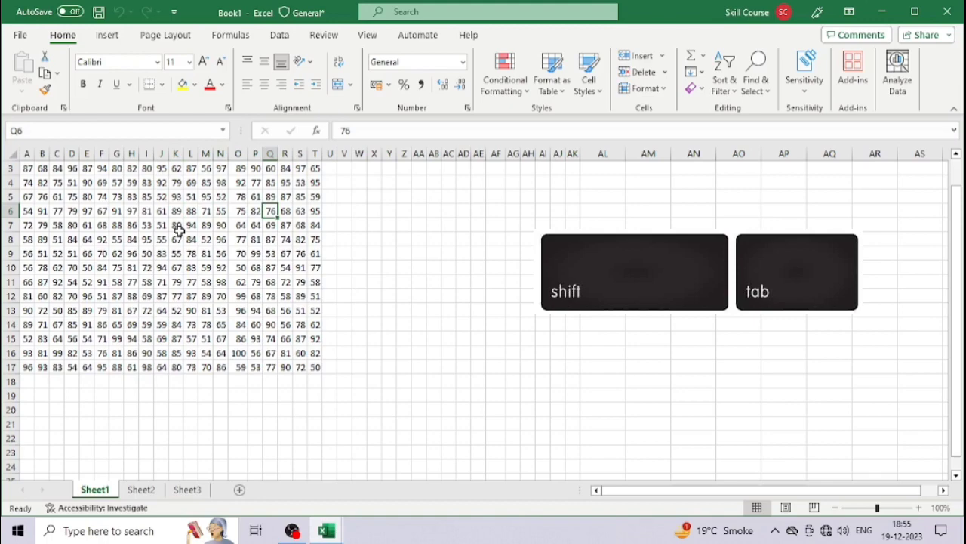
- Move left with Shift+Tab, down with Enter, then back up to I6 with Shift+Enter
{"action": "key", "text": "shift+Tab"}
{"action": "key", "text": "shift+Tab"}
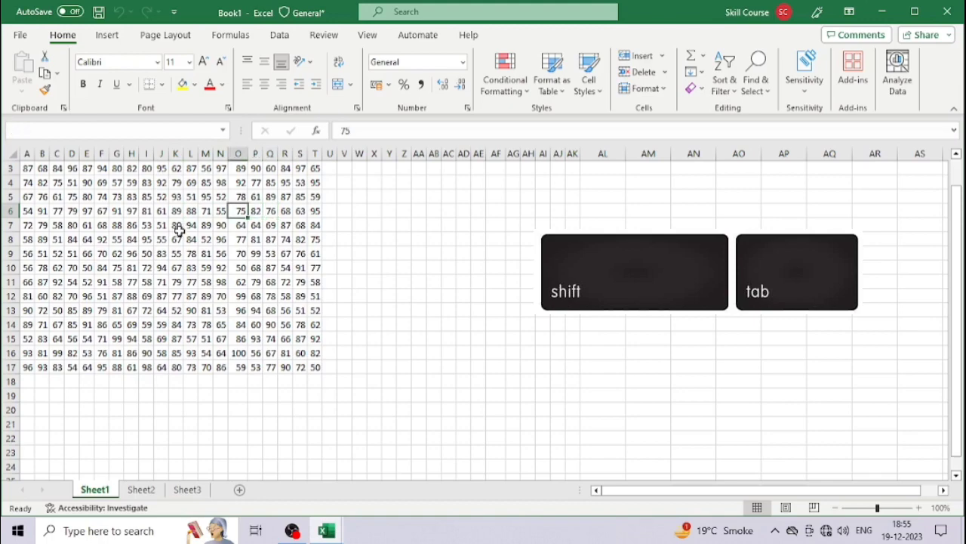
{"action": "key", "text": "shift+Tab"}
{"action": "key", "text": "shift+Tab"}
{"action": "key", "text": "shift+Tab"}
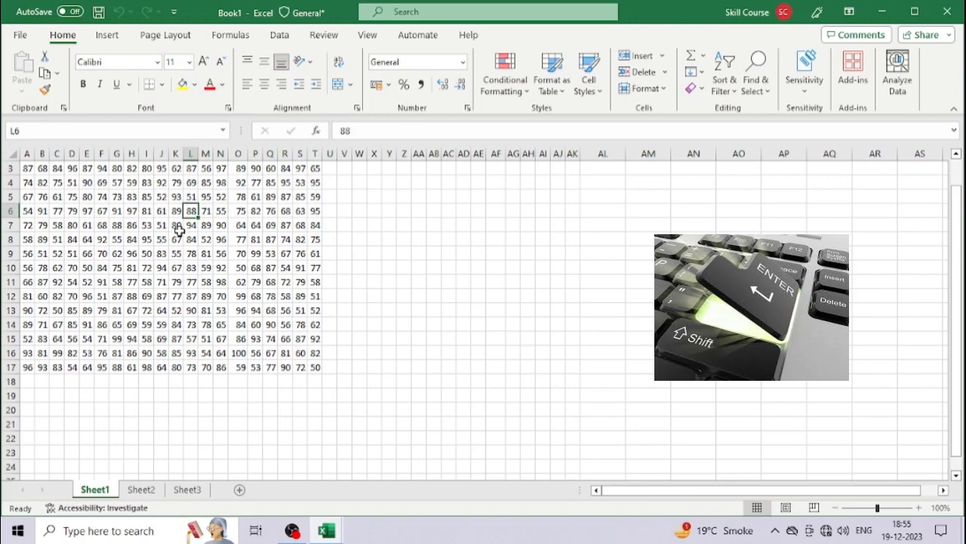
{"action": "key", "text": "Return"}
{"action": "key", "text": "Return"}
{"action": "key", "text": "Return"}
{"action": "key", "text": "Return"}
{"action": "key", "text": "Return"}
{"action": "key", "text": "Return"}
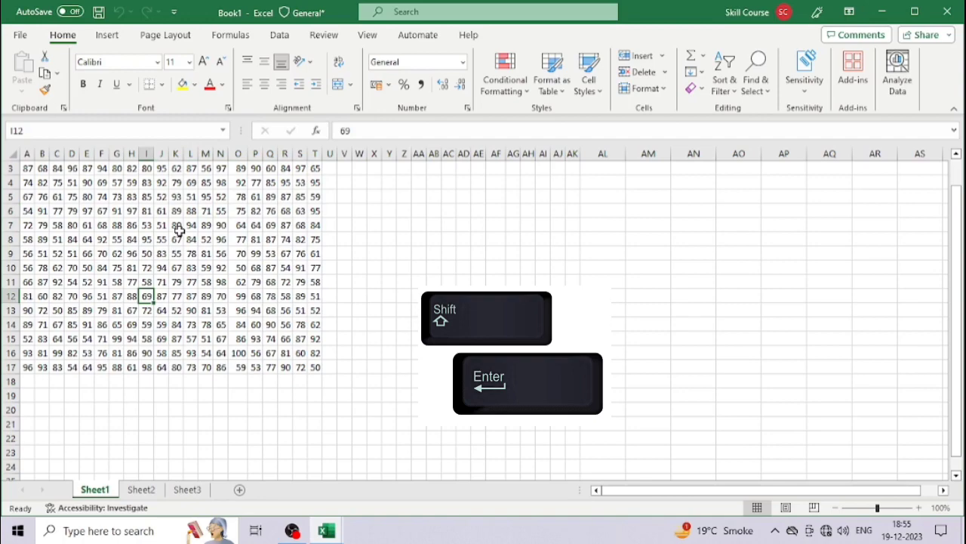
{"action": "key", "text": "shift+Return"}
{"action": "key", "text": "shift+Return"}
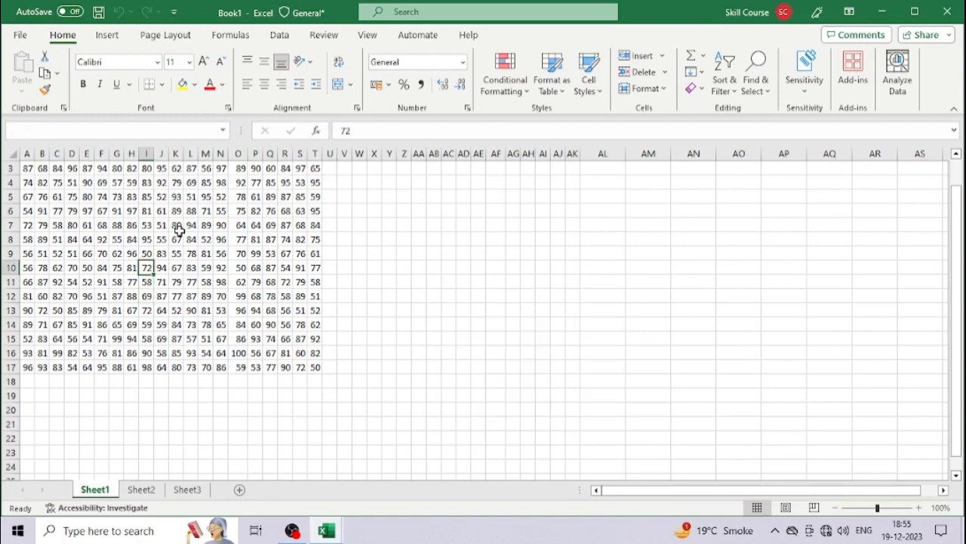
{"action": "key", "text": "shift+Return"}
{"action": "key", "text": "shift+Return"}
{"action": "key", "text": "shift+Return"}
{"action": "key", "text": "shift+Return"}
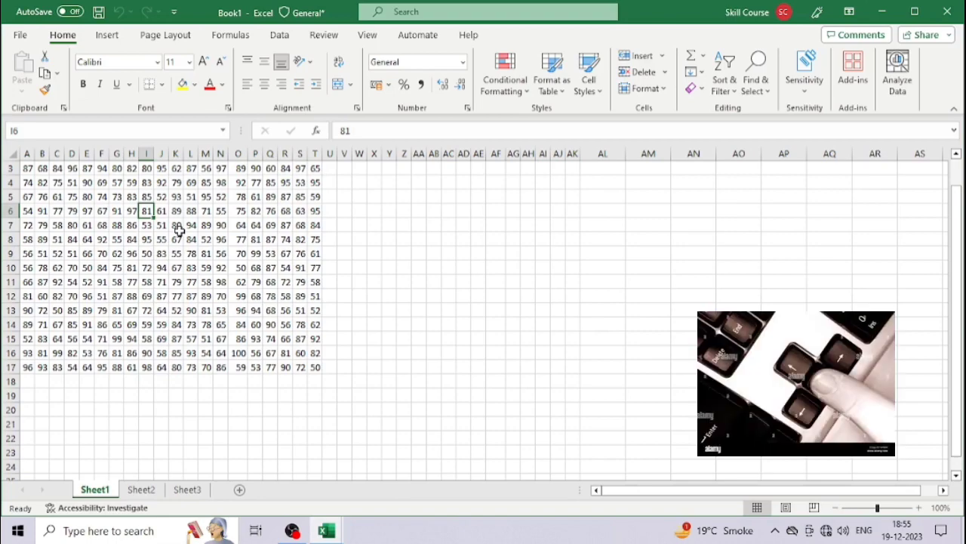
- Move with arrow keys from H6 to G7, then to F7
{"action": "key", "text": "Left"}
{"action": "key", "text": "Down"}
{"action": "key", "text": "Up"}
{"action": "key", "text": "Up"}
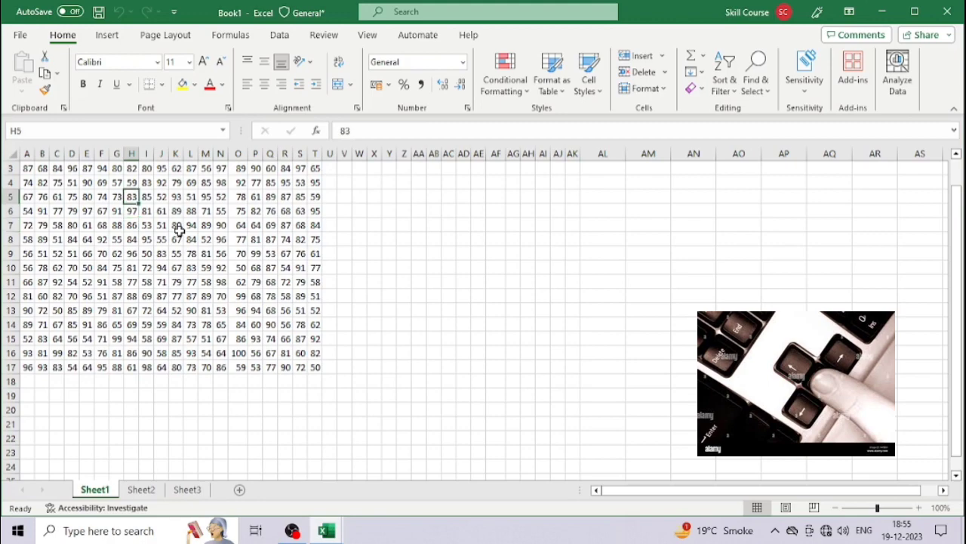
{"action": "key", "text": "Right"}
{"action": "key", "text": "Left"}
{"action": "key", "text": "Left"}
{"action": "key", "text": "Down"}
{"action": "key", "text": "Down"}
{"action": "key", "text": "Down"}
{"action": "key", "text": "Down"}
{"action": "key", "text": "Down"}
{"action": "key", "text": "Right"}
{"action": "key", "text": "Up"}
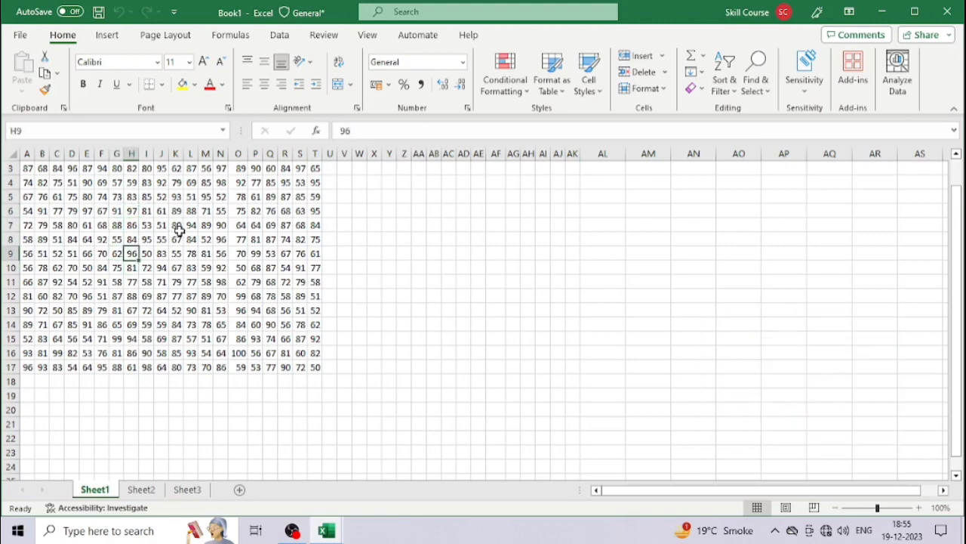
{"action": "key", "text": "Left"}
{"action": "key", "text": "Up"}
{"action": "key", "text": "Up"}
{"action": "key", "text": "Left"}
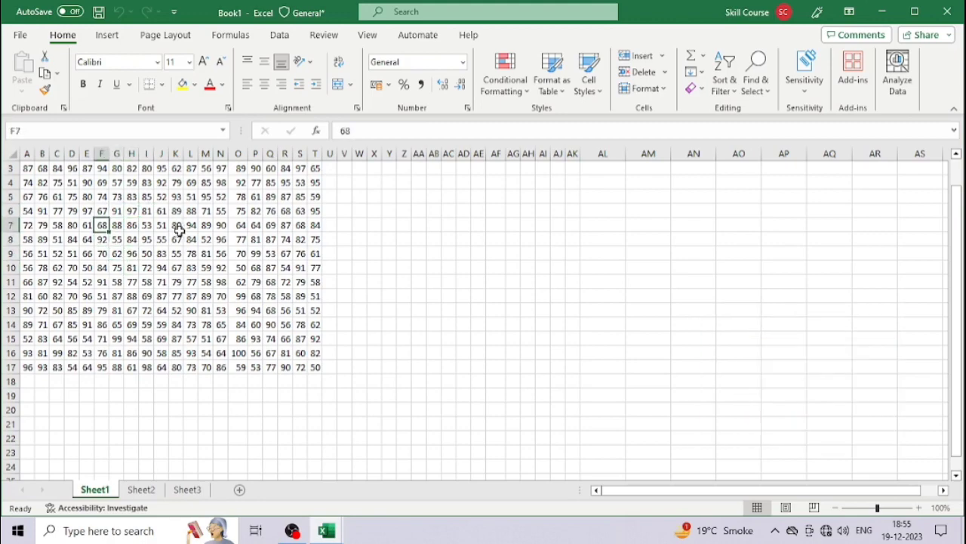
- Move with arrow keys via L7, I7, I9 and L11 to finish on L8
{"action": "key", "text": "Right"}
{"action": "key", "text": "Right"}
{"action": "key", "text": "Right"}
{"action": "key", "text": "Right"}
{"action": "key", "text": "Right"}
{"action": "key", "text": "Right"}
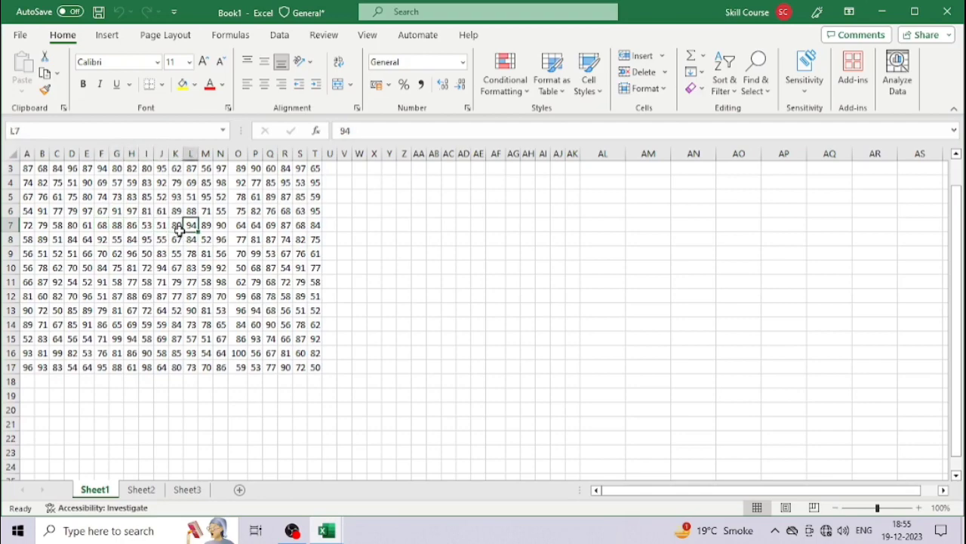
{"action": "key", "text": "Left"}
{"action": "key", "text": "Left"}
{"action": "key", "text": "Left"}
{"action": "key", "text": "Up"}
{"action": "key", "text": "Up"}
{"action": "key", "text": "Up"}
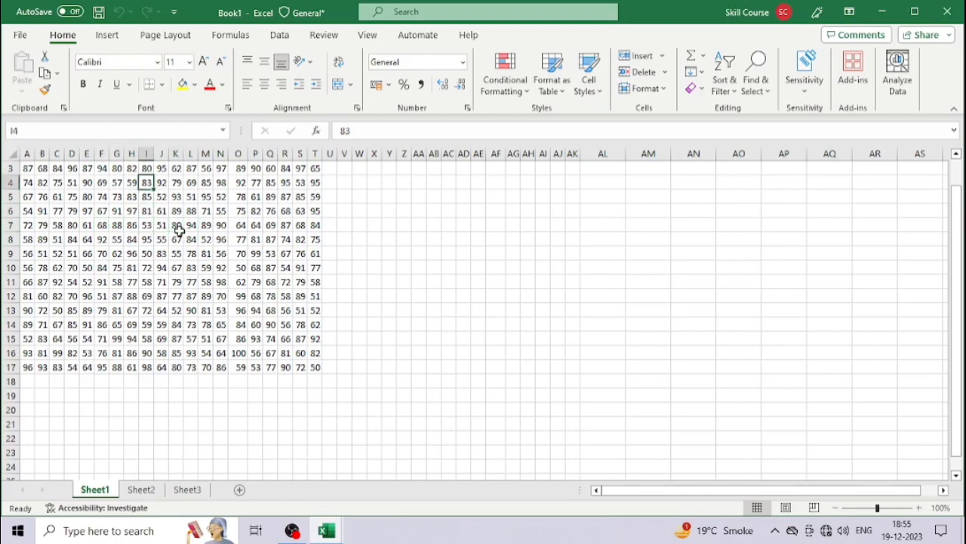
{"action": "key", "text": "Up"}
{"action": "key", "text": "Down"}
{"action": "key", "text": "Down"}
{"action": "key", "text": "Down"}
{"action": "key", "text": "Down"}
{"action": "key", "text": "Down"}
{"action": "key", "text": "Down"}
{"action": "key", "text": "Down"}
{"action": "key", "text": "Down"}
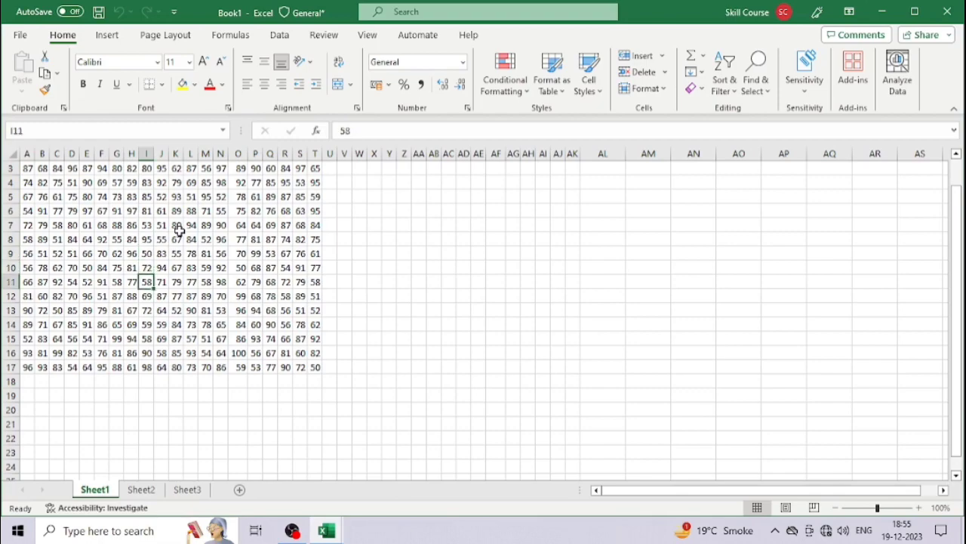
{"action": "key", "text": "Right"}
{"action": "key", "text": "Right"}
{"action": "key", "text": "Right"}
{"action": "key", "text": "Up"}
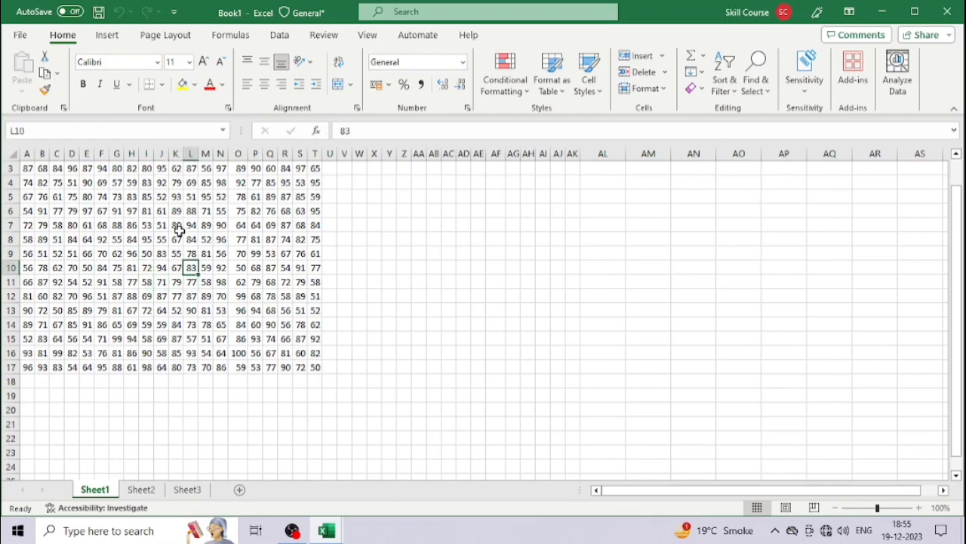
{"action": "key", "text": "Up"}
{"action": "key", "text": "Up"}
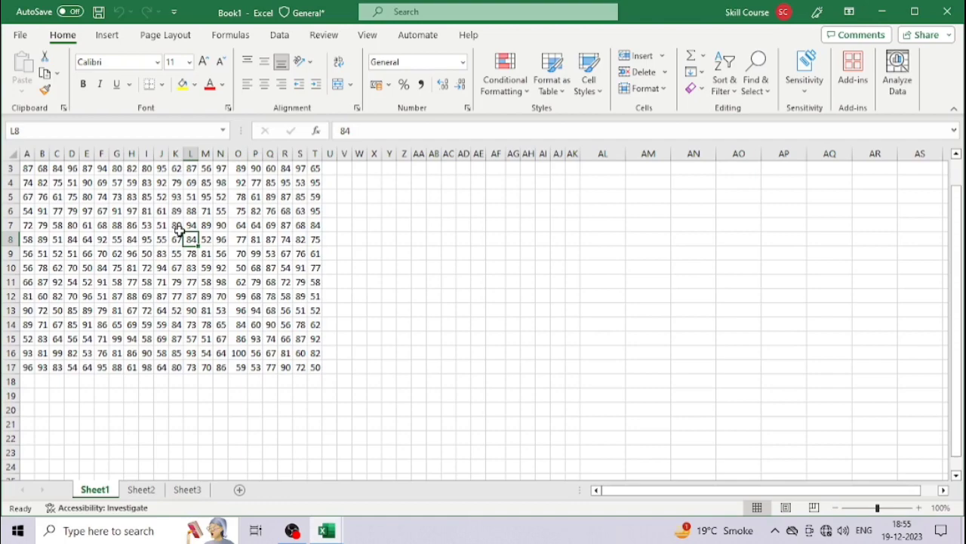
- Select column L with Ctrl+Space, then row 7 with Shift+Space
{"action": "key", "text": "ctrl+space"}
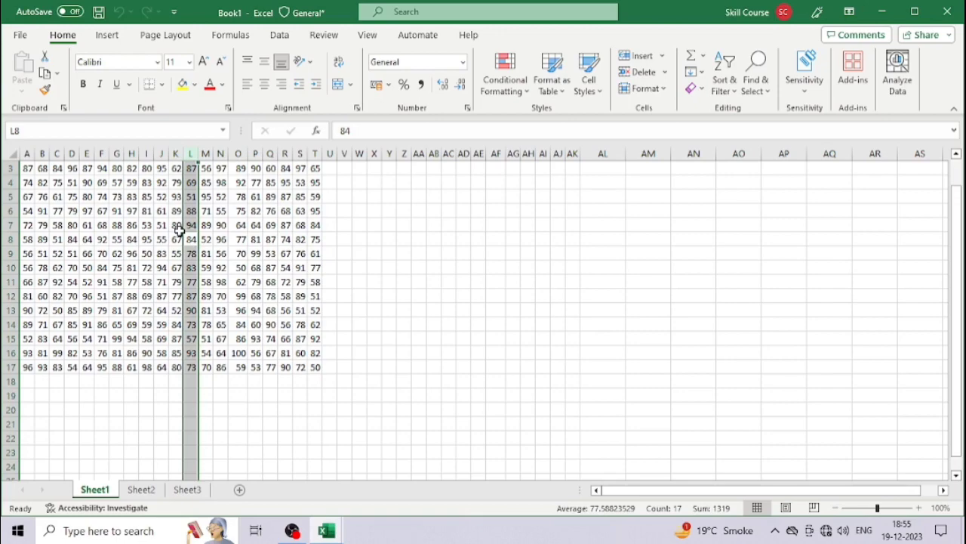
{"action": "key", "text": "Down"}
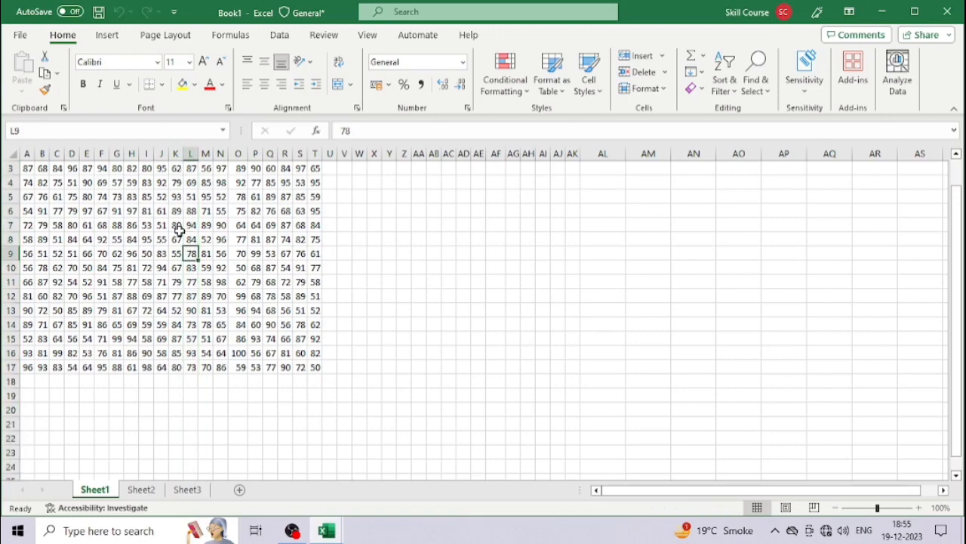
{"action": "key", "text": "Up"}
{"action": "key", "text": "Up"}
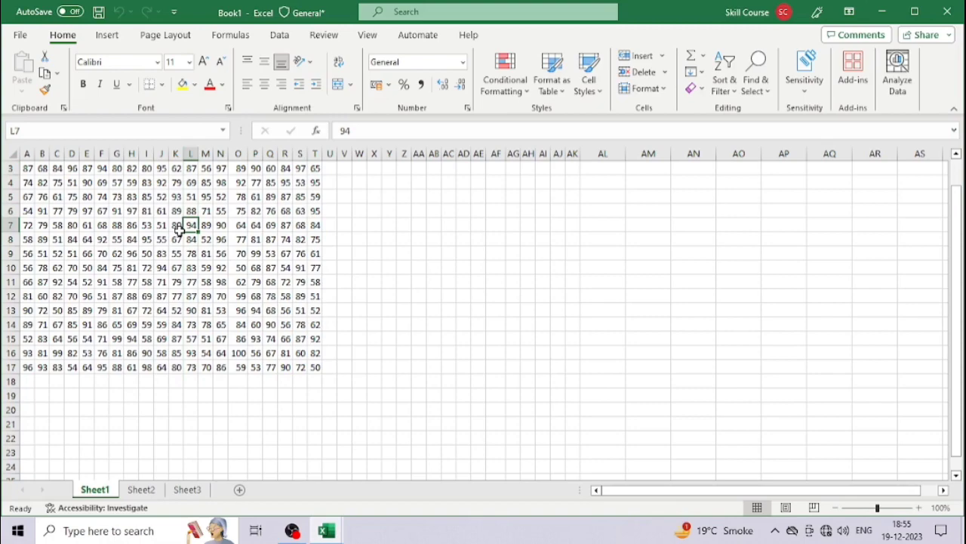
{"action": "key", "text": "shift+space"}
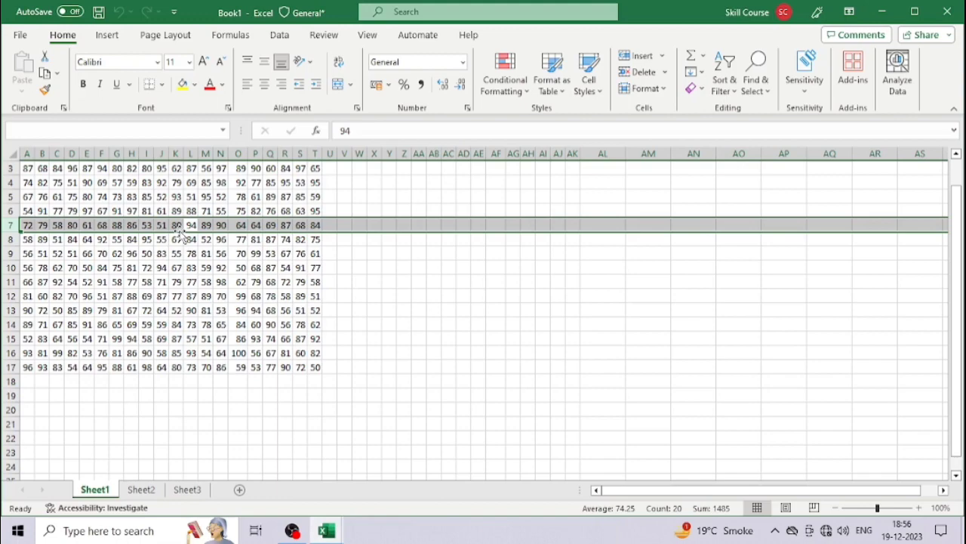
- Select the entire sheet with Ctrl+A, then only the data block A1:T17
{"action": "key", "text": "ctrl+a"}
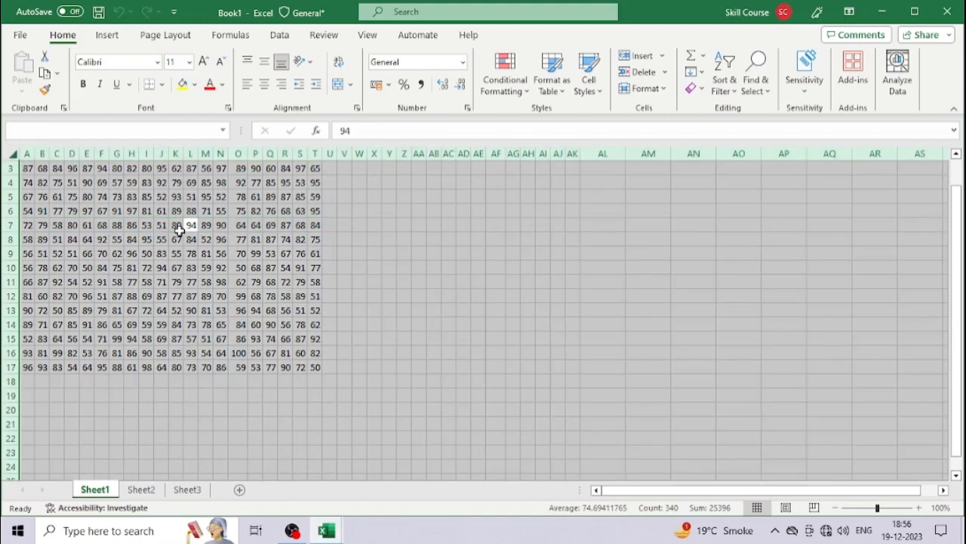
{"action": "key", "text": "Down"}
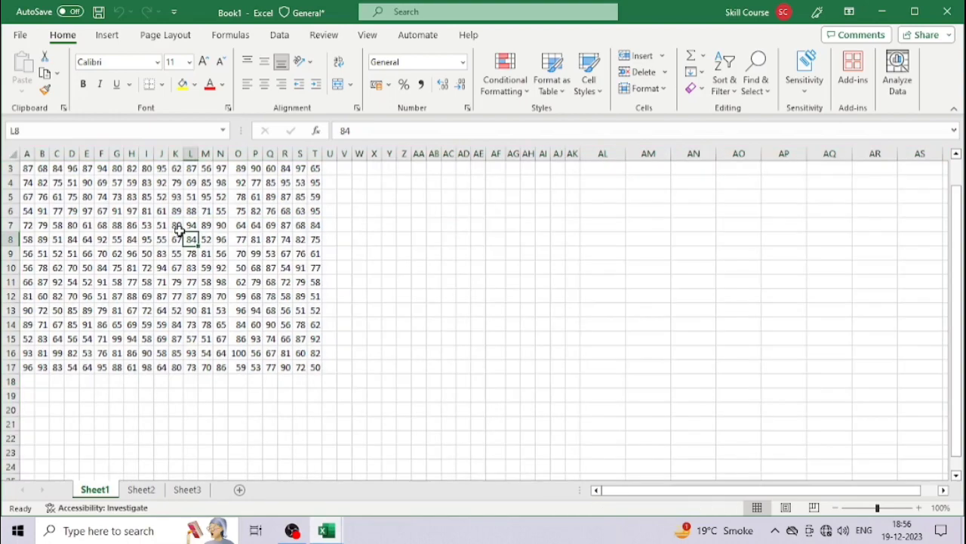
{"action": "key", "text": "ctrl+a"}
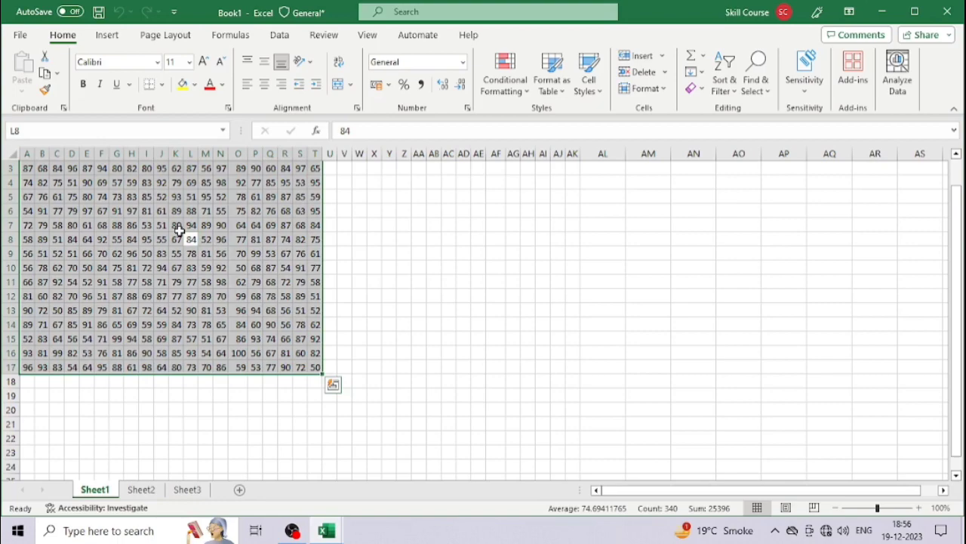
{"action": "scroll", "coordinate": [185, 249], "scroll_direction": "up", "scroll_amount": 1}
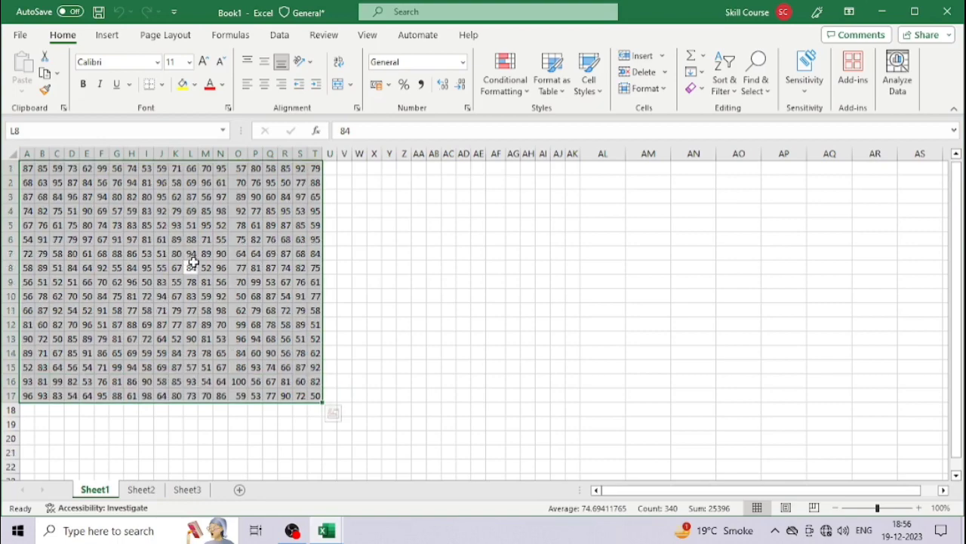
- Select the entire worksheet with the Select All corner button
{"action": "left_click", "coordinate": [331, 366]}
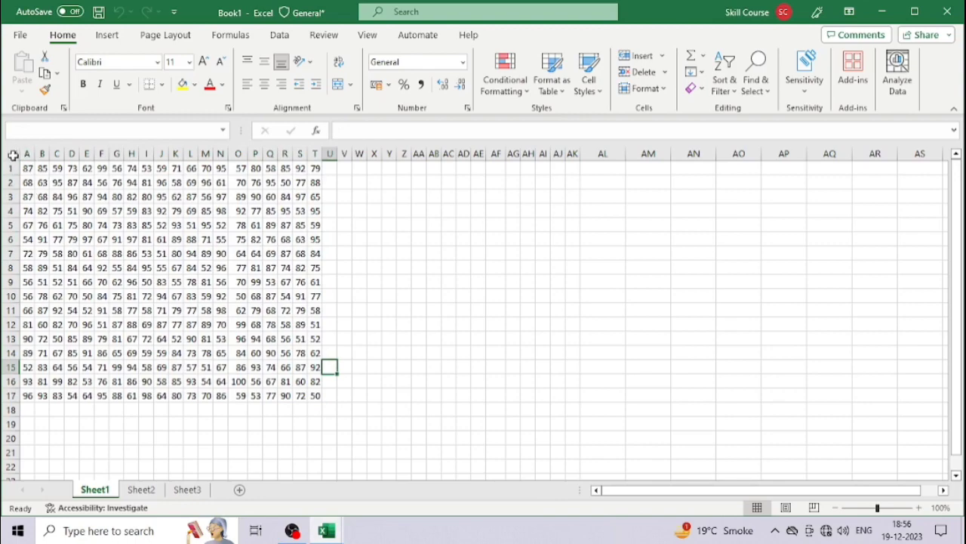
{"action": "left_click", "coordinate": [14, 152]}
{"action": "scroll", "coordinate": [453, 317], "scroll_direction": "down", "scroll_amount": 2}
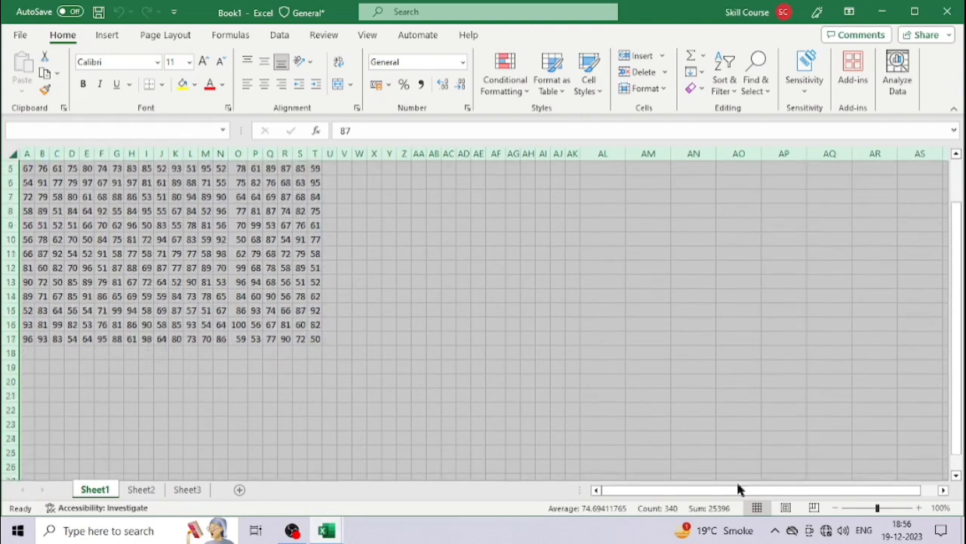
{"action": "scroll", "coordinate": [337, 381], "scroll_direction": "up", "scroll_amount": 2}
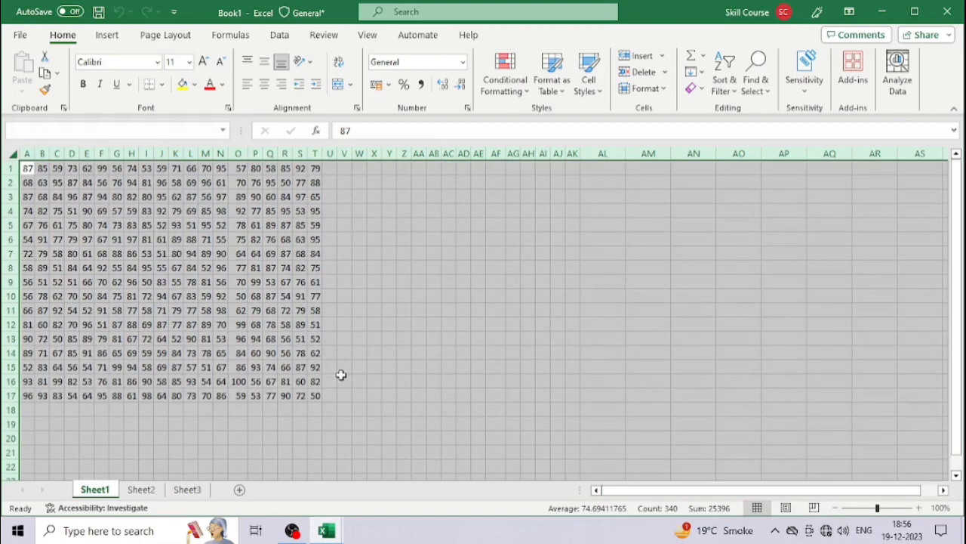
- Clear the whole-sheet selection by clicking cell W14, leaving no data highlighted
{"action": "left_click", "coordinate": [359, 353]}
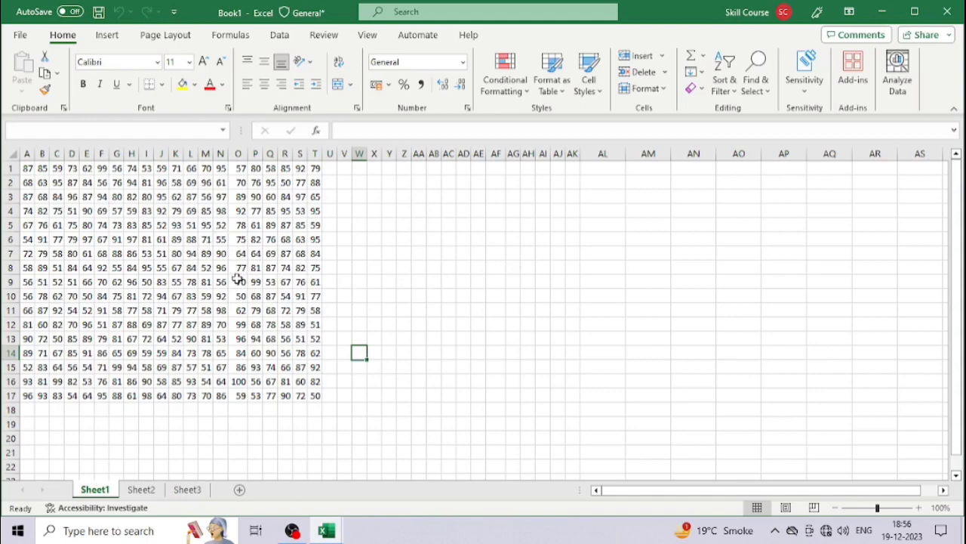
{"action": "scroll", "coordinate": [230, 300], "scroll_direction": "down", "scroll_amount": 1}
{"action": "scroll", "coordinate": [229, 378], "scroll_direction": "down", "scroll_amount": 1}
{"action": "scroll", "coordinate": [233, 399], "scroll_direction": "up", "scroll_amount": 2}
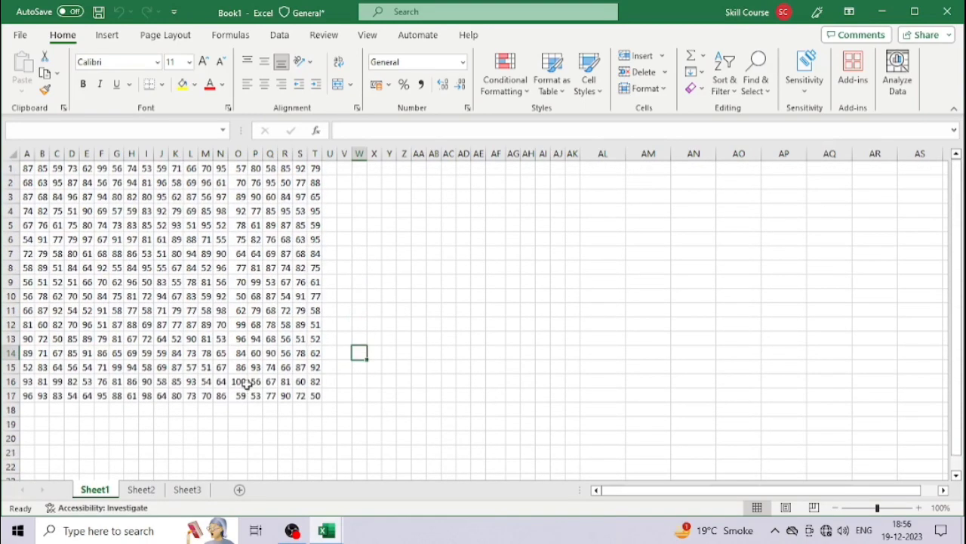